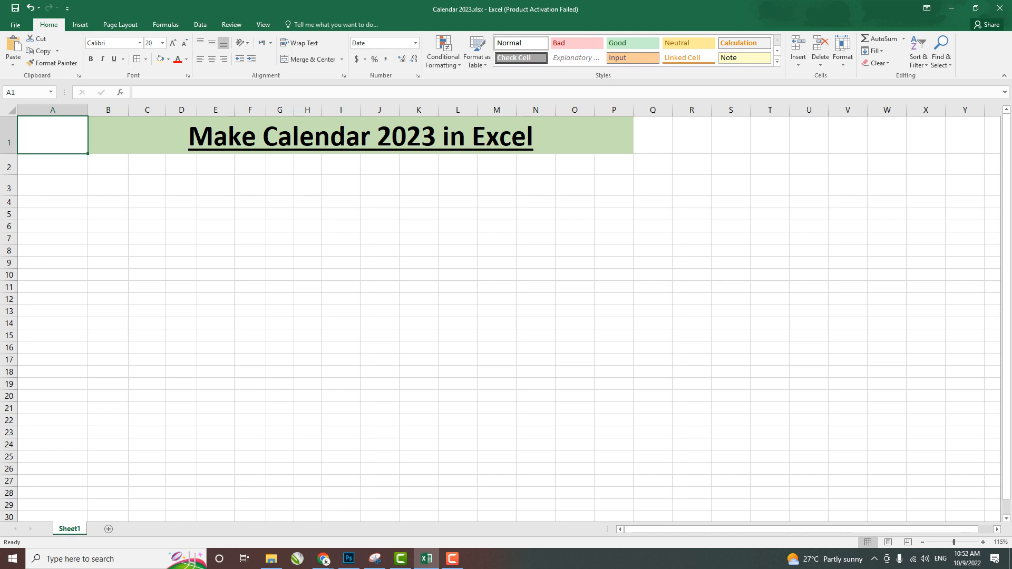
Step: Enter the date 1/1/2023 in cell A1
text(1/1)
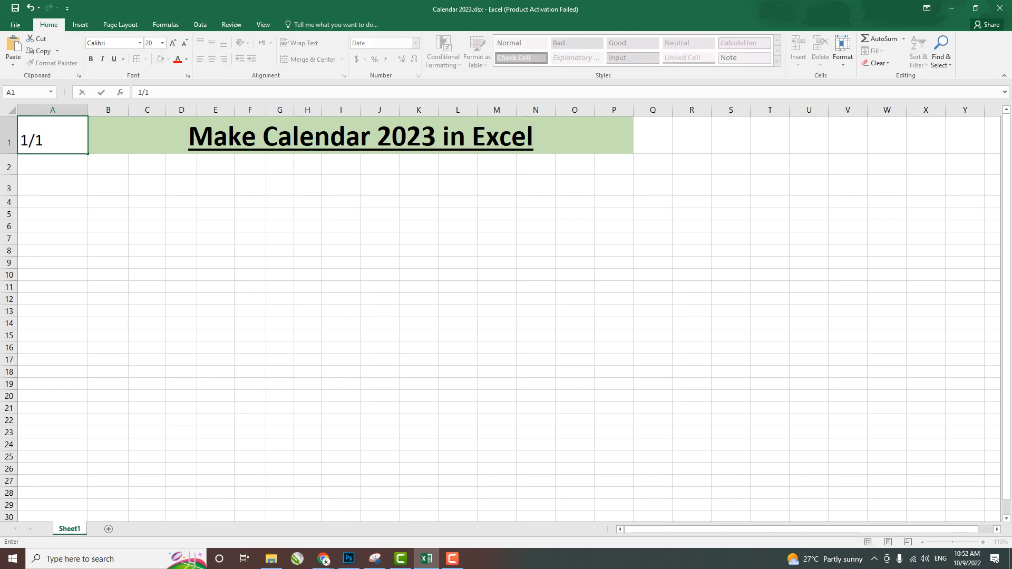
text(/2023)
key(ctrl+Return)
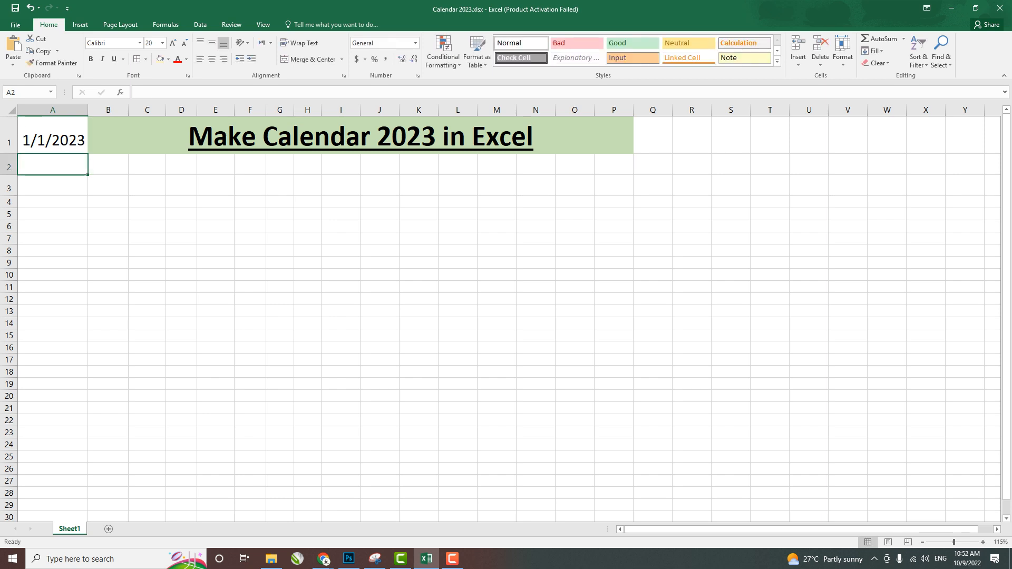
Step: Enter the formula =TEXT(A1,"dddd") in cell A2 to give the weekday name of the start date
text(=)
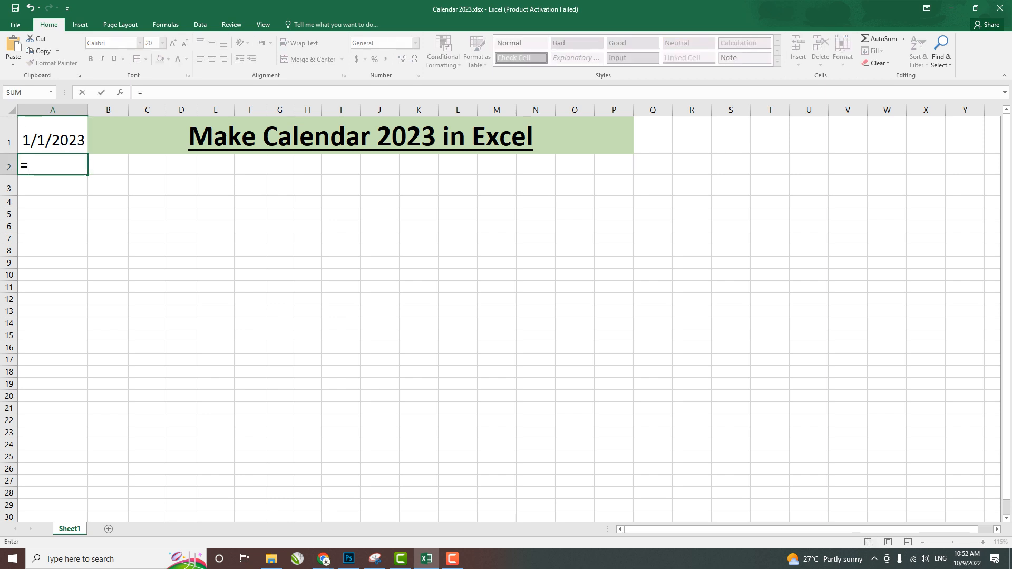
text(text()
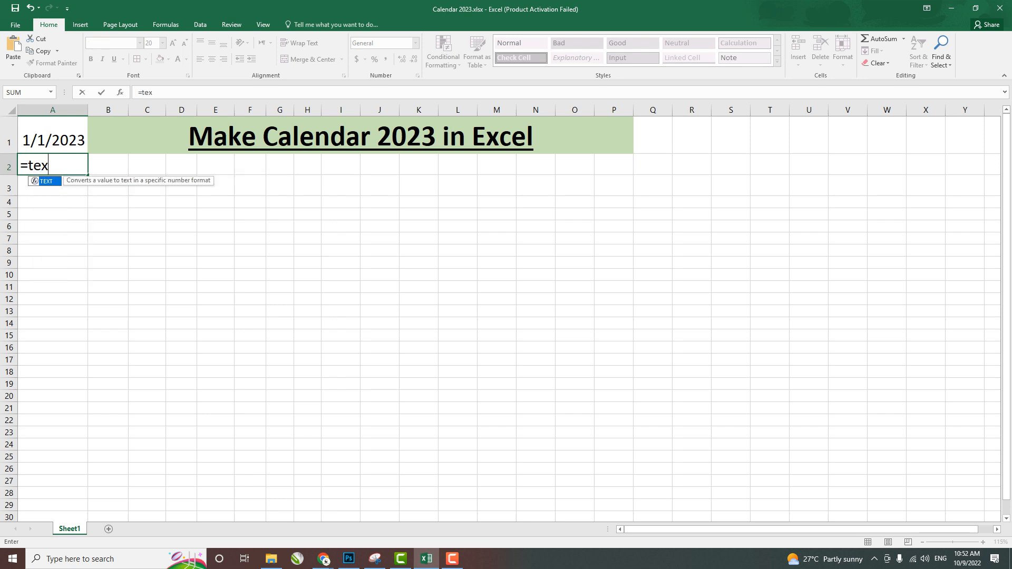
key(Up)
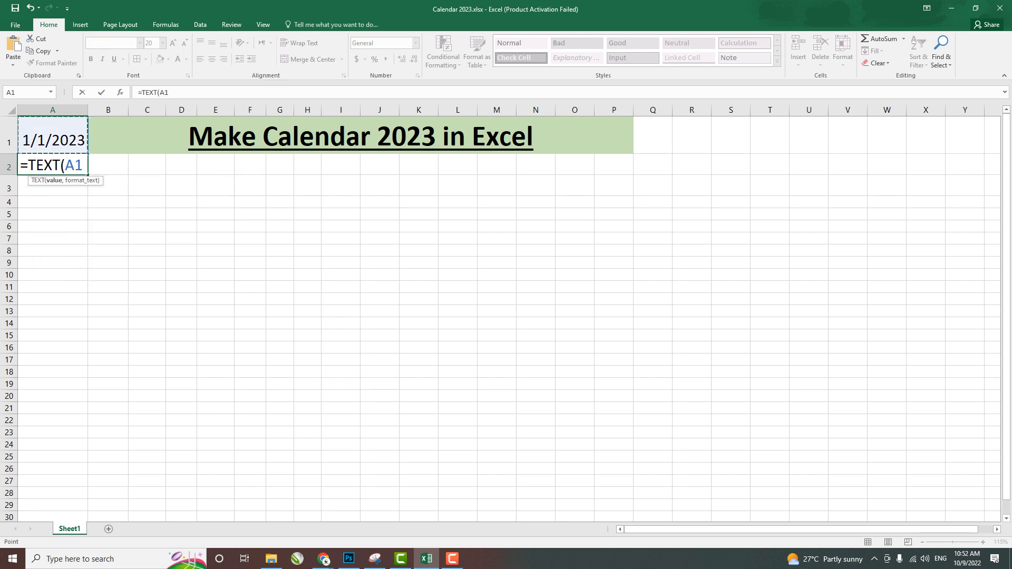
text(,"ddd)
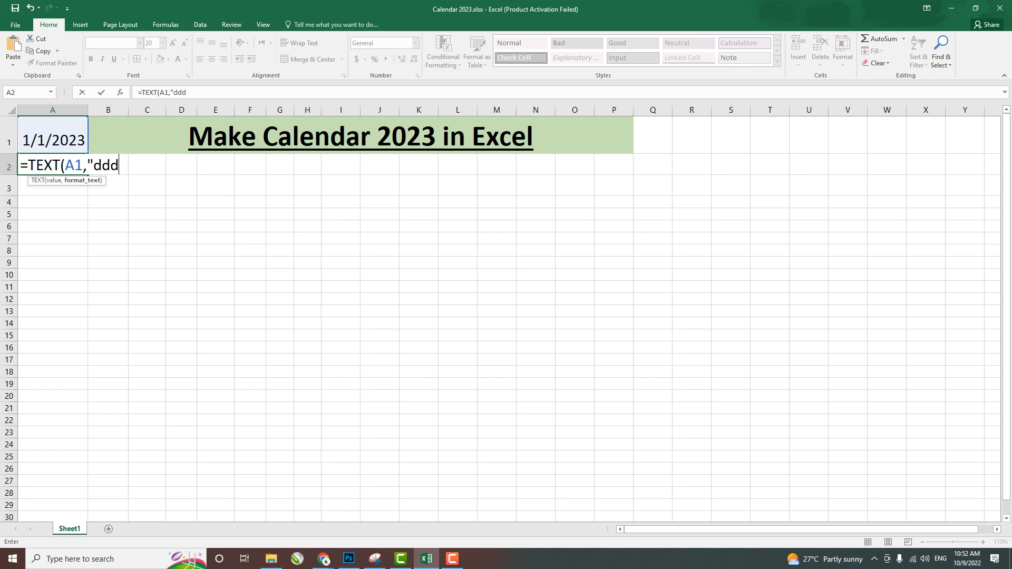
text(d"))
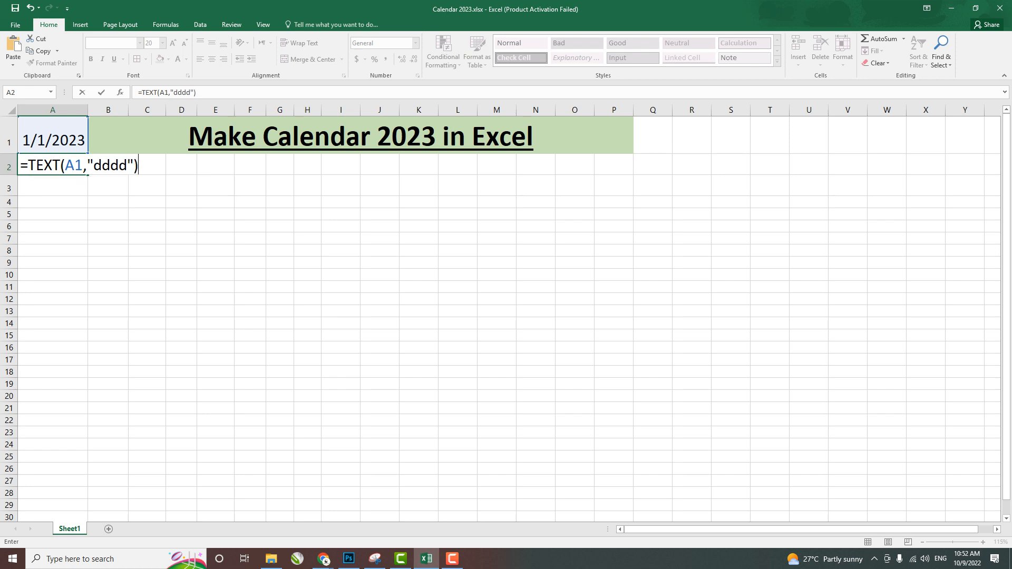
key(Return)
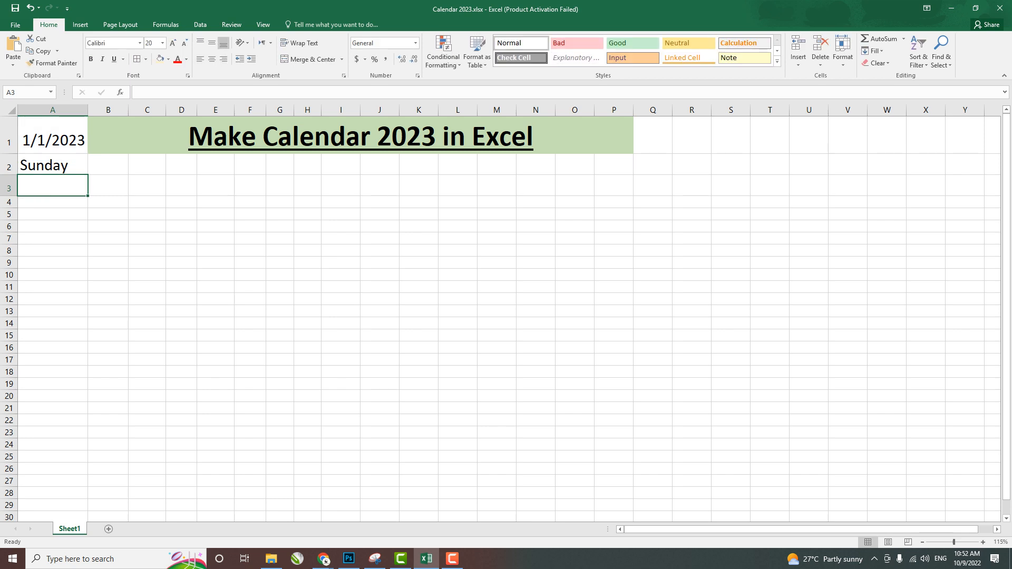
Step: Enter Sun in cell B3 and fill the weekday series across to Sat in H3
click(108, 186)
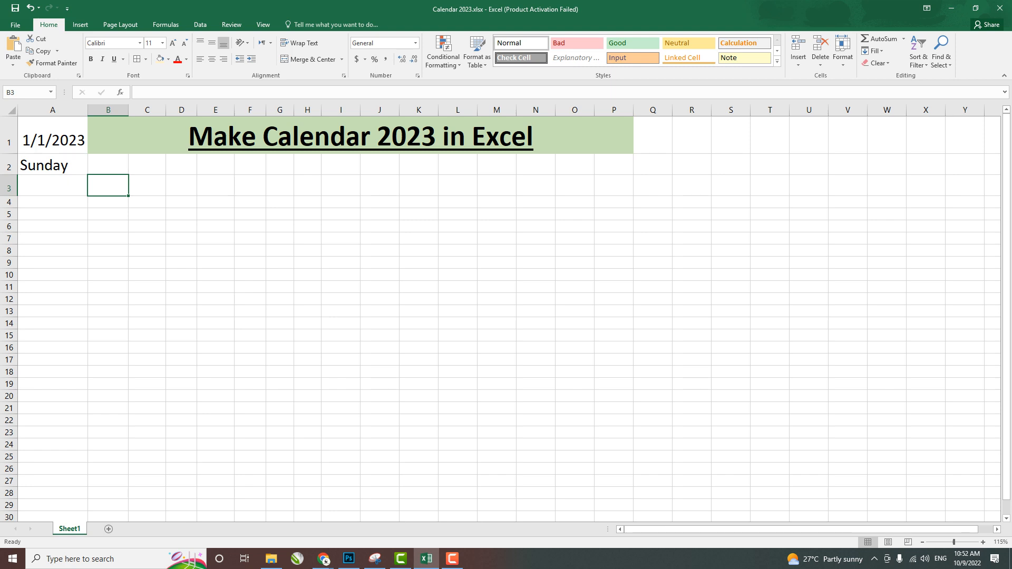
text(Sun)
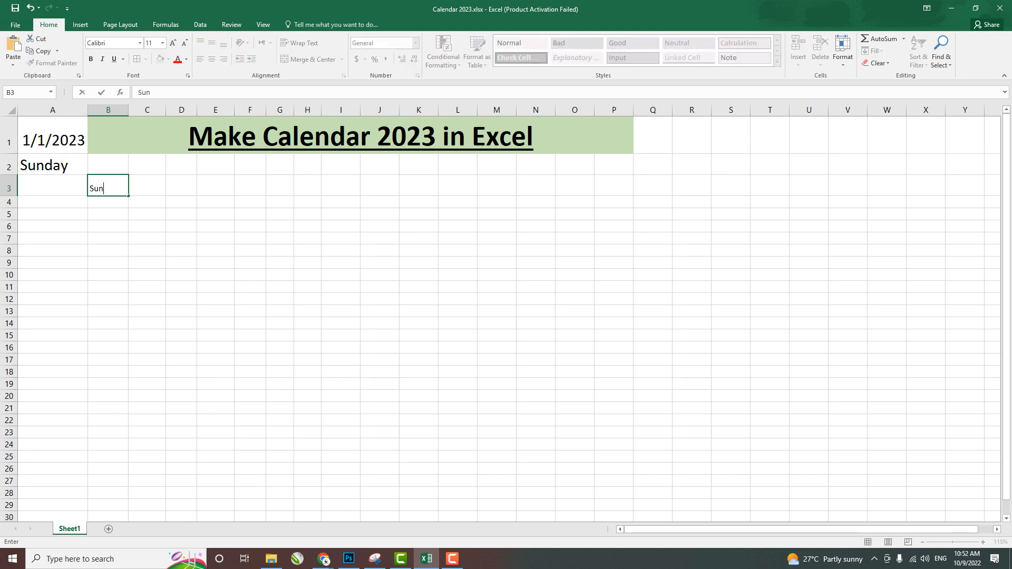
click(147, 185)
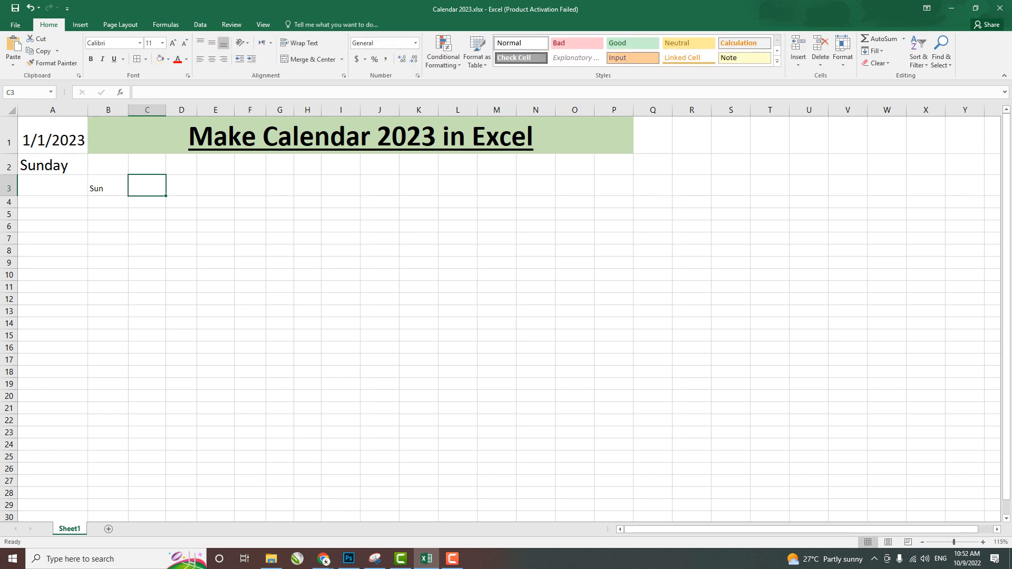
click(108, 186)
drag(129, 195, 304, 196)
click(216, 226)
Step: Merge and center cells B2:H2 above the weekday headings
click(108, 165)
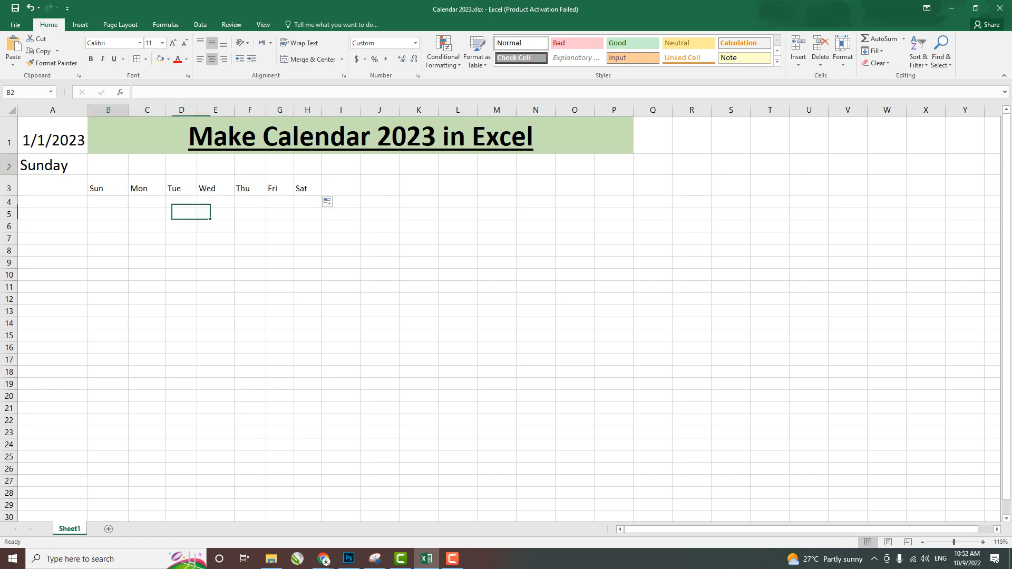
drag(108, 165, 307, 164)
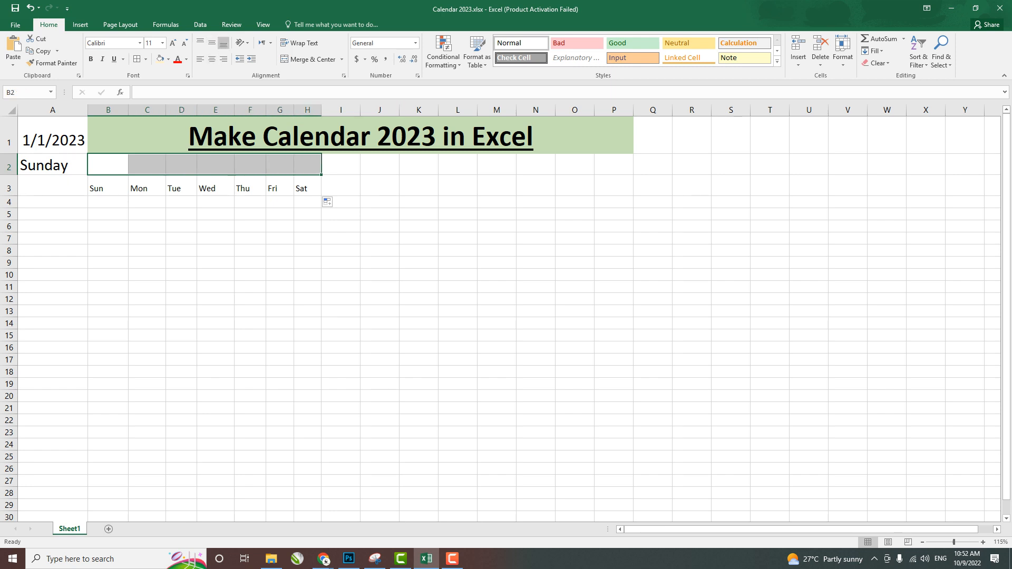
click(310, 59)
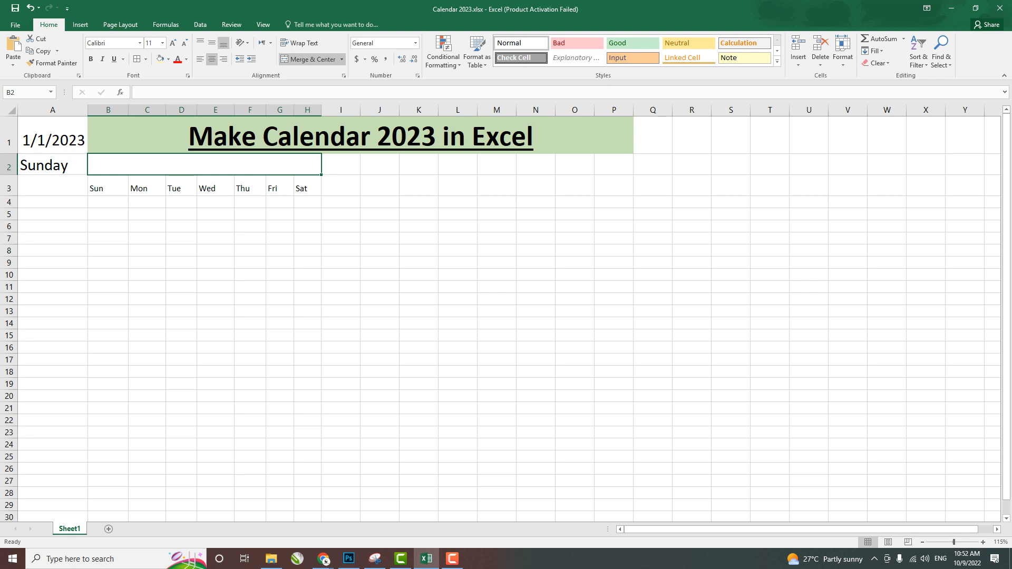
Step: Enter the formula =A1 in cell B4 as the first date under Sun
click(108, 202)
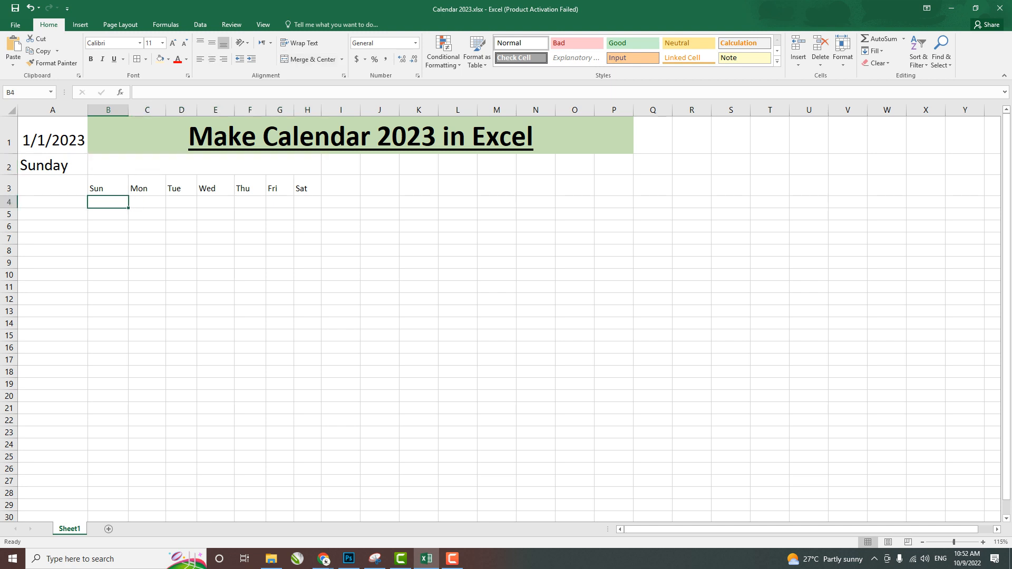
text(=)
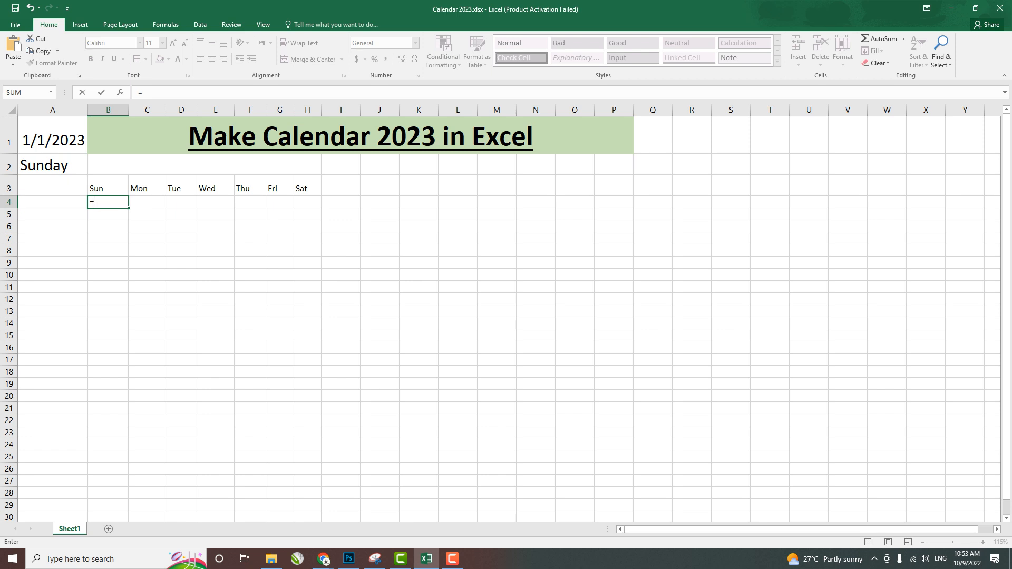
click(52, 136)
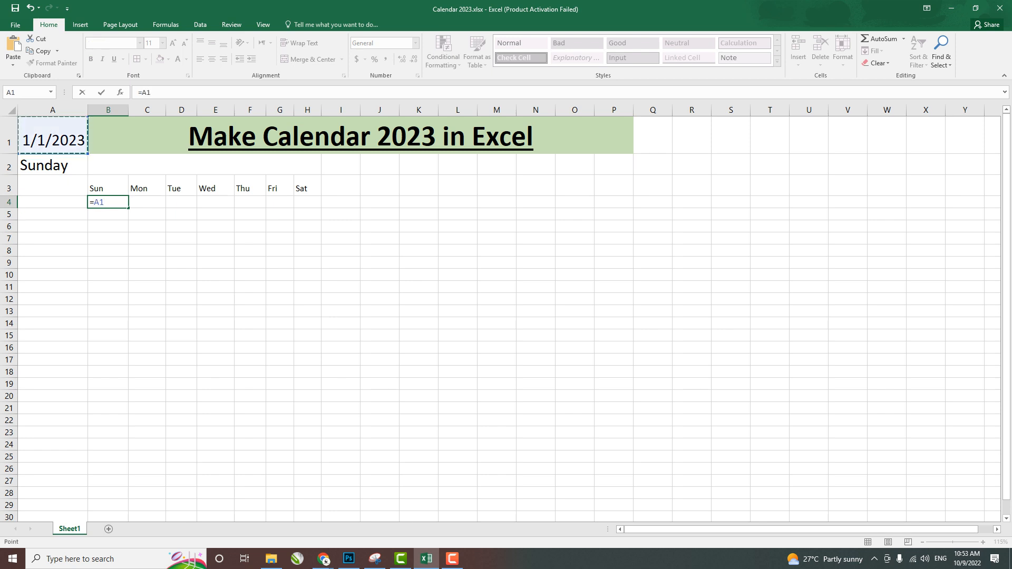
key(Return)
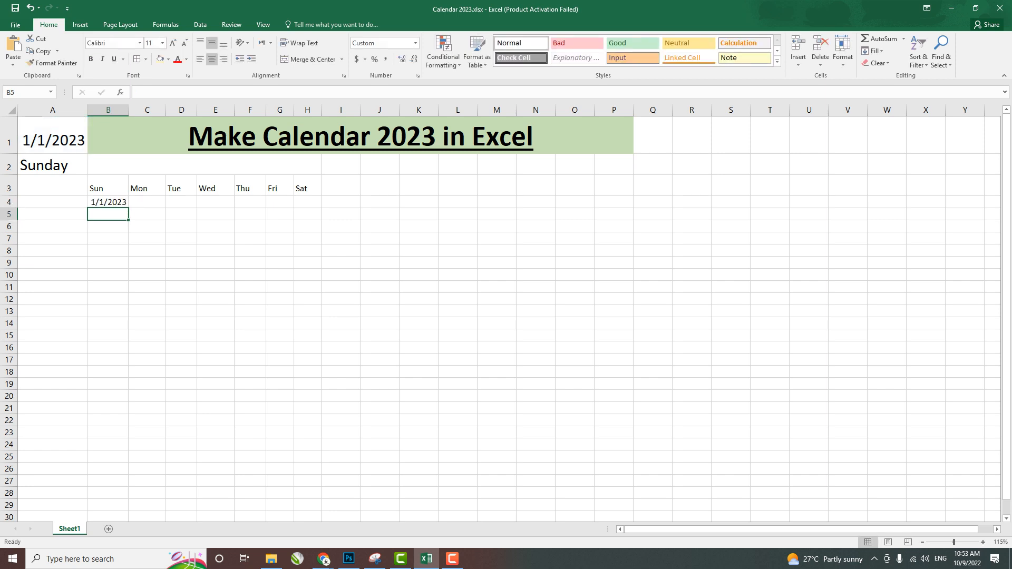
Step: Apply the custom number format dd to the date grid B4:H9
drag(108, 201, 307, 262)
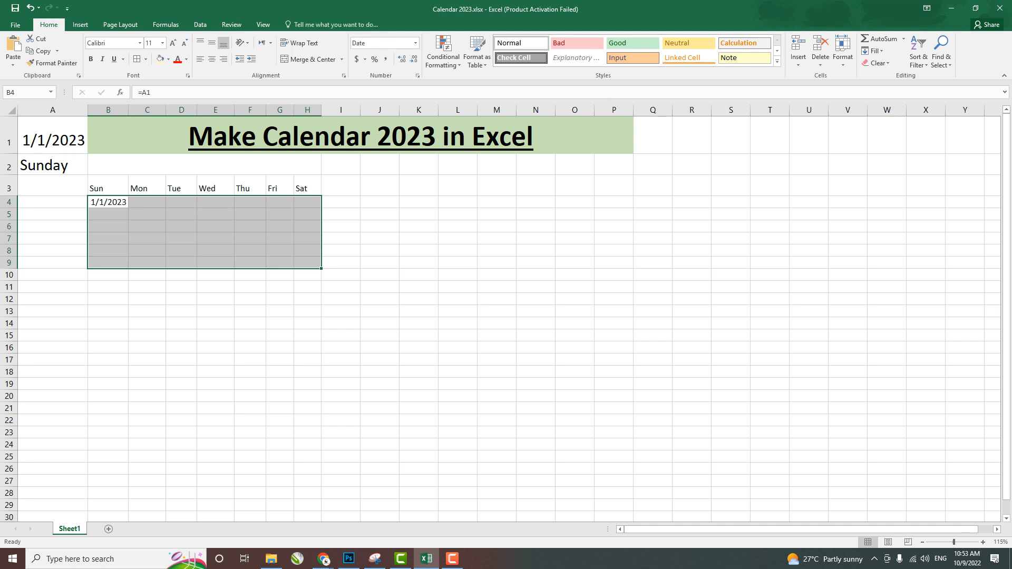
right_click(232, 226)
click(264, 407)
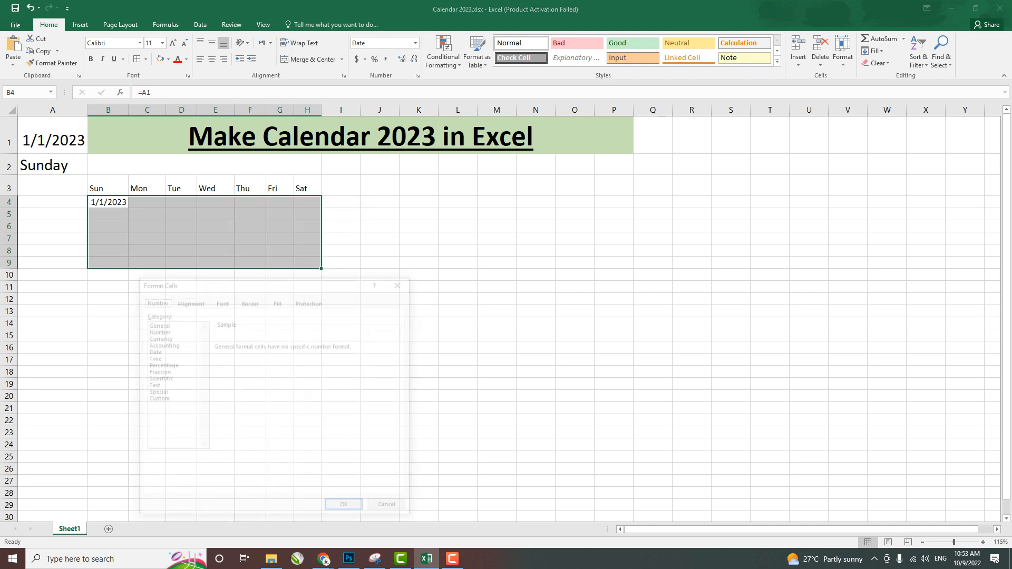
click(157, 399)
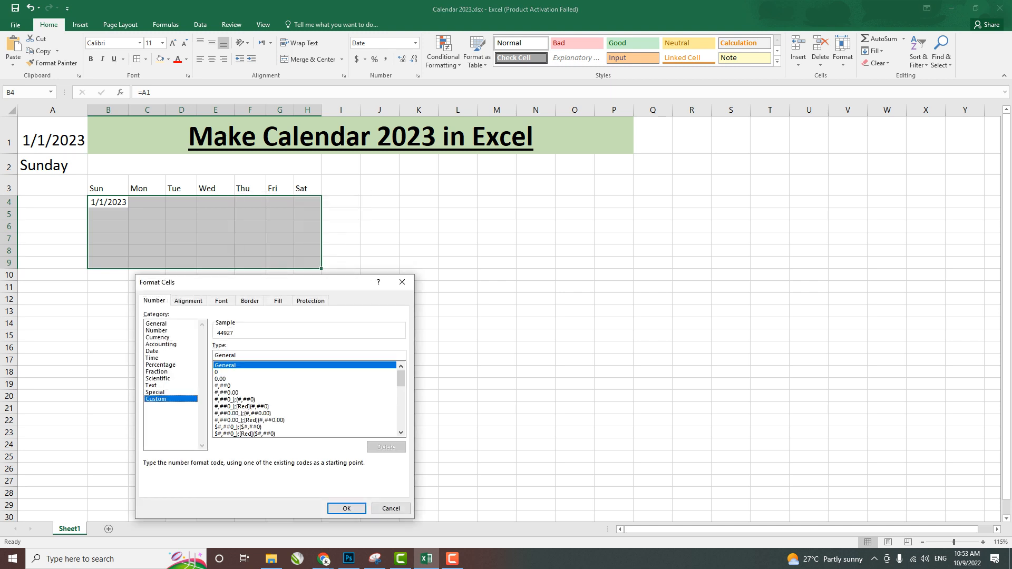
double_click(225, 355)
text(dd)
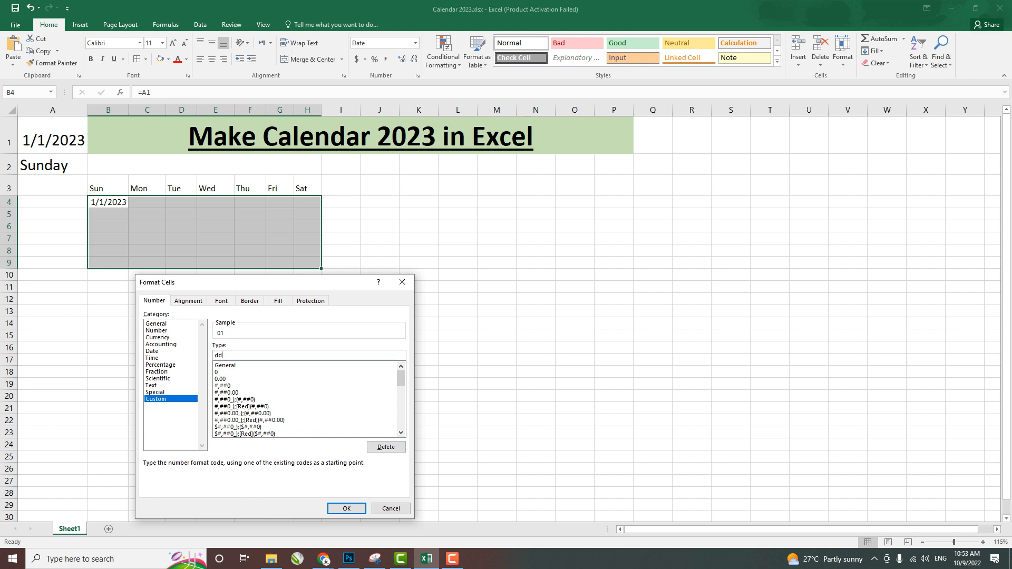
key(Return)
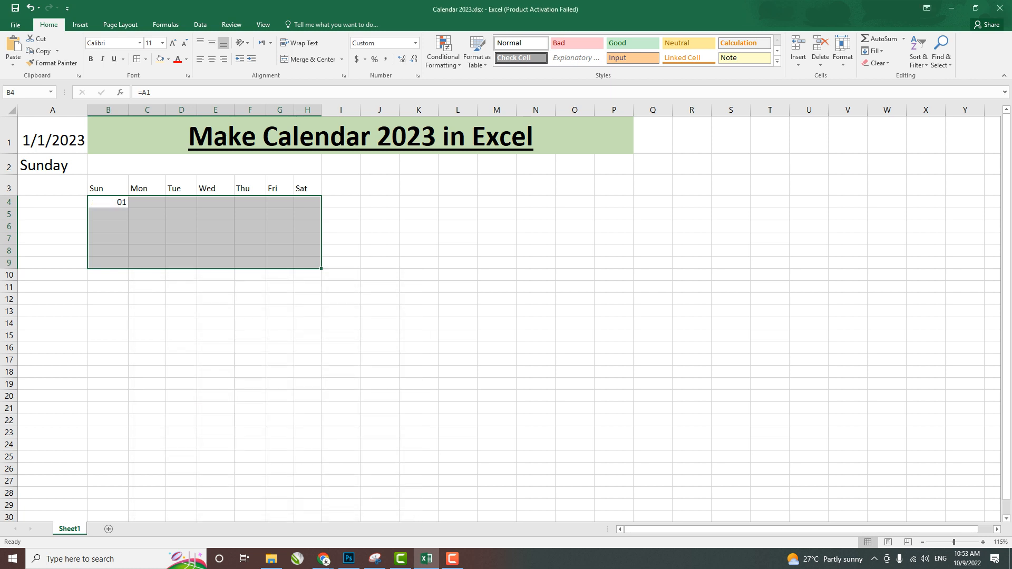
Step: Enter the formula =MAX(B4:H4) in the merged cell above the weekday headings
click(205, 164)
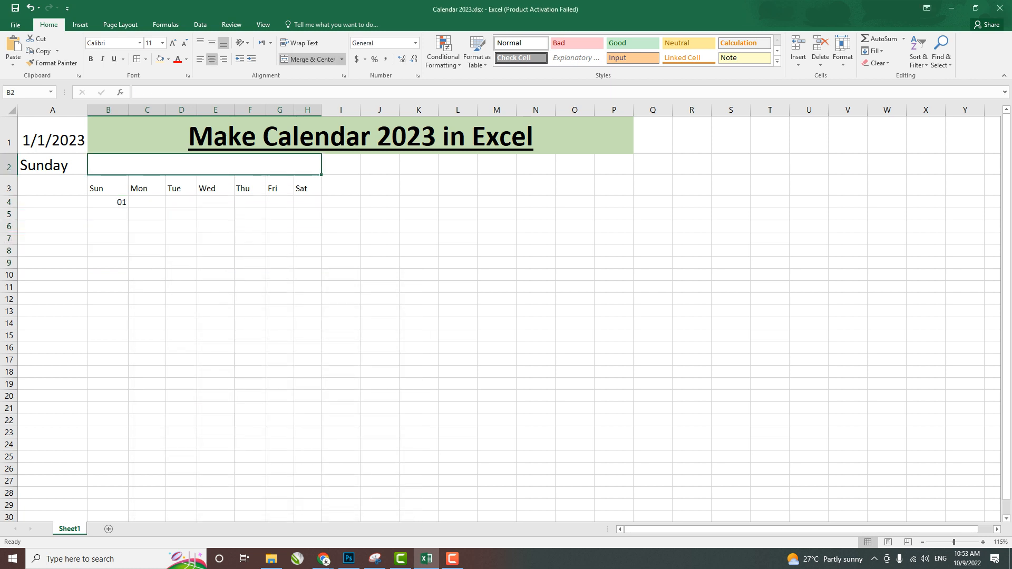
text(=)
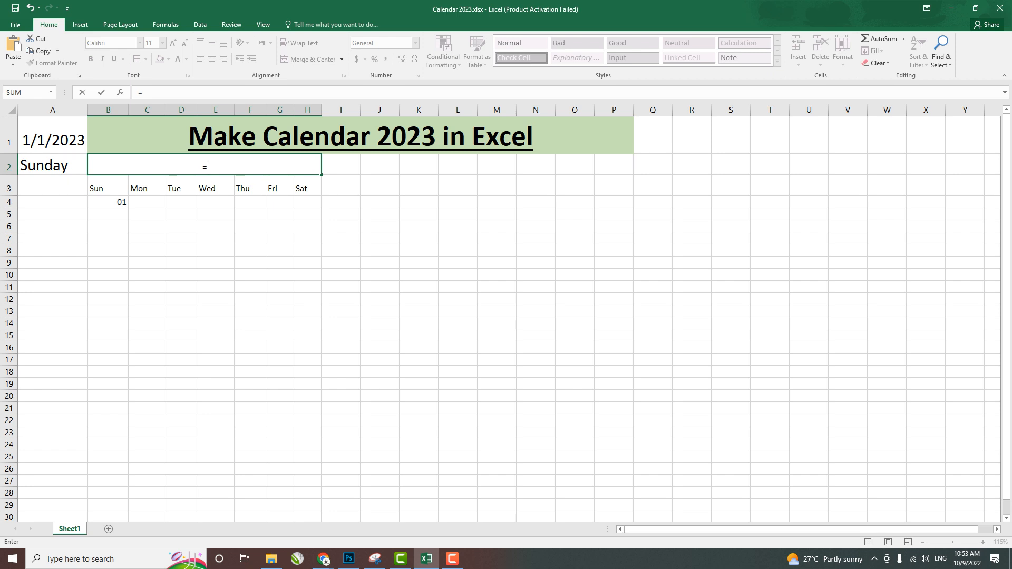
text(max)
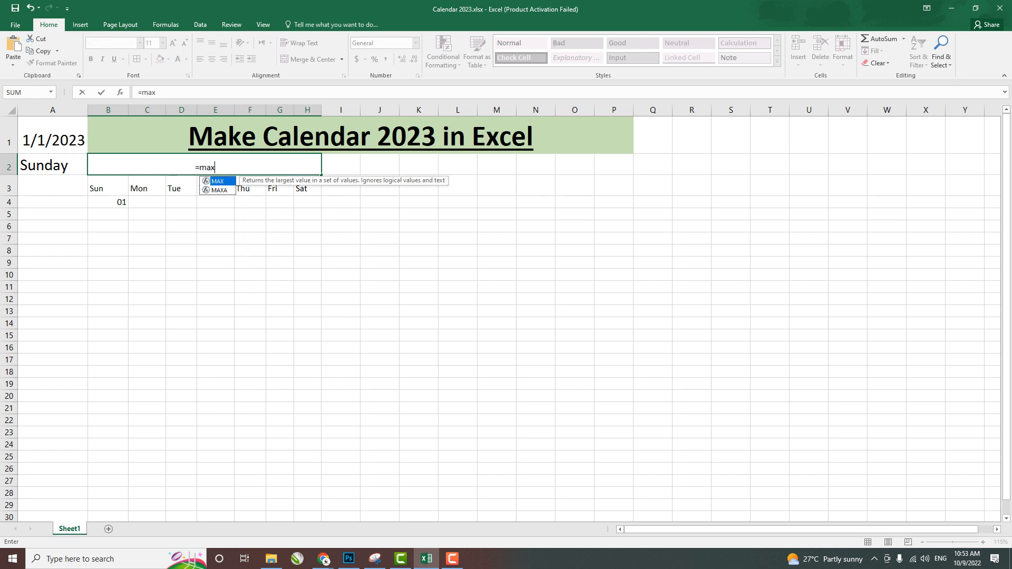
key(Tab)
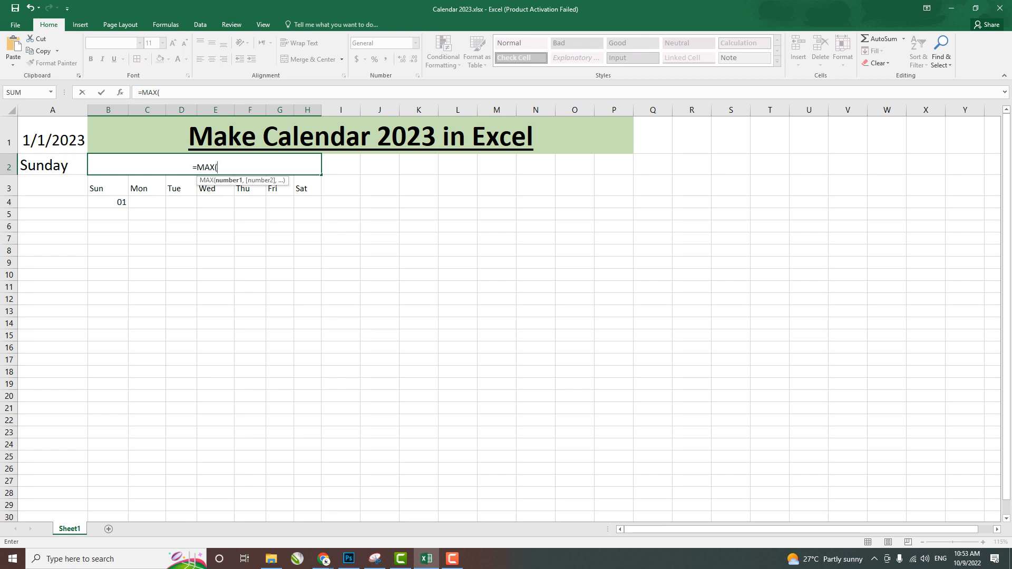
drag(108, 202, 308, 202)
text())
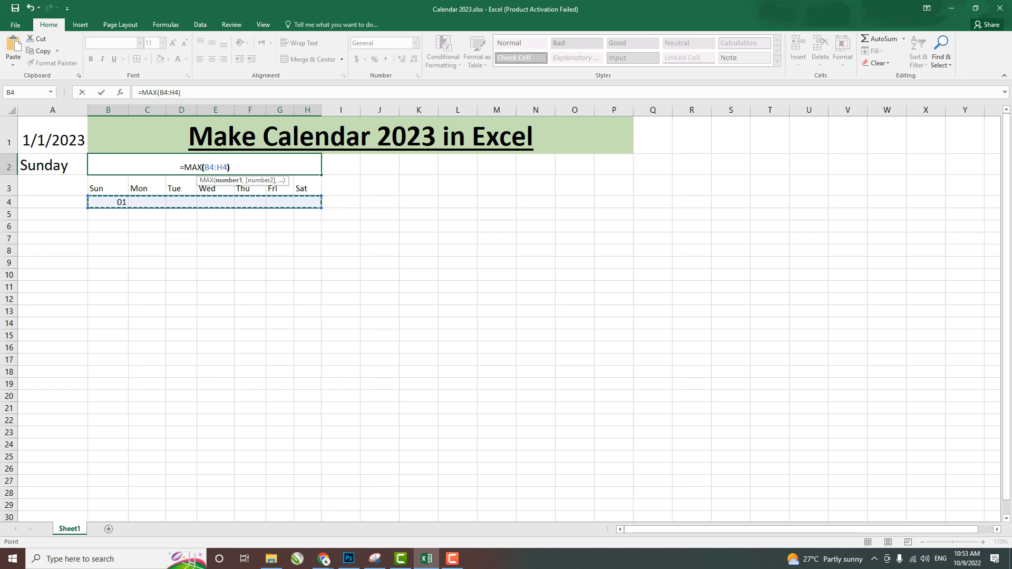
key(Return)
Step: Apply the custom number format mmmm to the merged heading cell B2 to show the month name
click(261, 164)
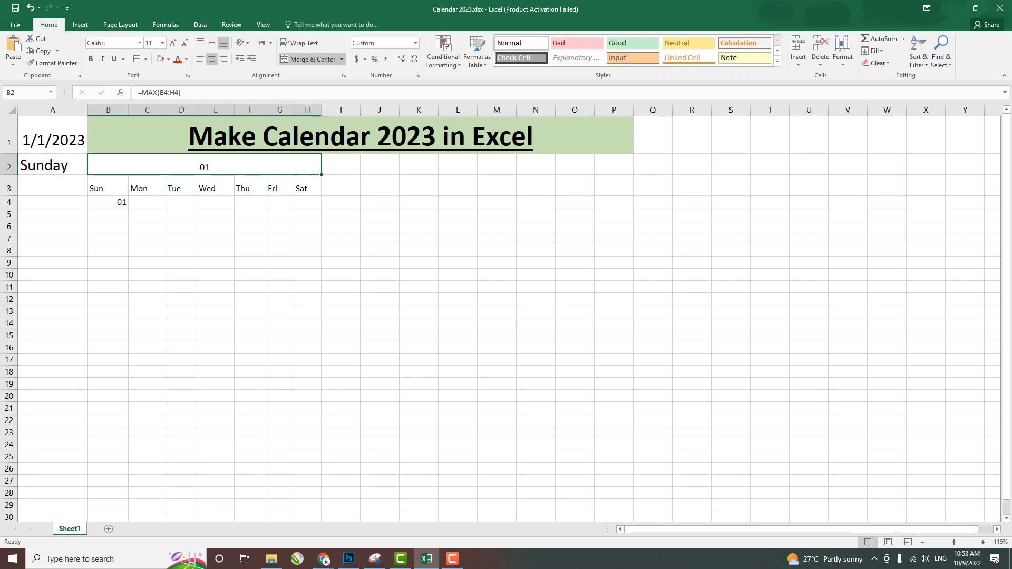
right_click(260, 163)
click(296, 341)
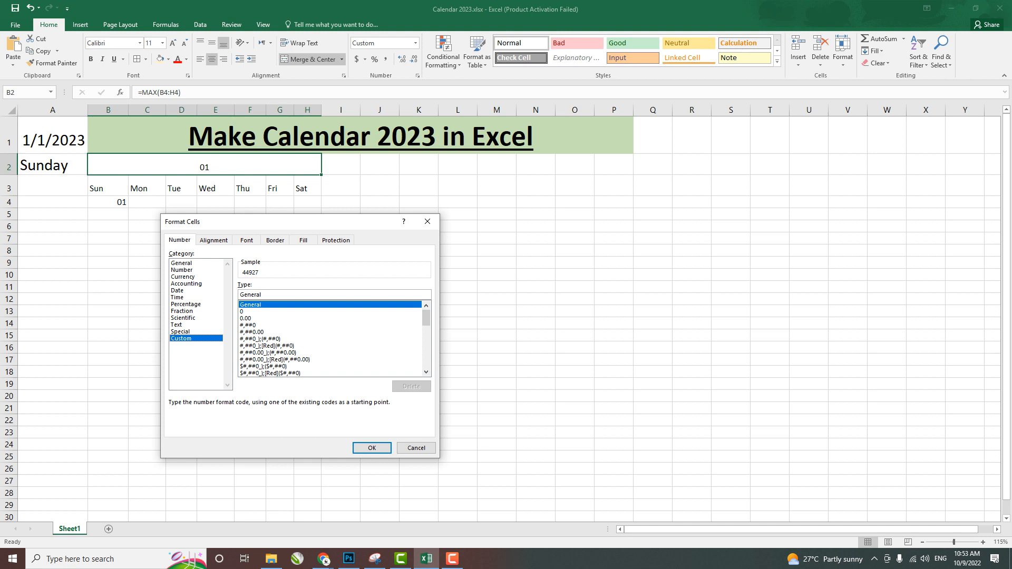
drag(263, 295, 240, 295)
text(mmmm)
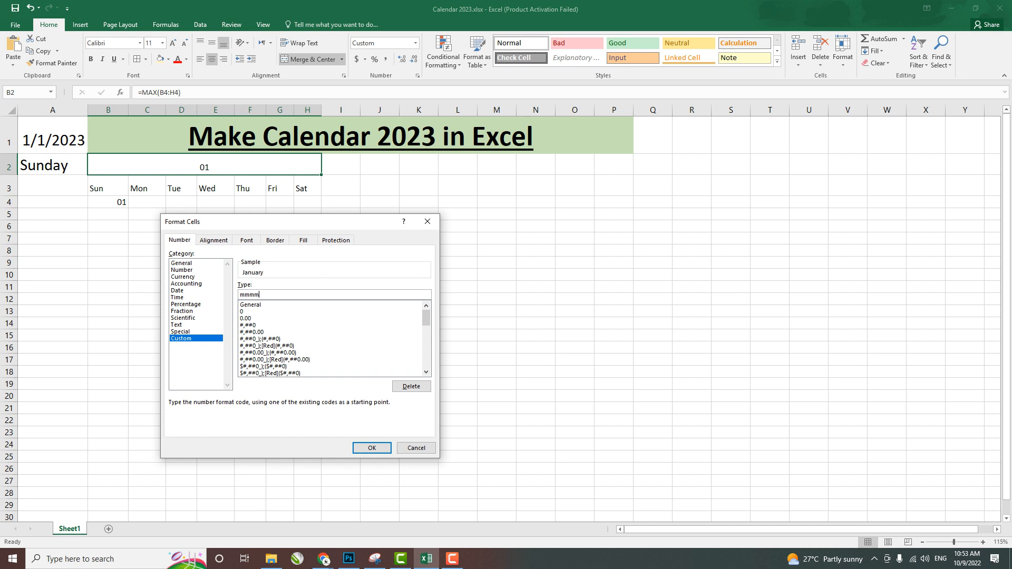
click(372, 447)
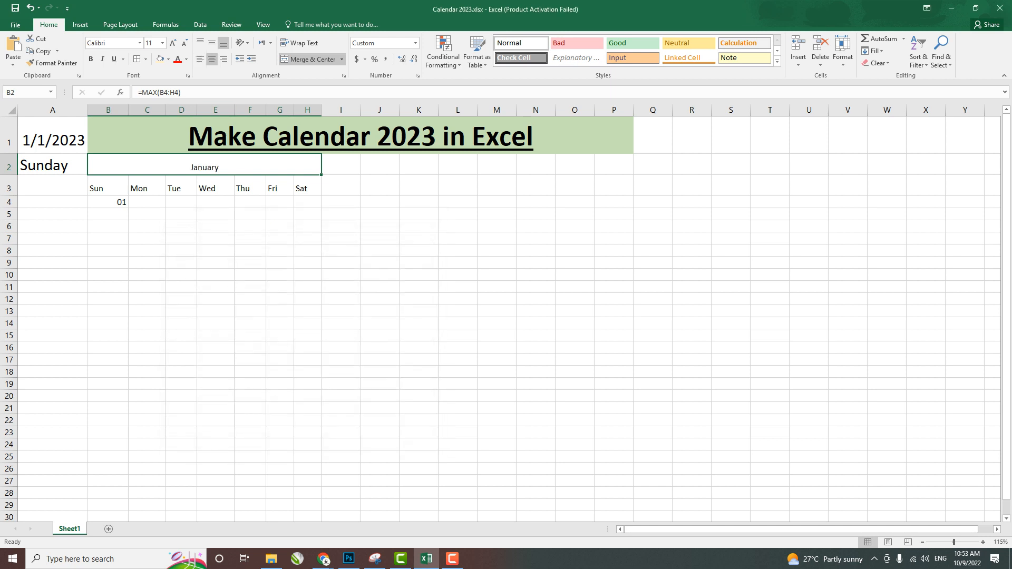
Step: Make the January heading bold and set its font size to 20
click(91, 59)
click(150, 43)
text(20)
key(Return)
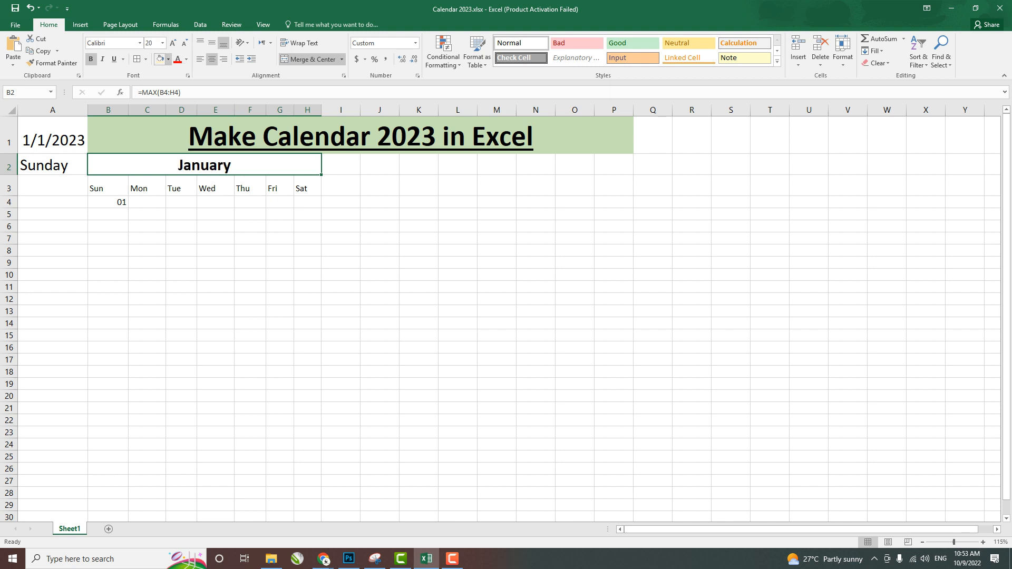
Step: Fill the merged January heading cell with light orange
click(168, 59)
click(204, 93)
click(250, 250)
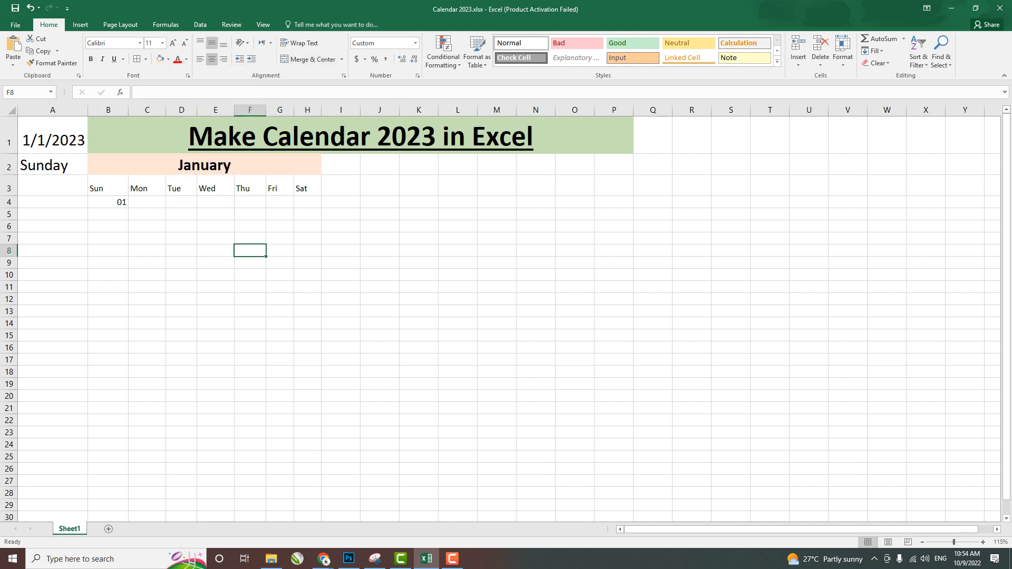
Step: Fill the weekday heading cells B3:H3 with light blue
drag(108, 187, 308, 187)
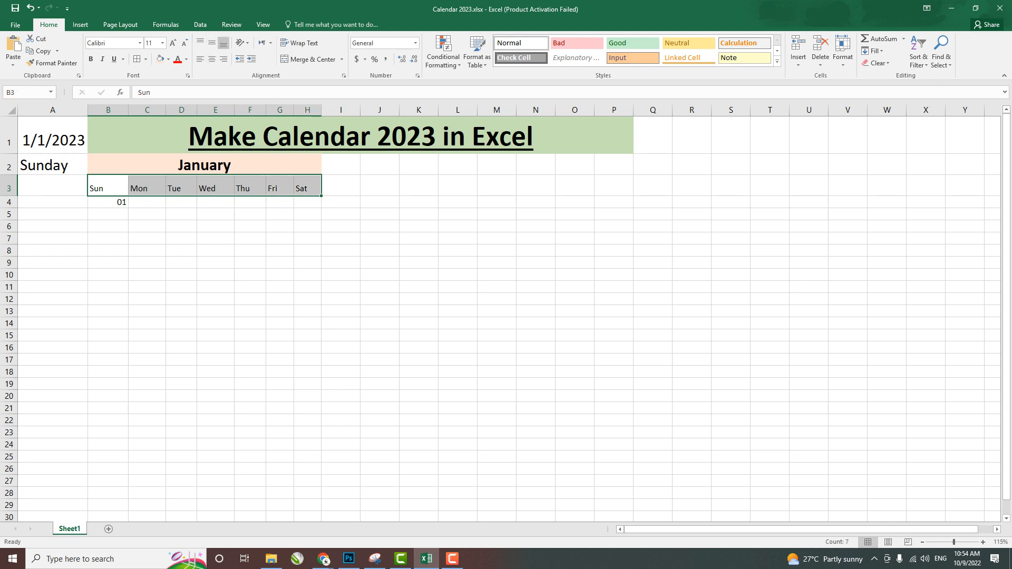
click(168, 59)
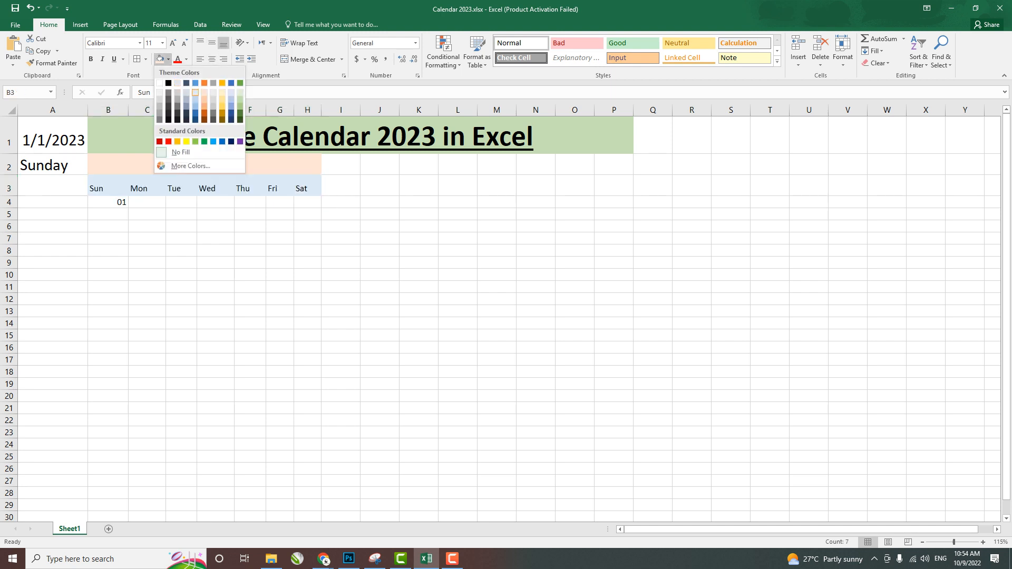
click(195, 92)
click(215, 226)
click(108, 202)
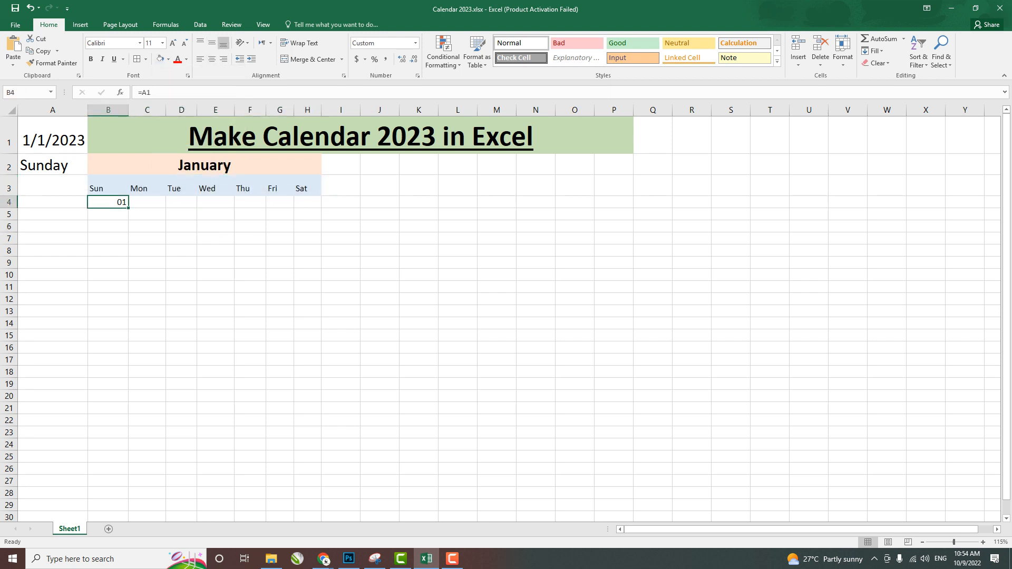
Step: Apply all borders to the January block B2:H10 and centre its contents horizontally and vertically
drag(204, 165, 306, 275)
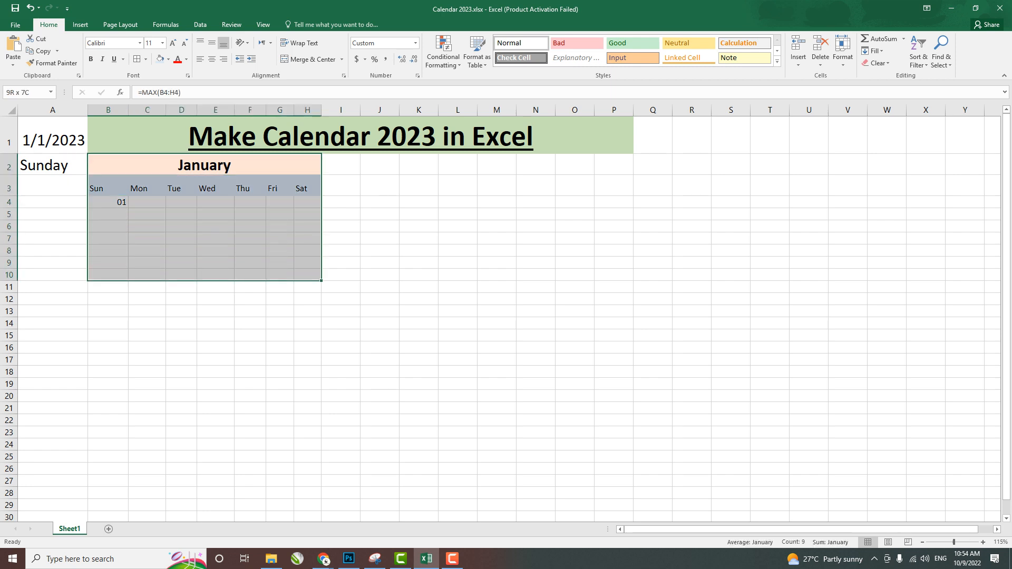
click(145, 59)
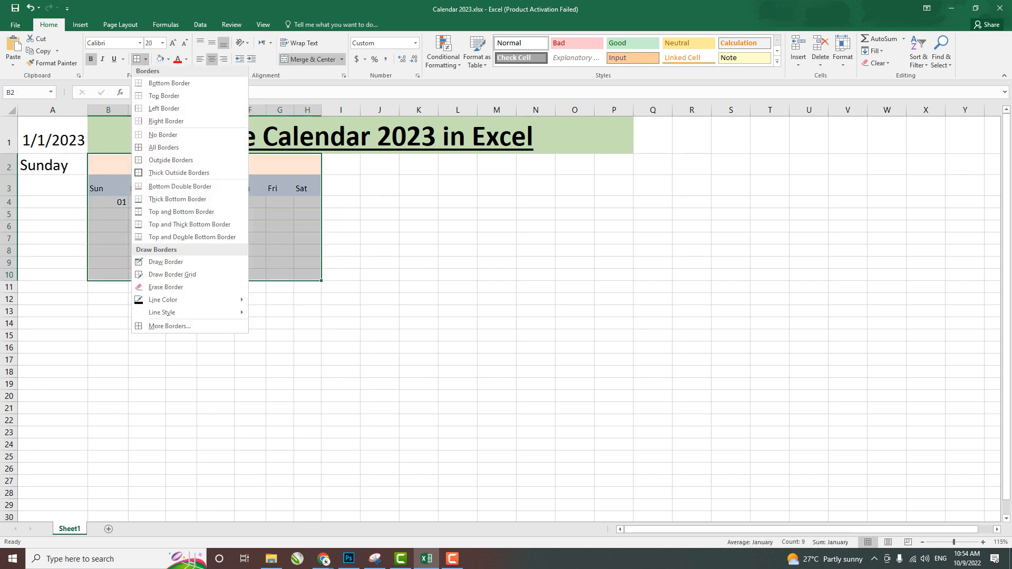
click(163, 149)
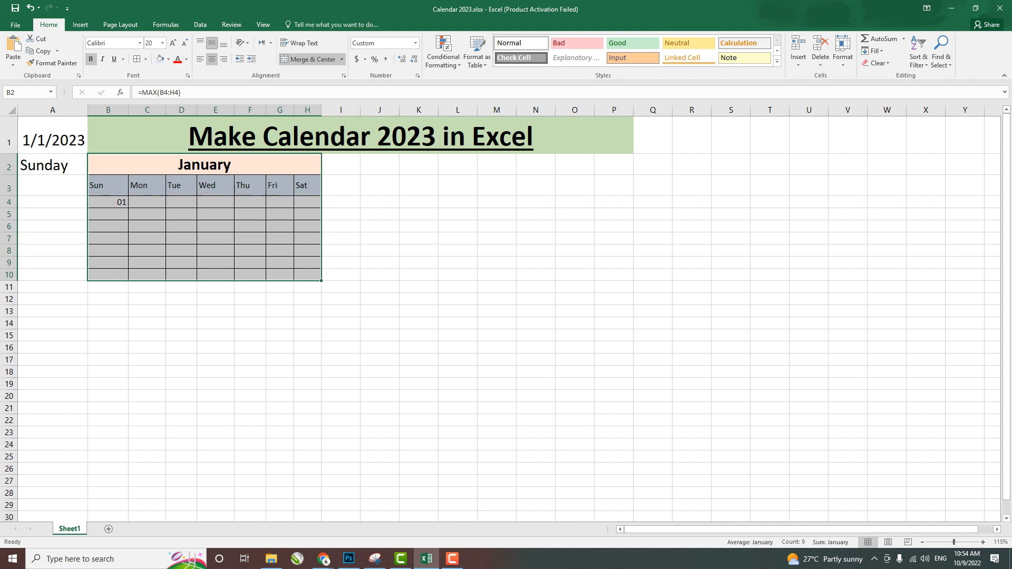
click(212, 59)
click(212, 59)
click(212, 43)
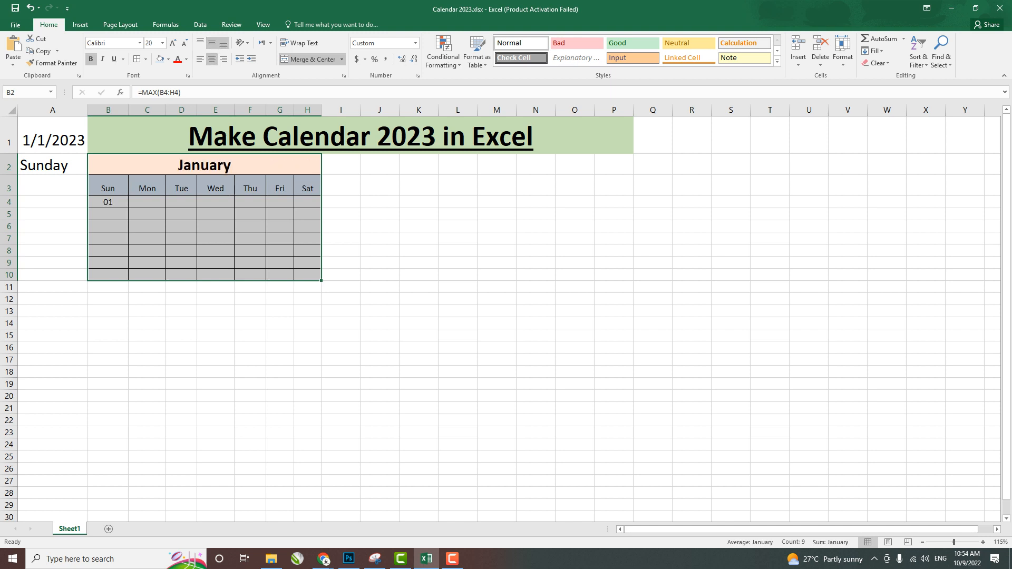
click(211, 44)
click(250, 203)
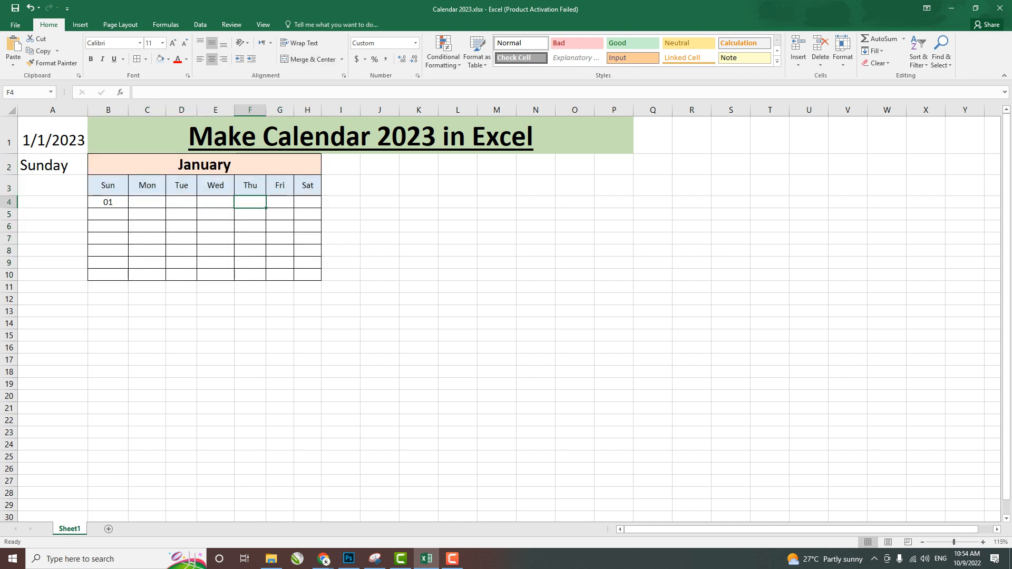
Step: Enter the formula =B4+1 in C4 and fill it across to H4
click(108, 202)
click(147, 202)
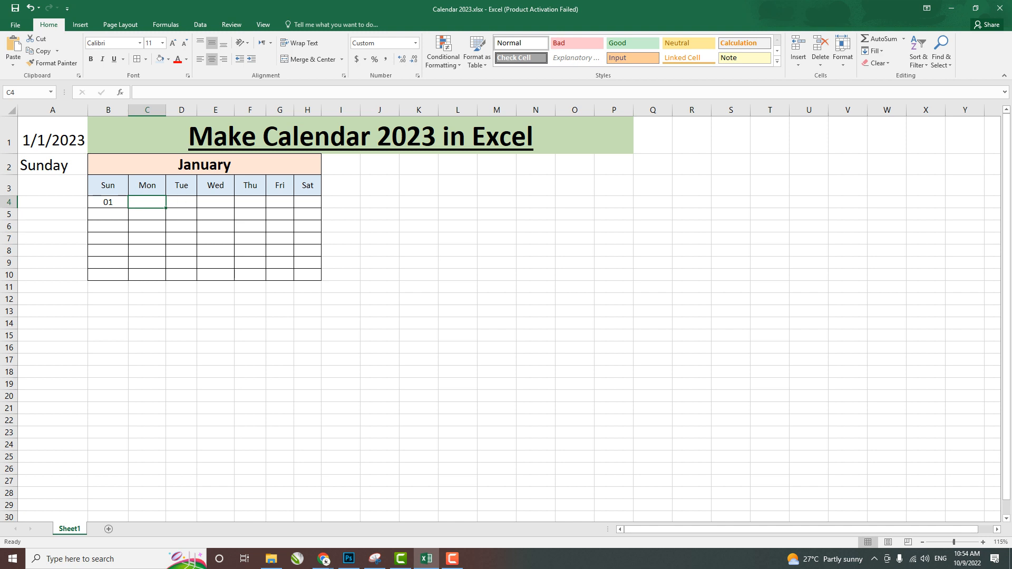
text(=)
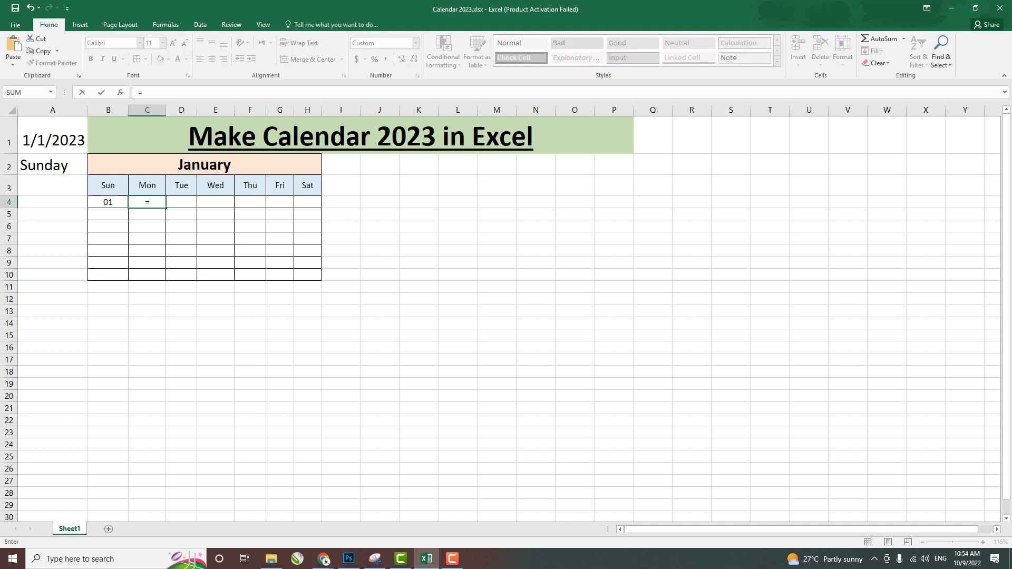
key(Left)
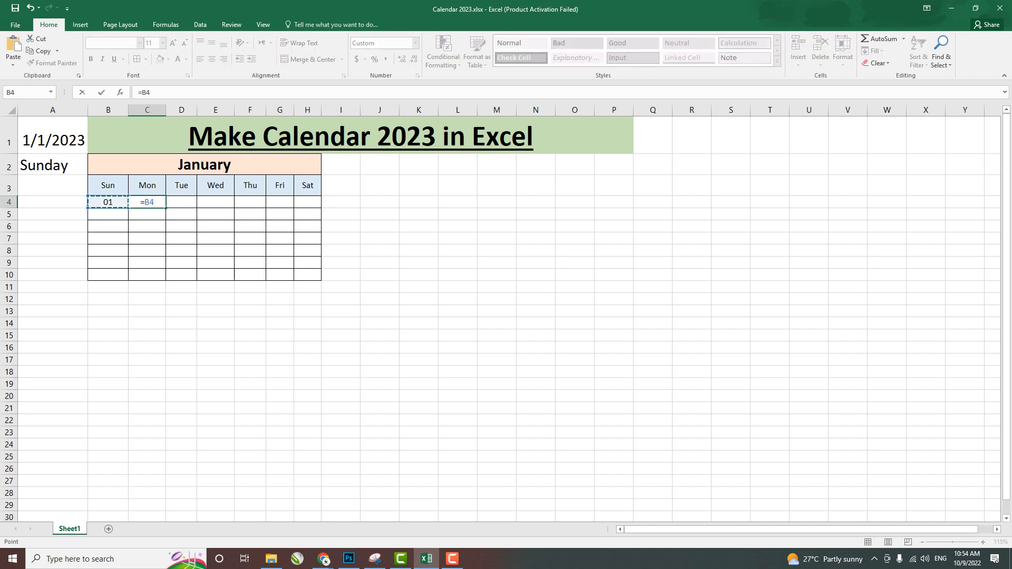
text(+1)
key(Return)
key(Up)
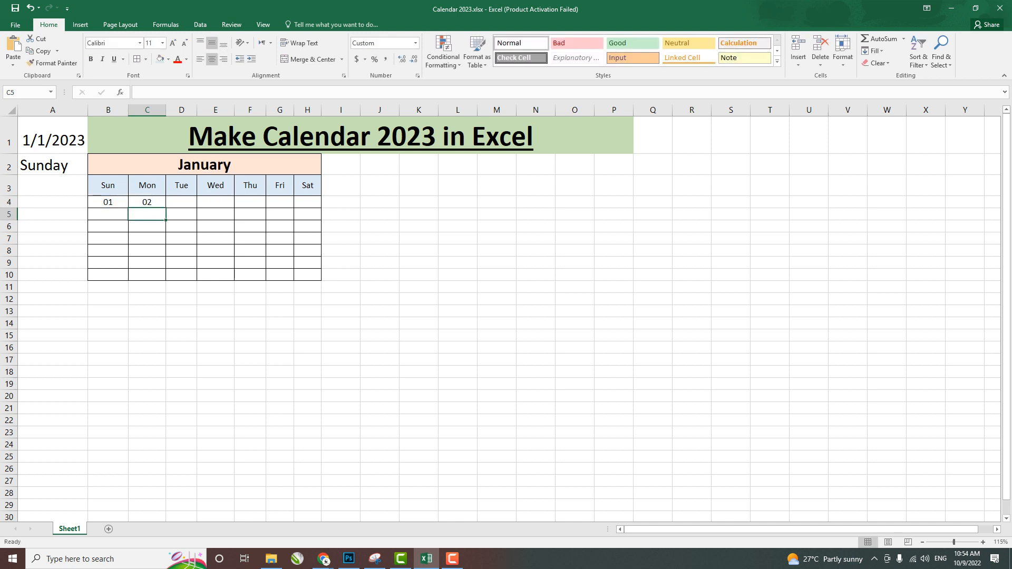
drag(166, 207, 320, 208)
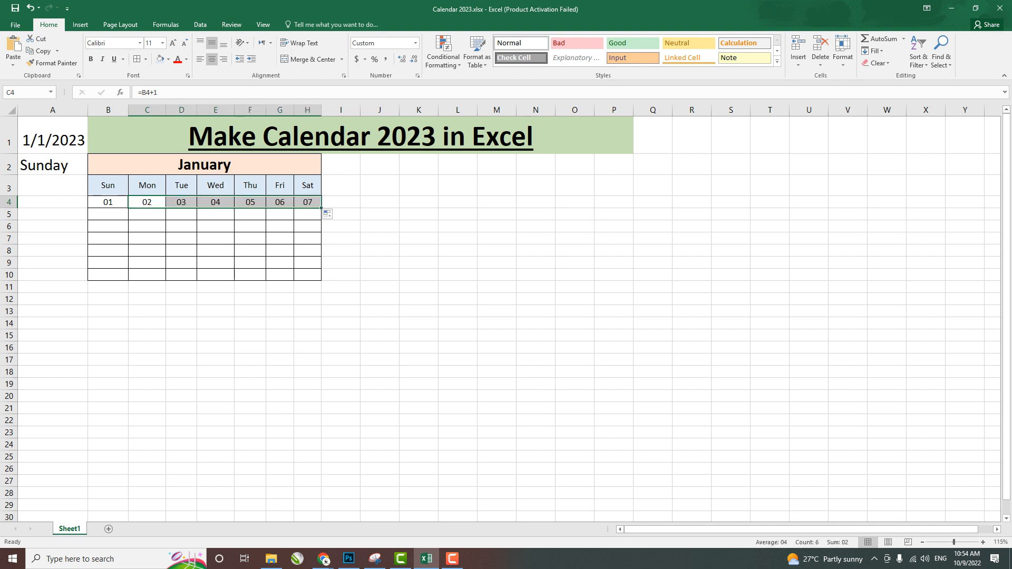
Step: Enter the formula =H4+1 in B5 to start the second week from the preceding Saturday
click(108, 214)
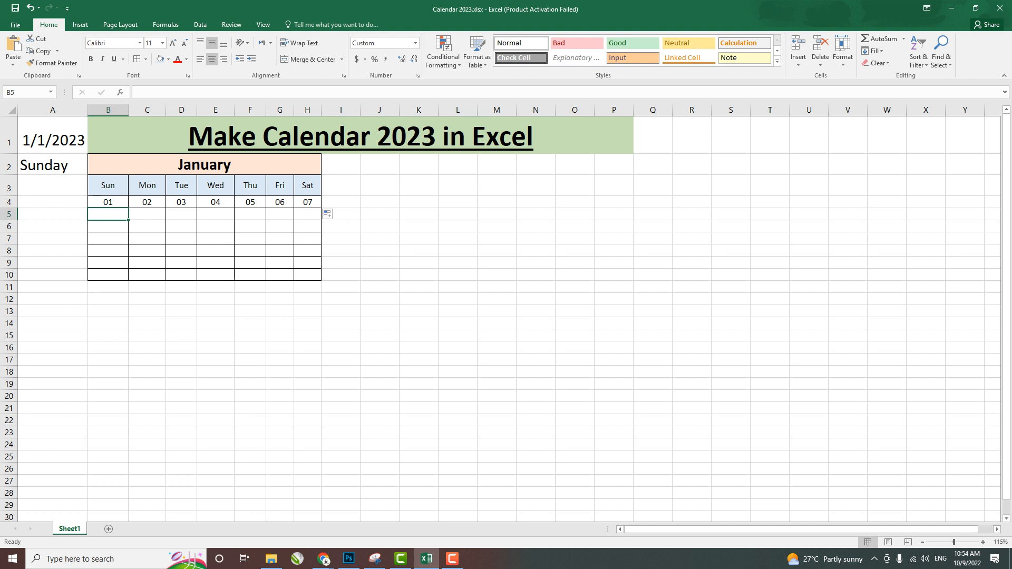
text(=)
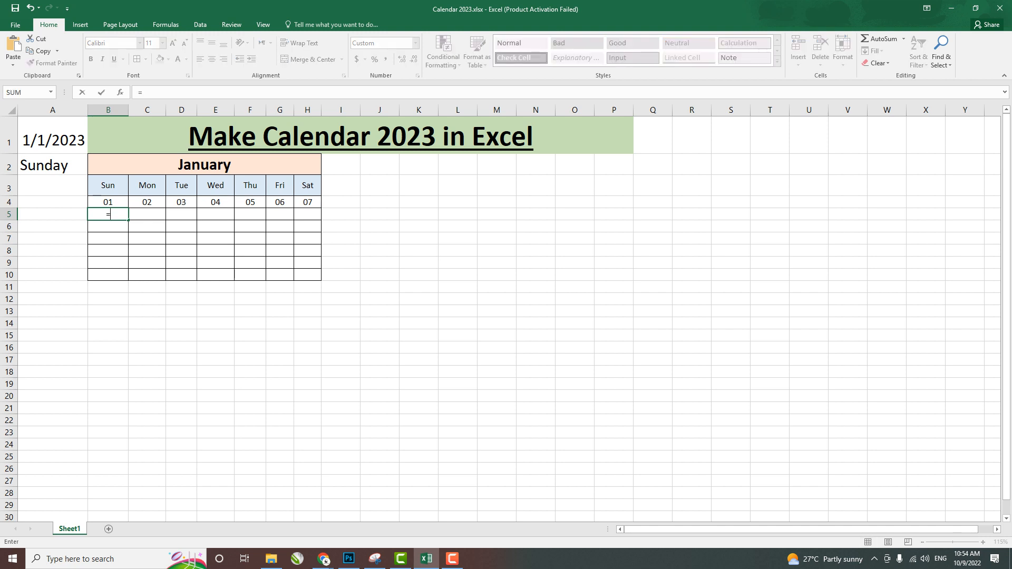
click(308, 202)
text(+1)
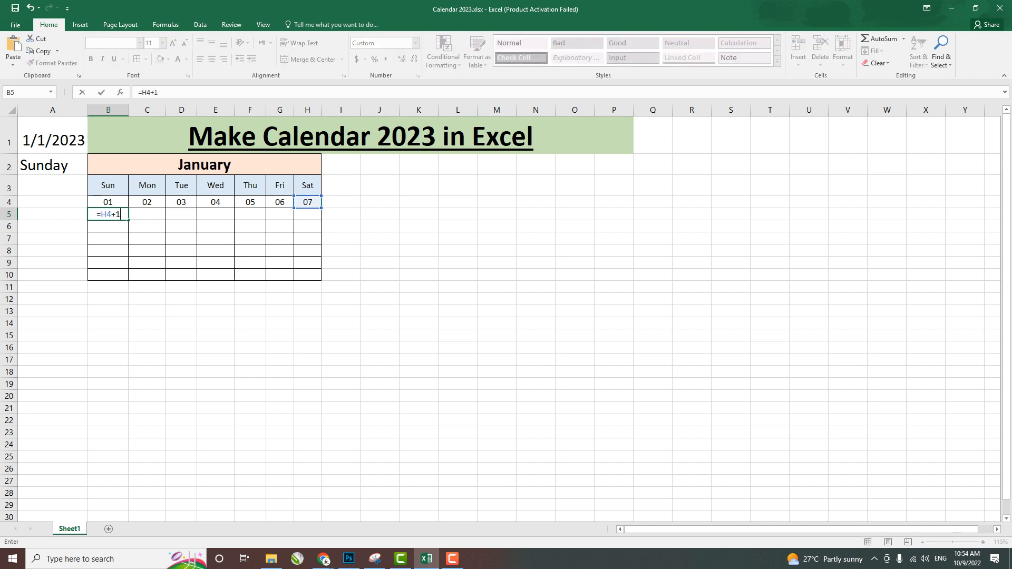
key(Return)
Step: Enter the formula =B5+1 in C5 and fill it across to H5
click(147, 215)
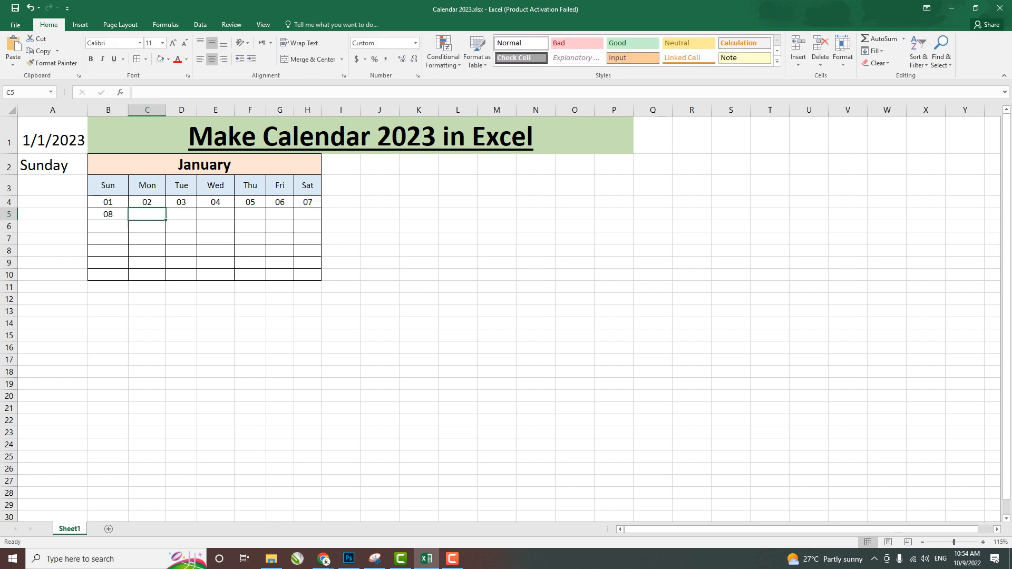
text(=)
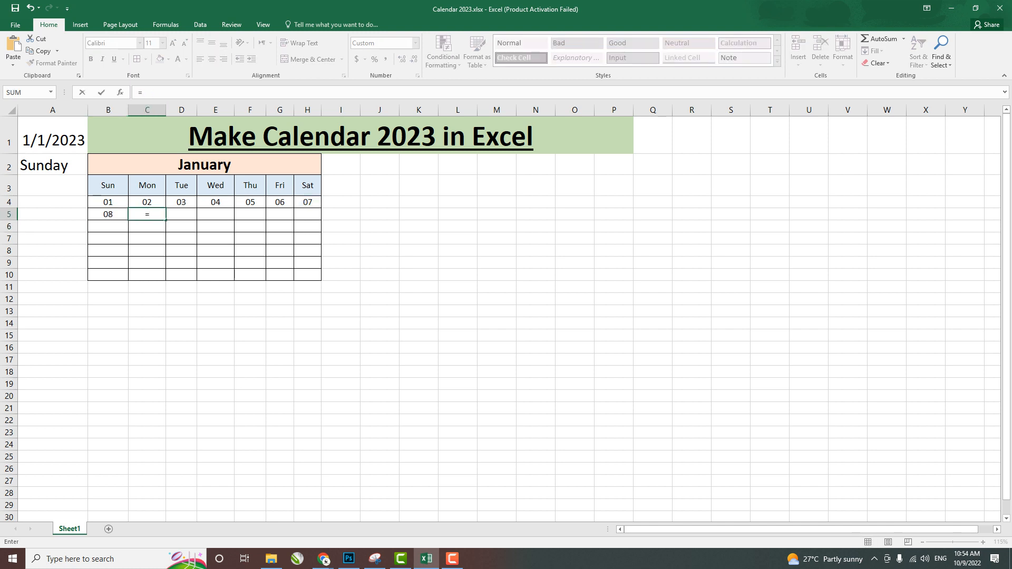
key(Left)
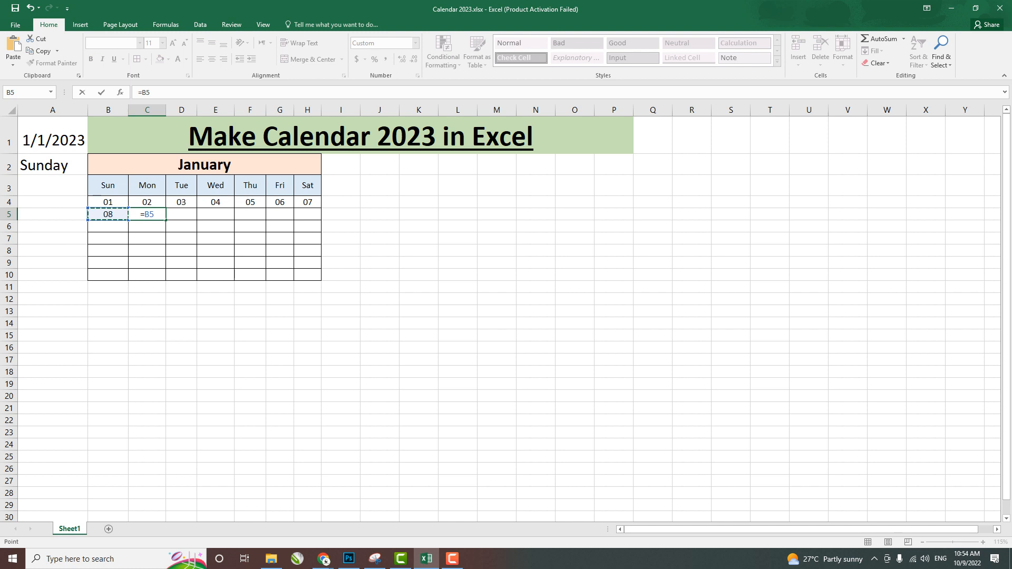
text(+1)
key(Return)
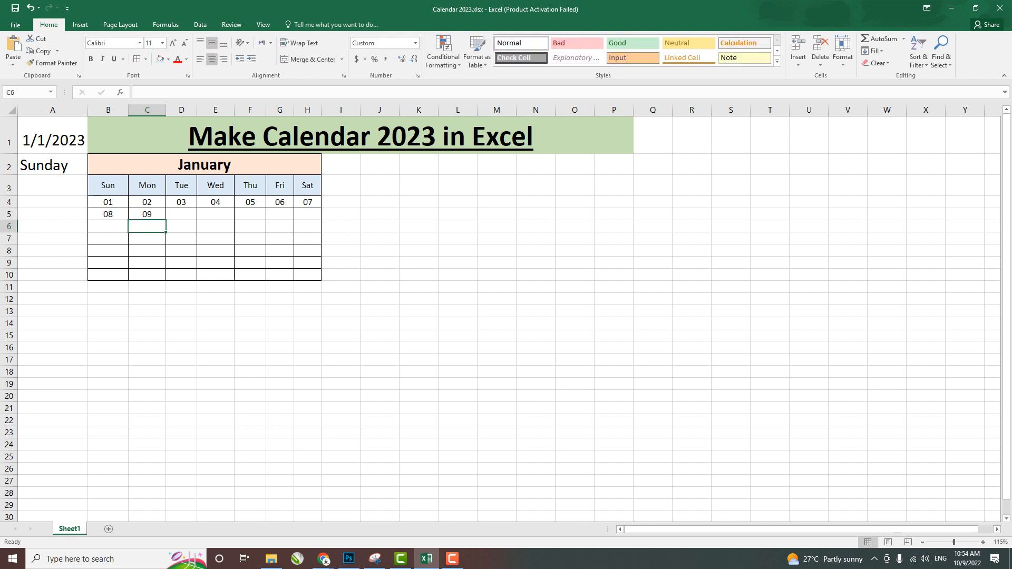
key(Up)
drag(166, 219, 320, 220)
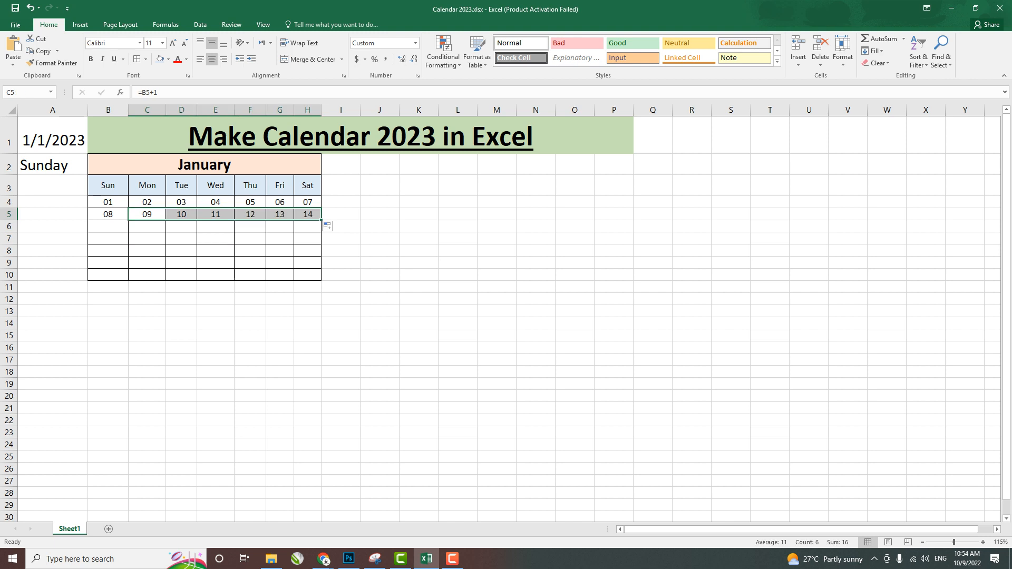
Step: Fill the second-week formulas in B5:H5 down to row 9 and clear the dates that fall after January 31
drag(108, 214, 321, 269)
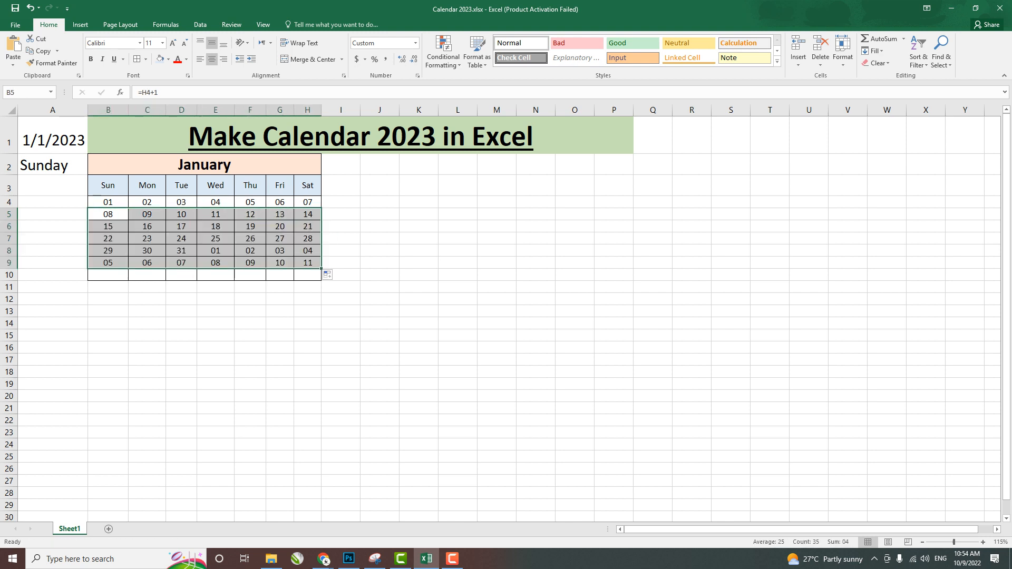
click(181, 274)
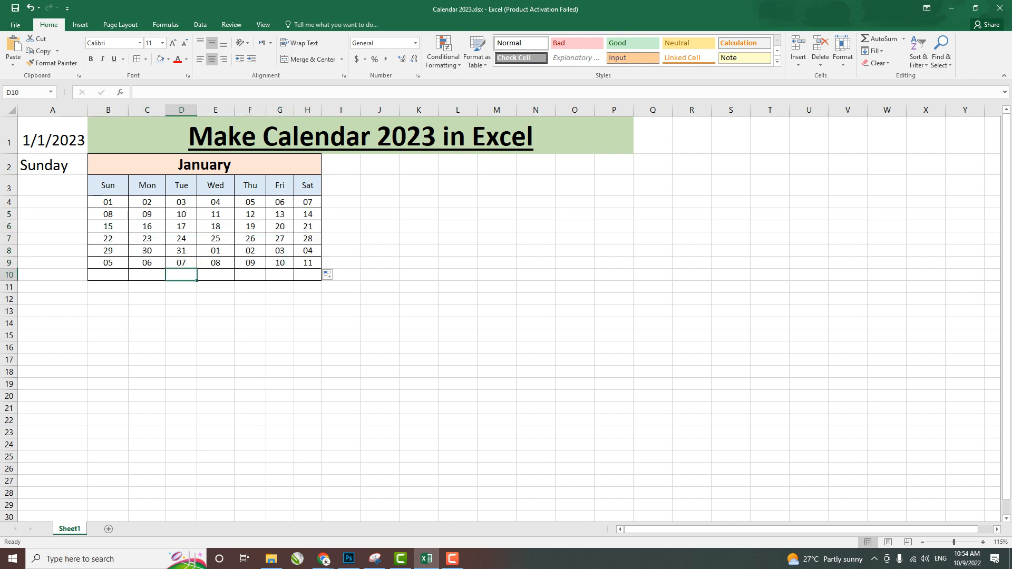
drag(216, 250, 308, 263)
key(Delete)
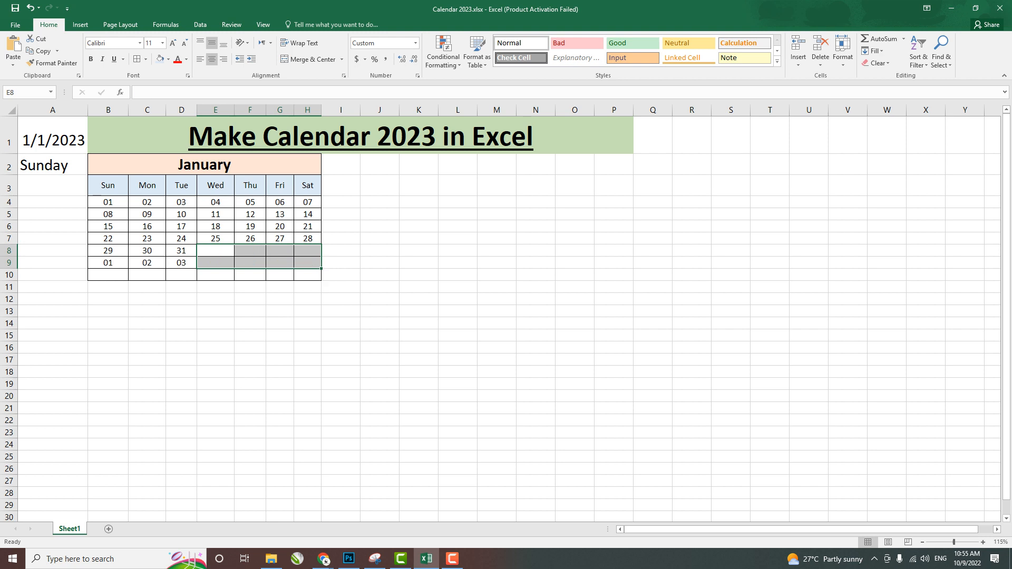
drag(108, 263, 181, 263)
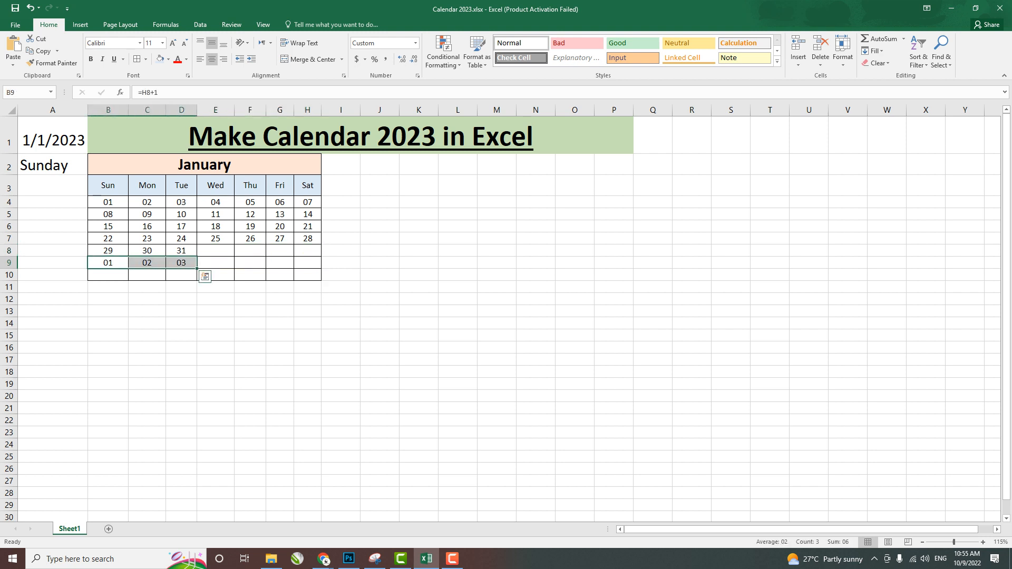
key(Delete)
Step: Delete the empty sheet rows 10 and 9 beneath the last January dates
click(181, 274)
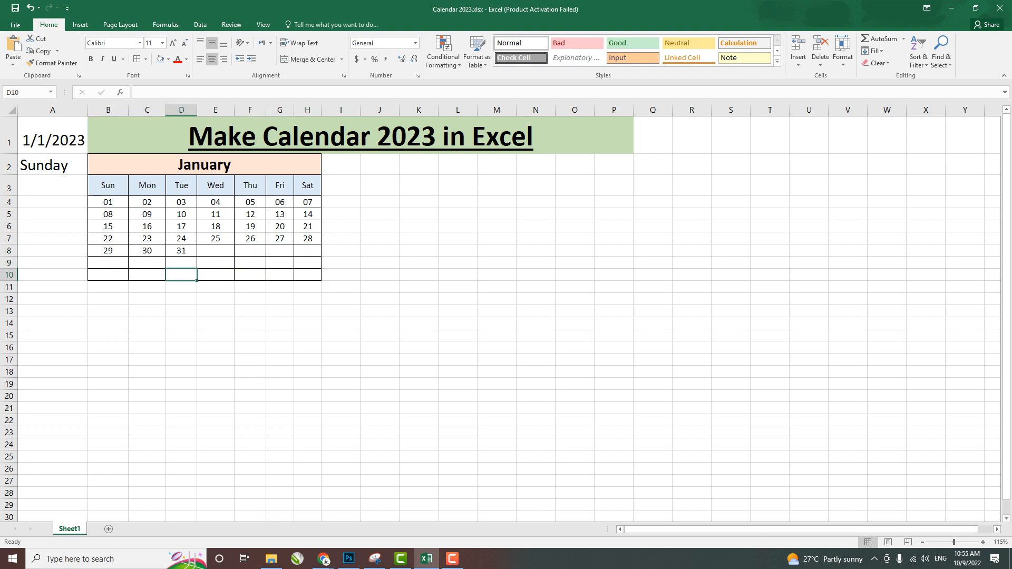
key(shift+space)
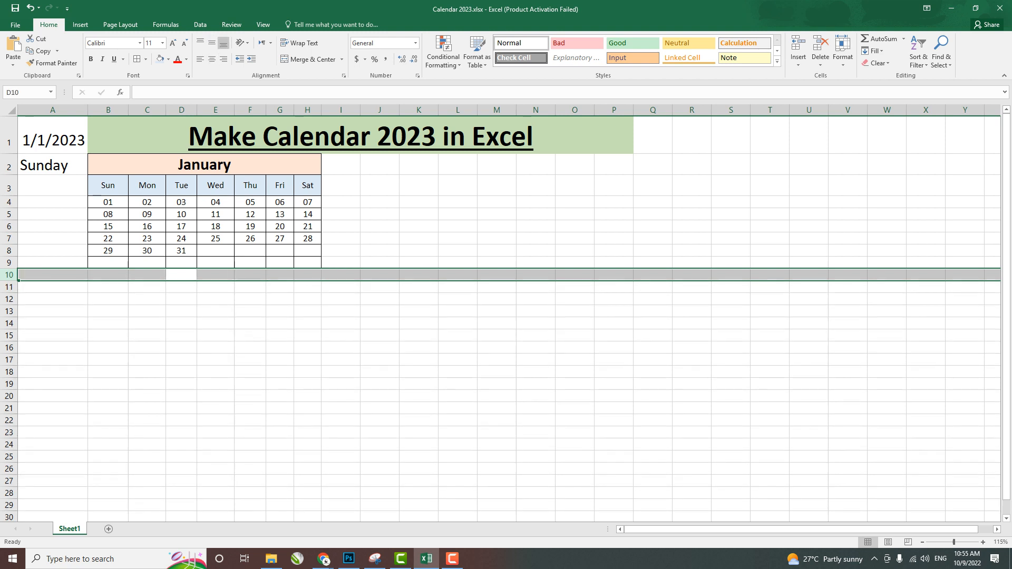
key(Up)
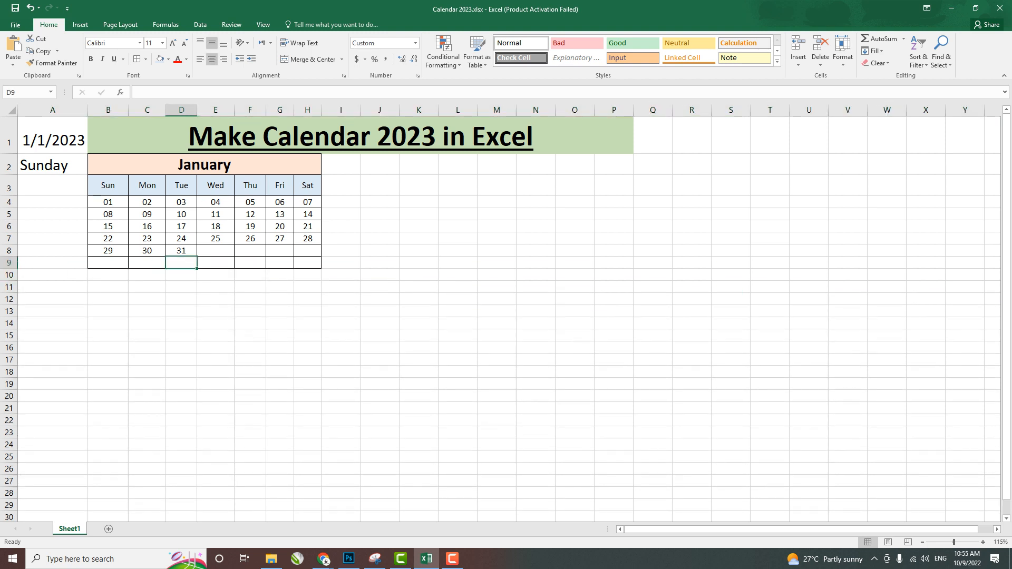
key(shift+space)
key(ctrl+minus)
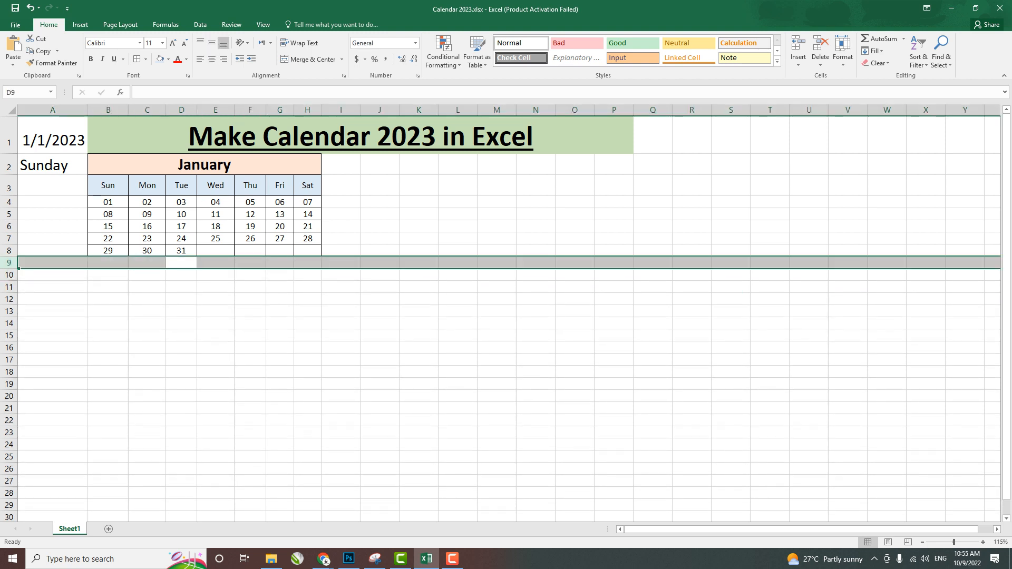
click(279, 347)
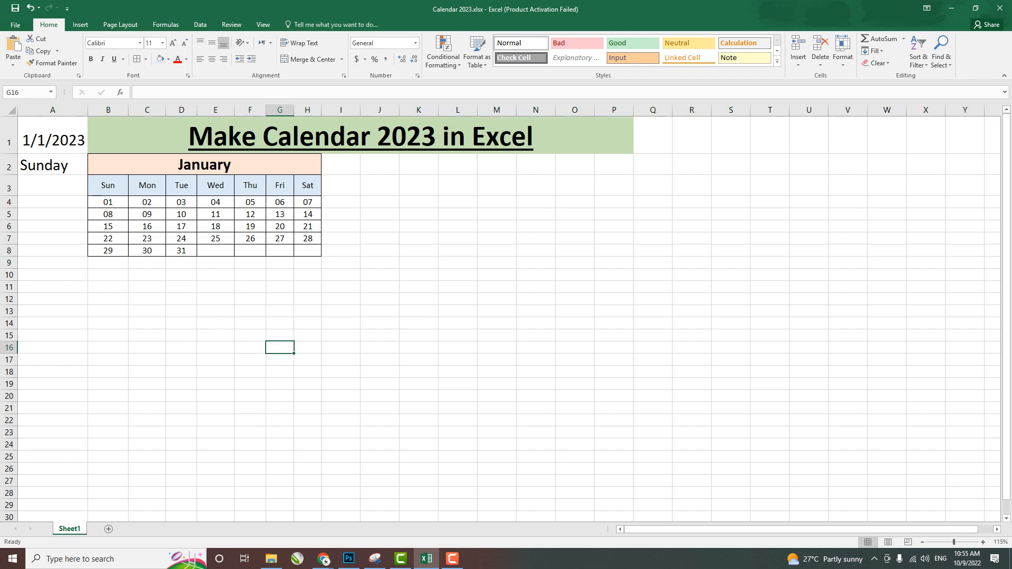
drag(205, 165, 221, 250)
click(308, 323)
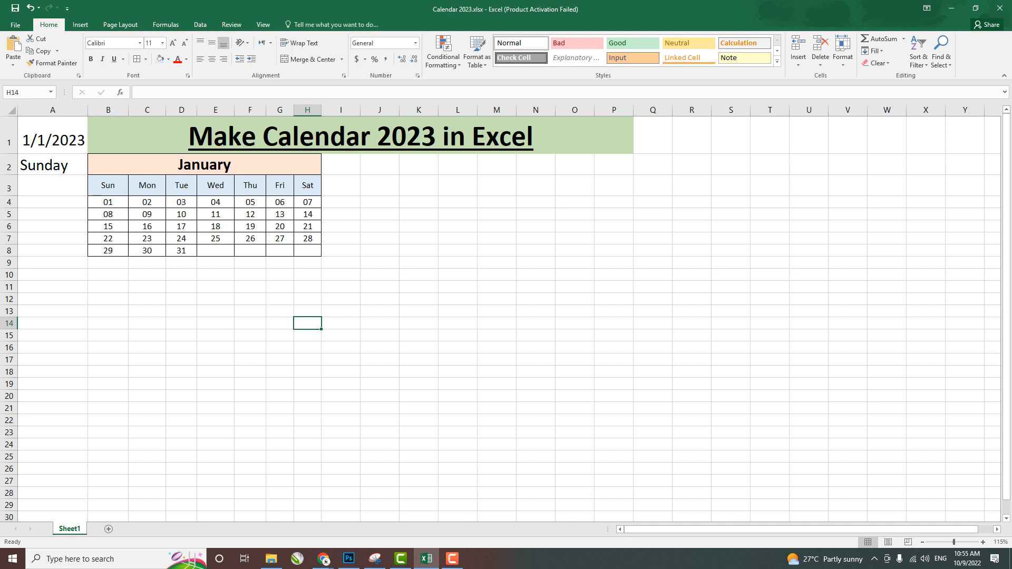
Step: Change the font colour of the Saturday and Sunday columns, H3:H8 and B3:B8, to red
drag(308, 185, 308, 250)
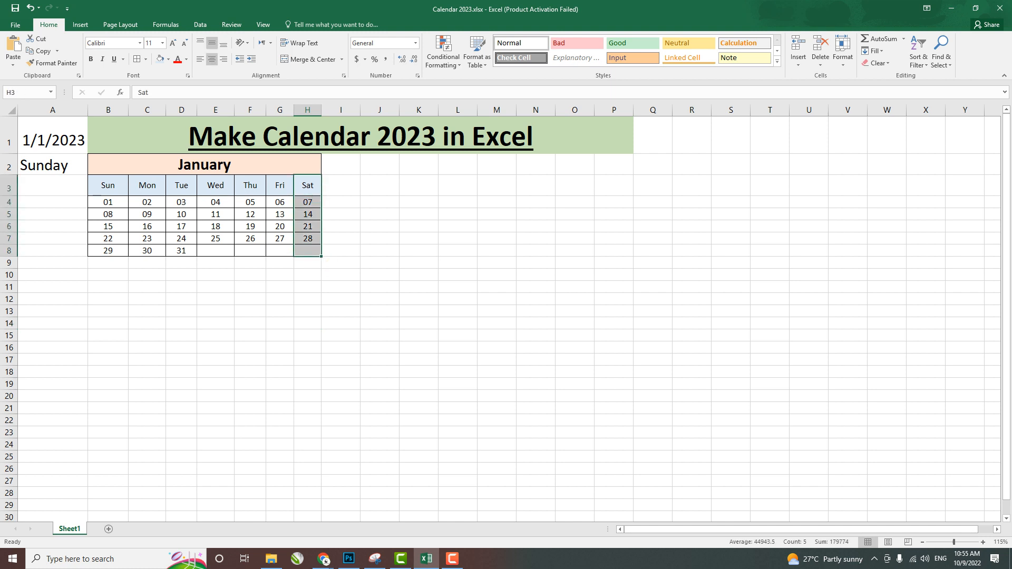
drag(108, 185, 108, 250)
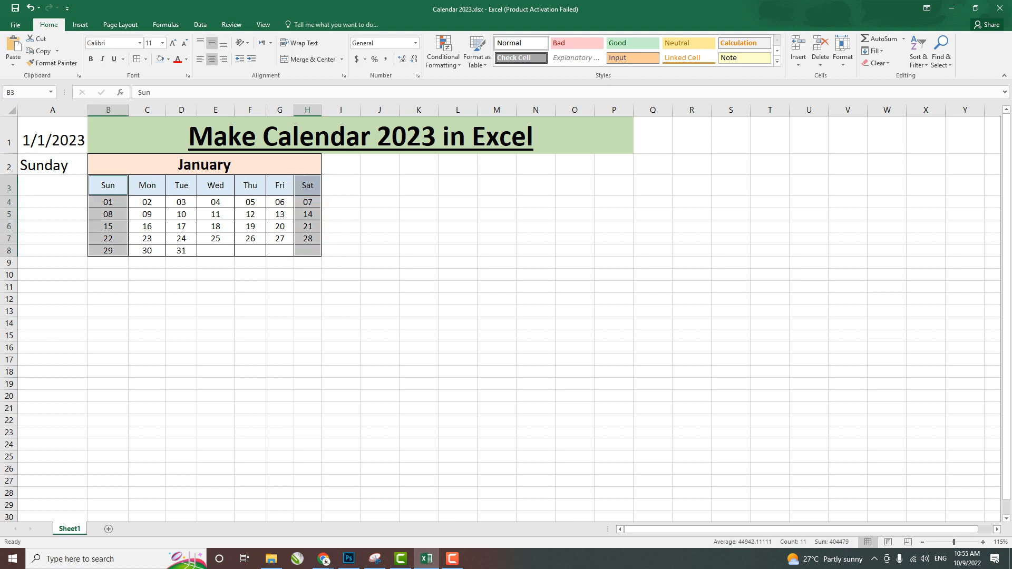
click(178, 59)
click(250, 311)
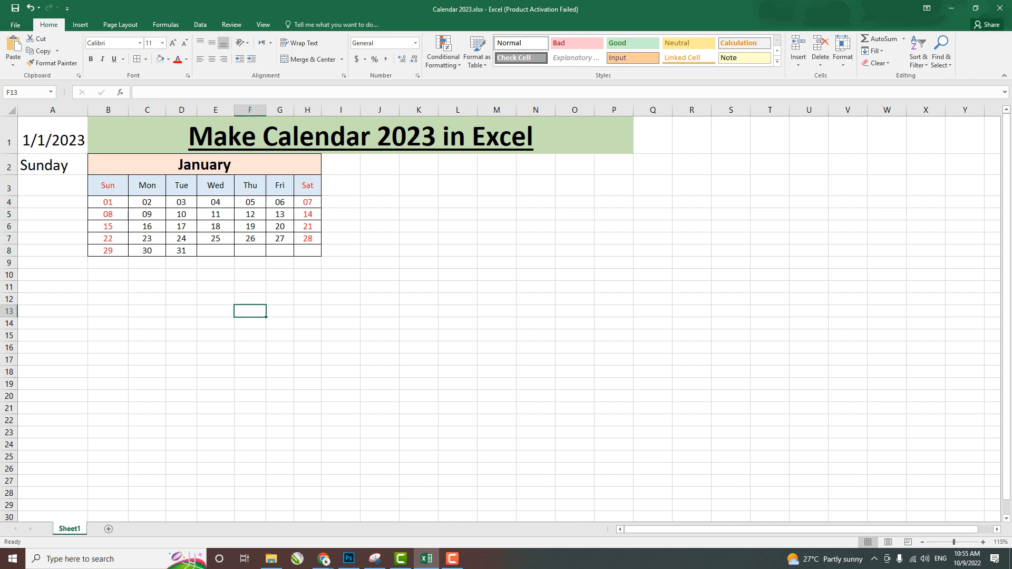
drag(204, 165, 535, 312)
click(458, 383)
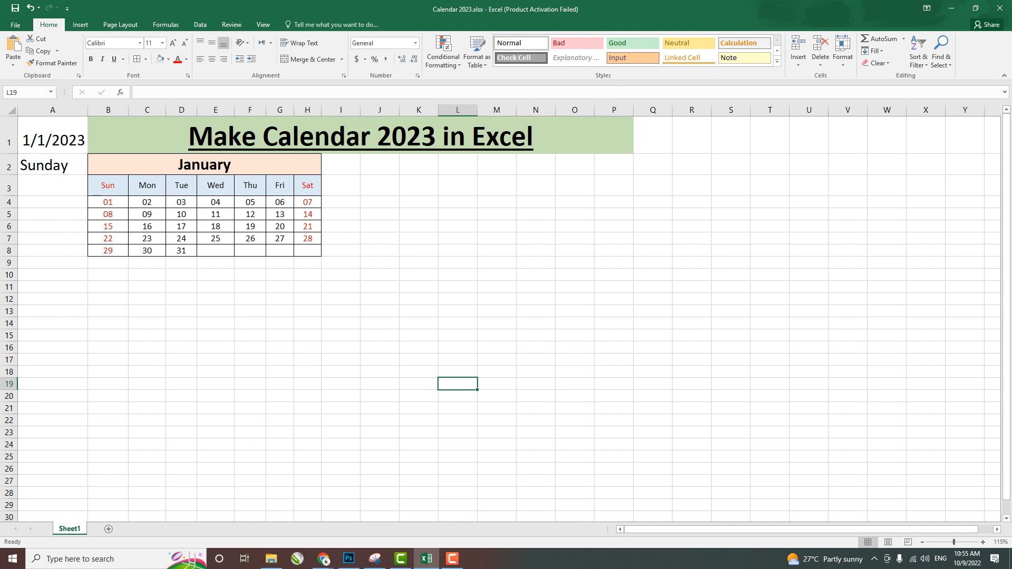
Step: Make the weekday headings in B3:H3 bold and set their font size to 15
click(204, 165)
drag(108, 185, 311, 187)
click(91, 59)
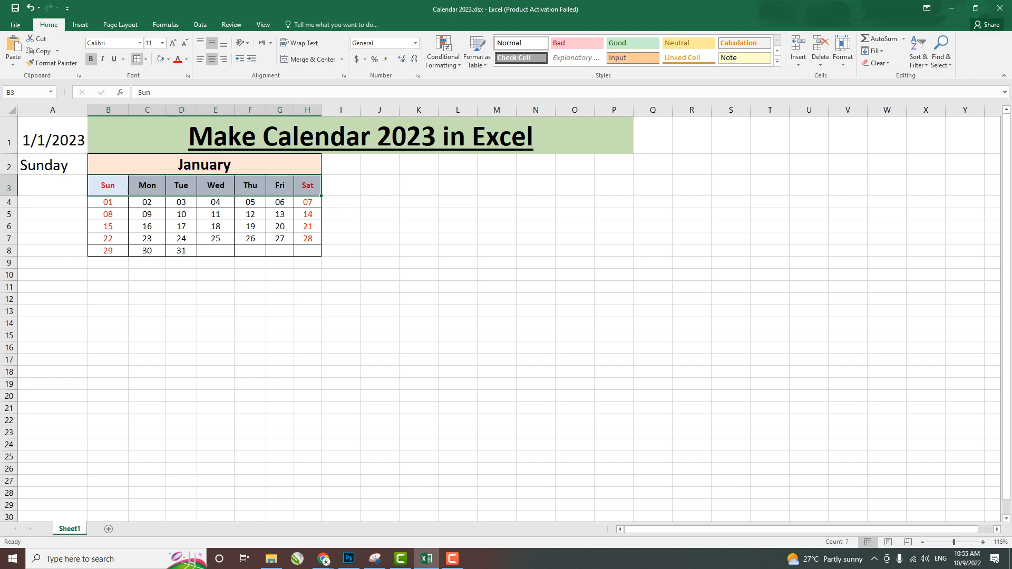
click(149, 43)
text(15)
key(Return)
Step: Set the font size of the January dates in B4:H8 to 13
drag(108, 202, 307, 251)
click(150, 43)
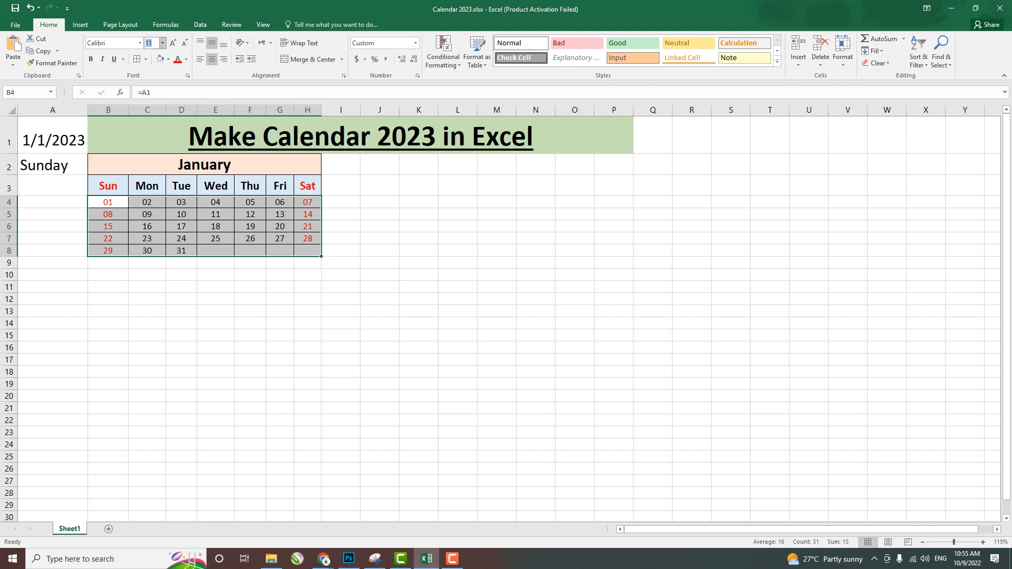
text(13)
key(Return)
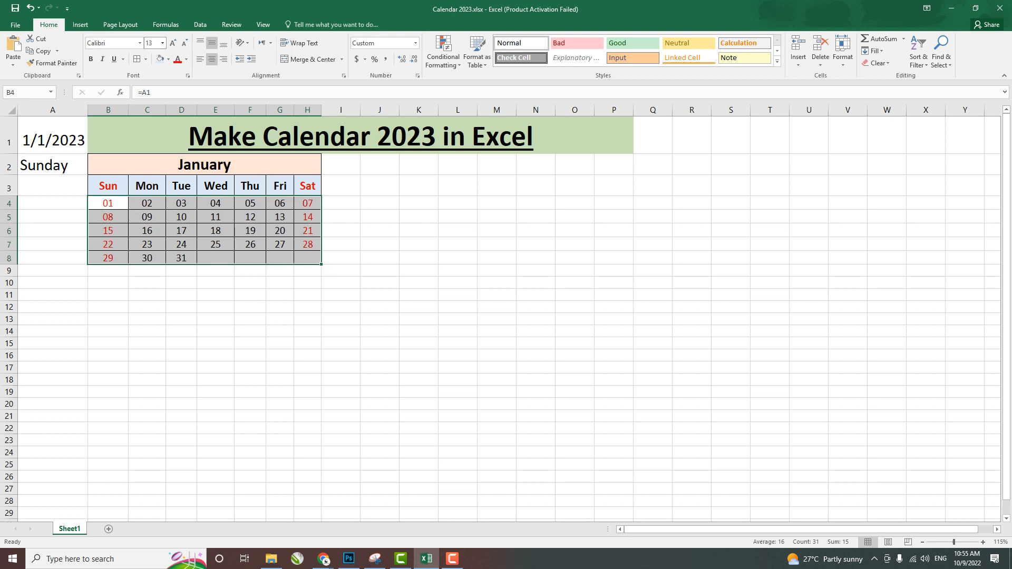
click(379, 307)
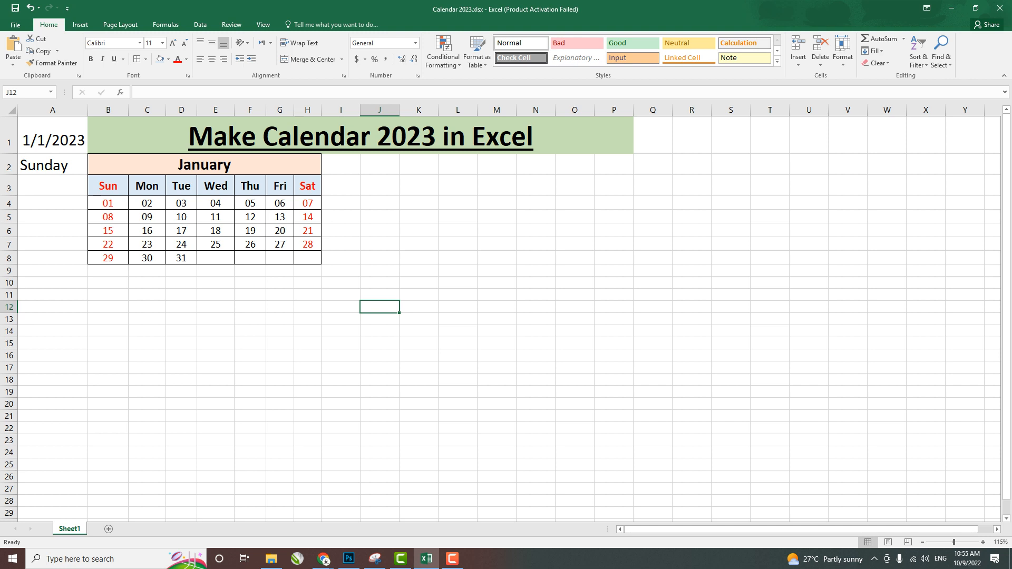
Step: Copy the whole January block B2:H8 and paste it with its top-left cell at J2
drag(108, 164, 308, 258)
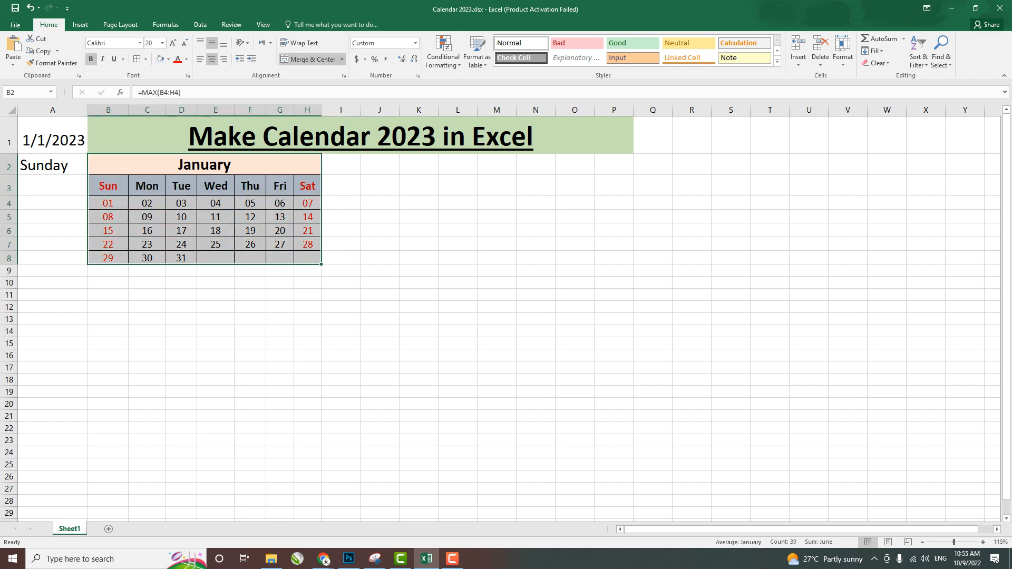
key(ctrl+c)
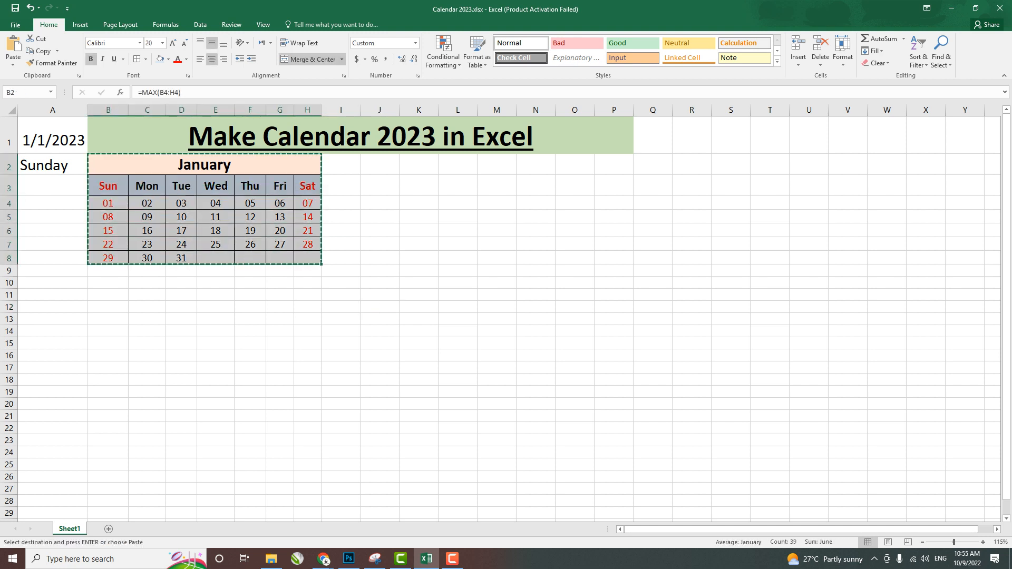
click(379, 164)
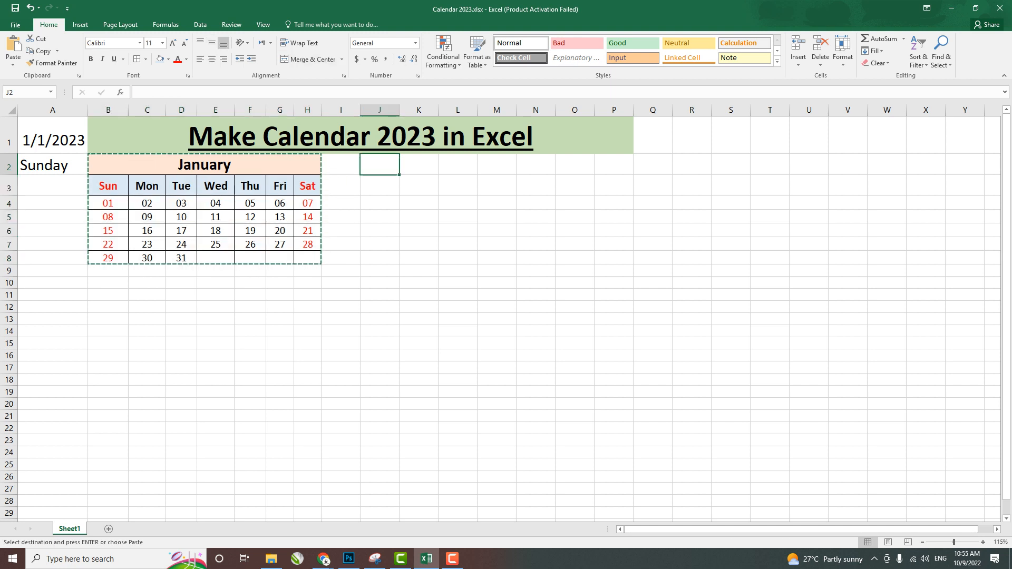
key(ctrl+v)
click(458, 295)
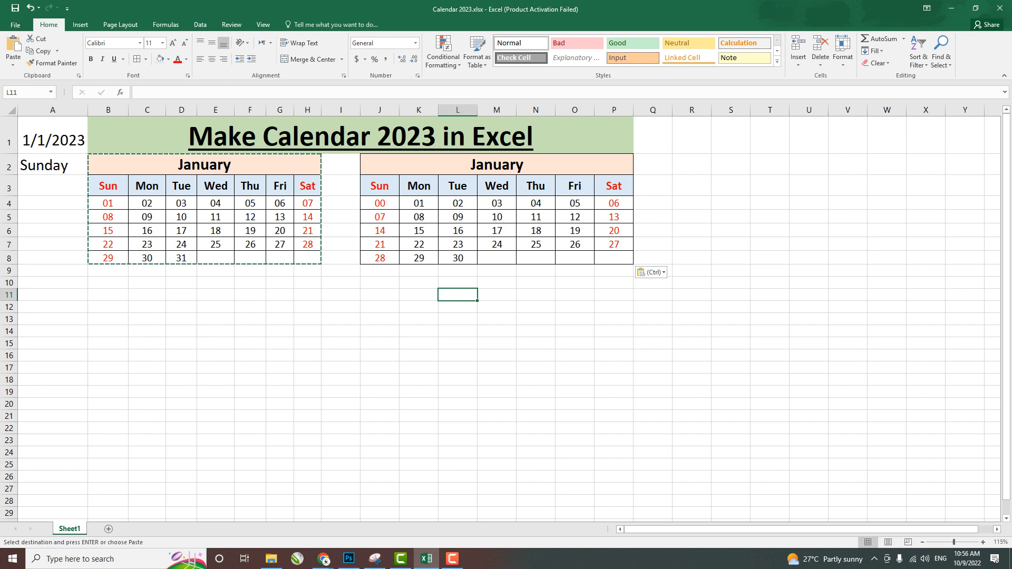
Step: Enter the formula =D8+1 in M4 so the second block starts the day after January 31
click(216, 258)
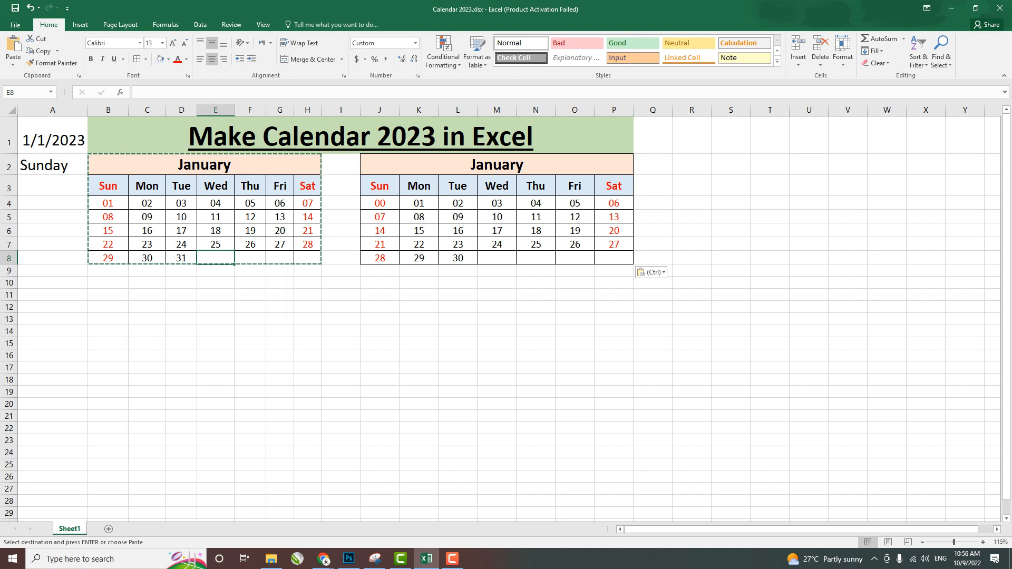
click(496, 203)
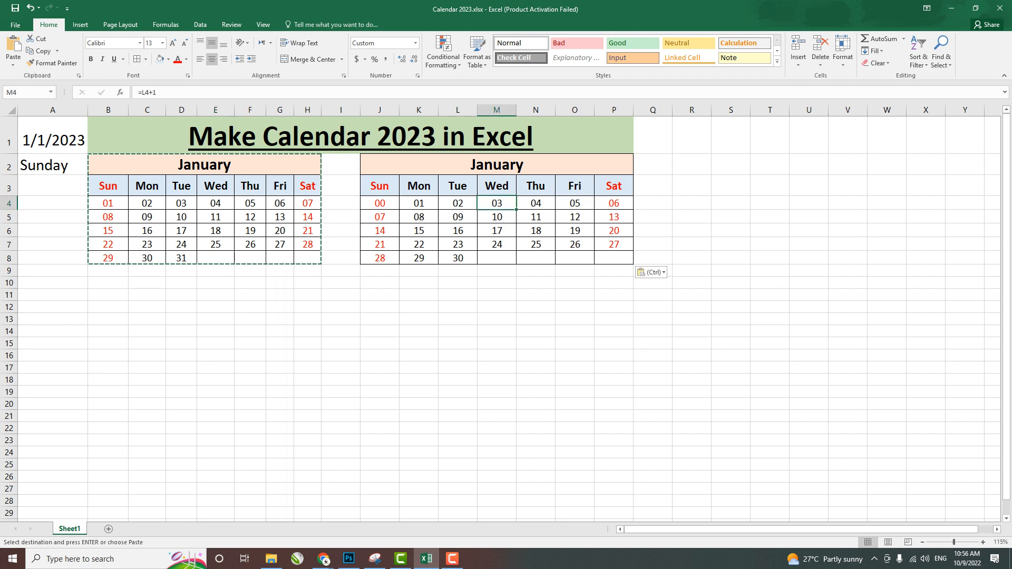
text(=)
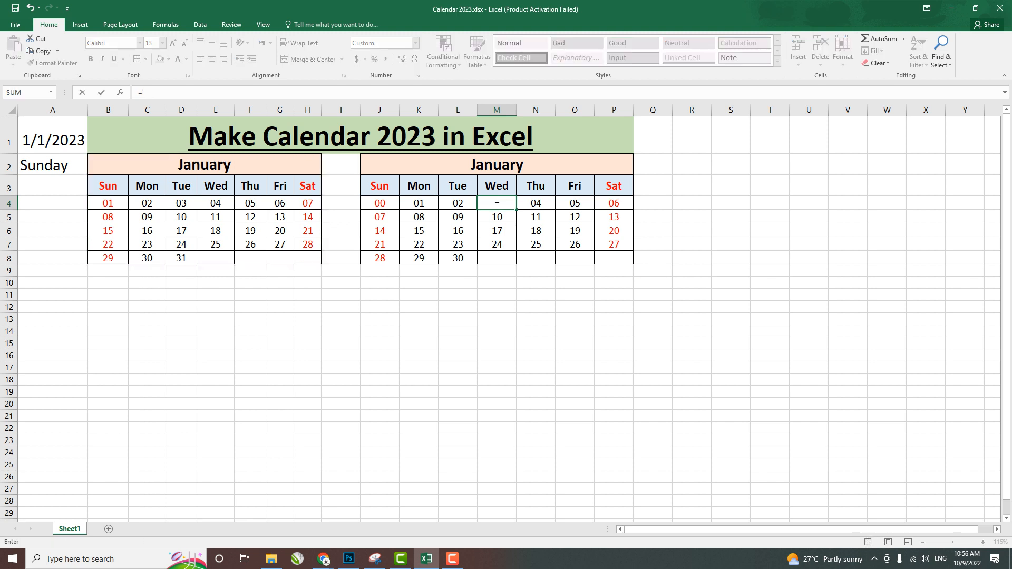
click(181, 258)
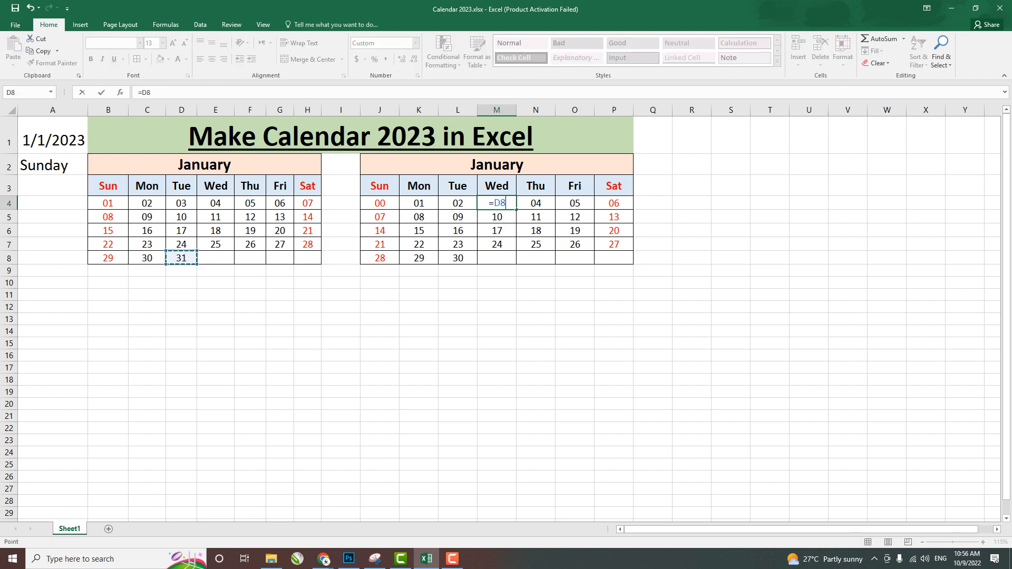
text(+1)
key(Return)
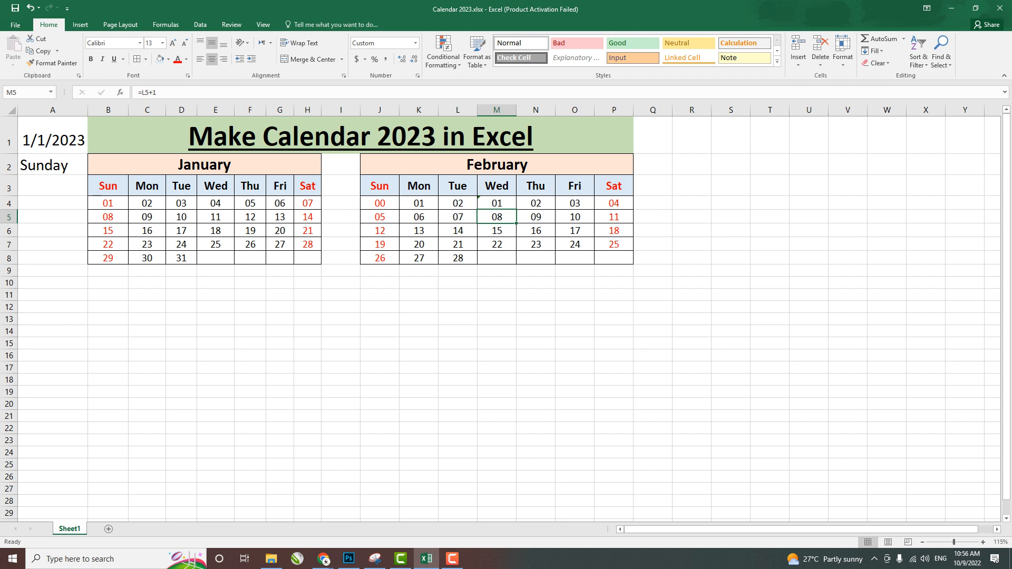
Step: Clear the leftover dates in J4:L4 before February 1
drag(458, 203, 379, 203)
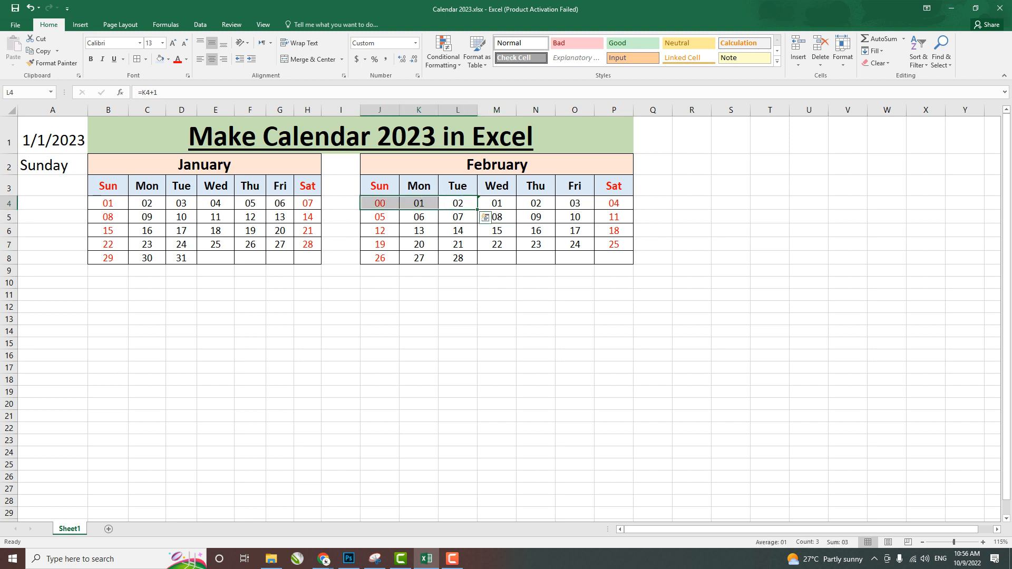
key(Delete)
key(Right)
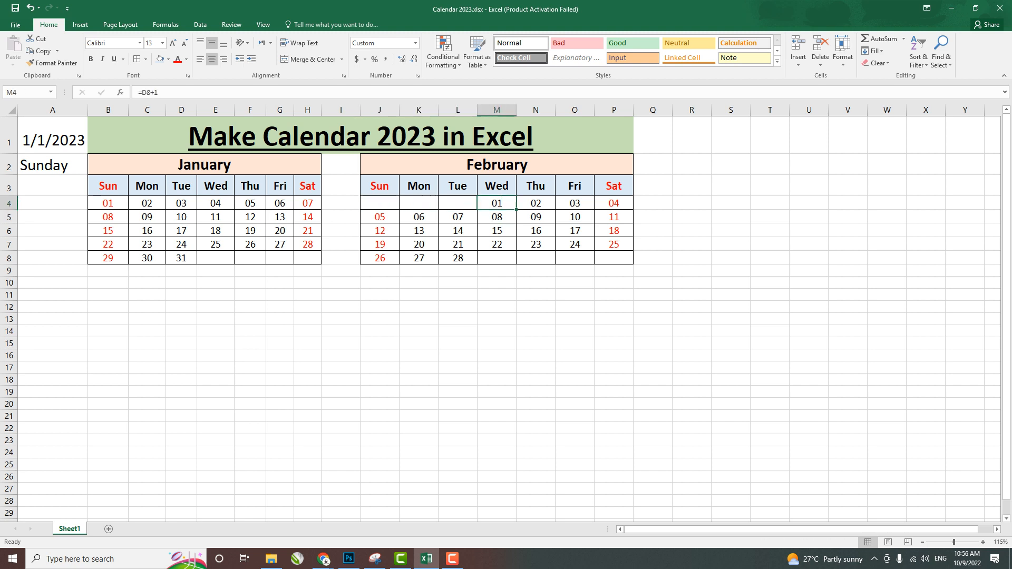
key(Right)
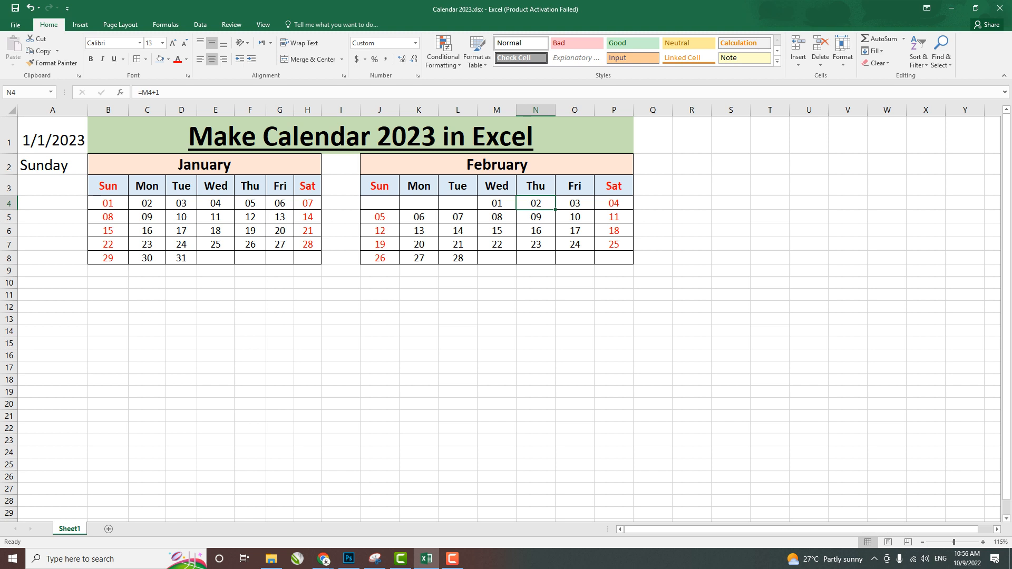
Step: Fill the formula in L8 across to P8 and clear the dates in M8:P8 that fall after February's end
click(458, 258)
drag(478, 264, 630, 262)
click(496, 258)
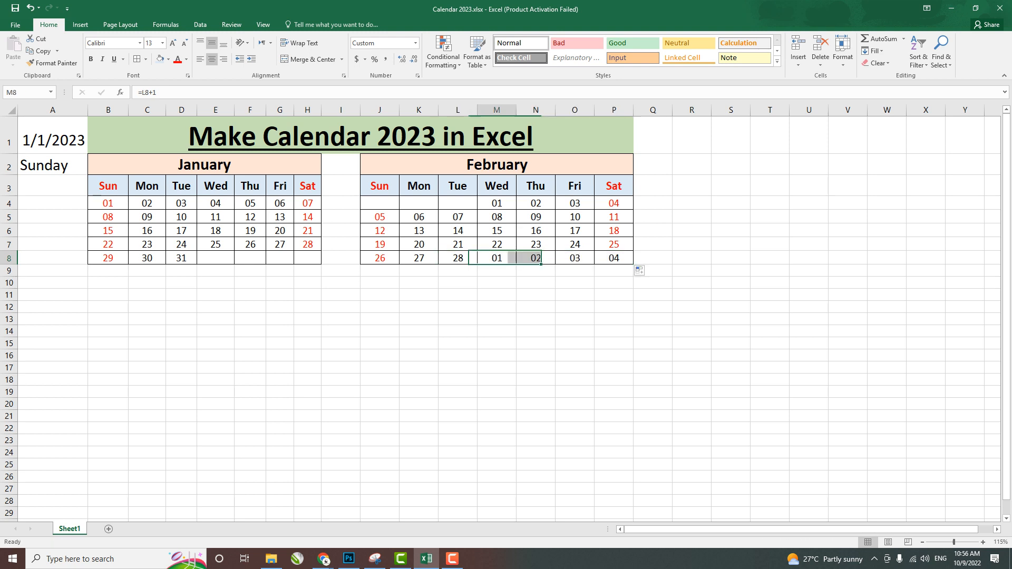
drag(497, 258, 614, 258)
key(Delete)
click(575, 331)
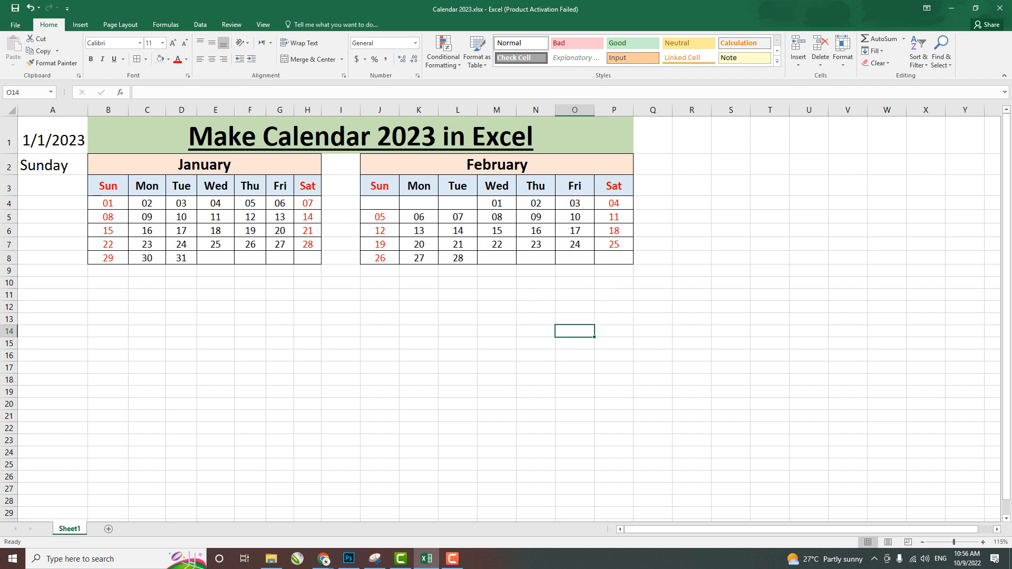
Step: Copy the January and February blocks B2:P8 and paste them at B10 and again at B18
mouse_move(194, 165)
mouse_down()
mouse_move(579, 174)
mouse_move(614, 258)
mouse_up()
key(ctrl+c)
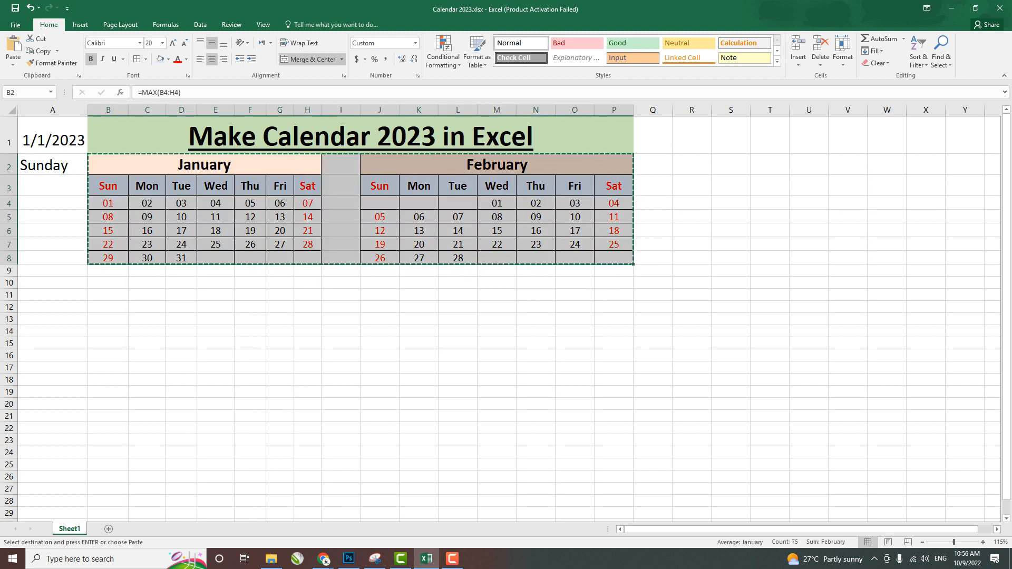
click(108, 283)
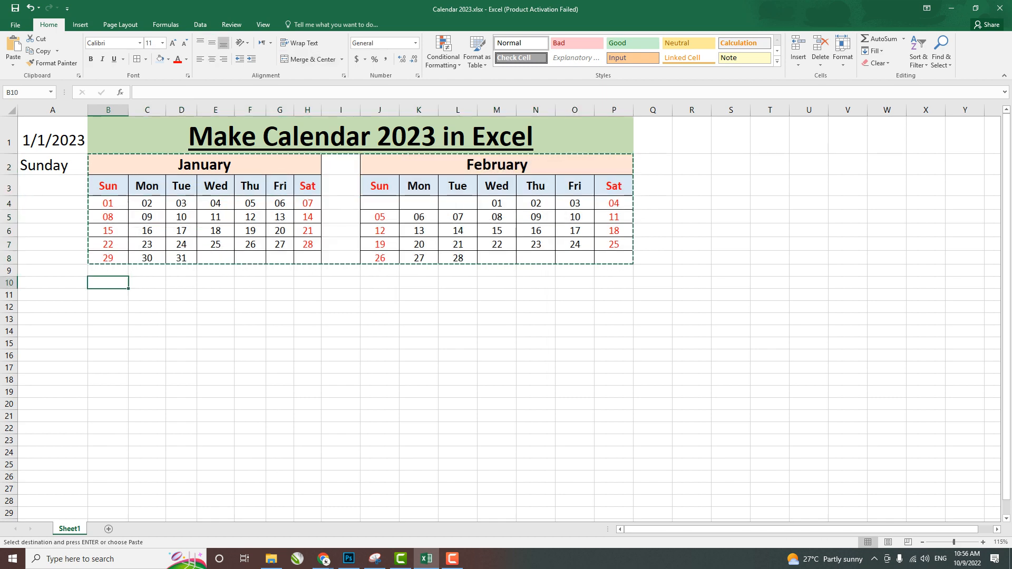
key(ctrl+v)
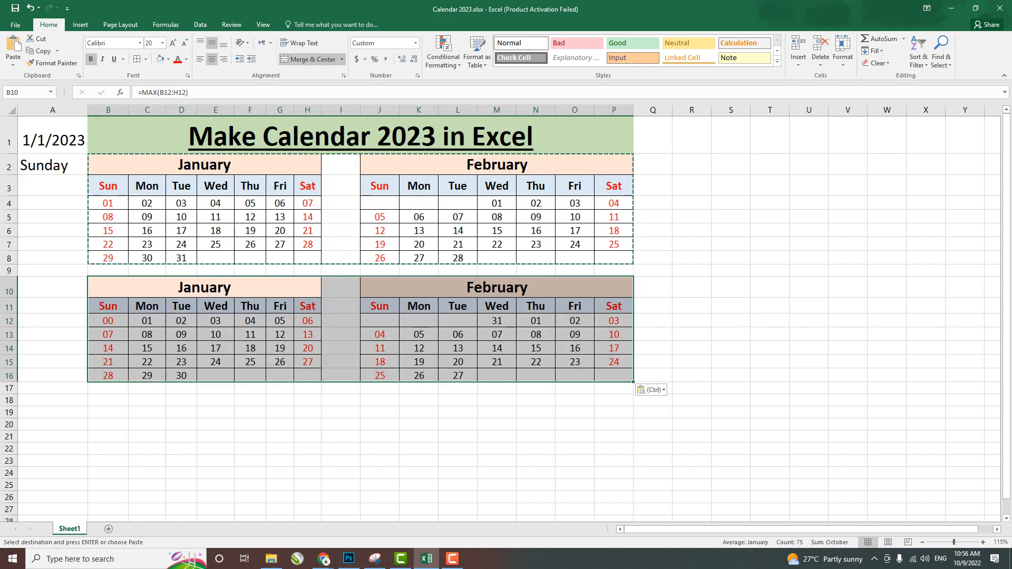
click(108, 400)
key(ctrl+v)
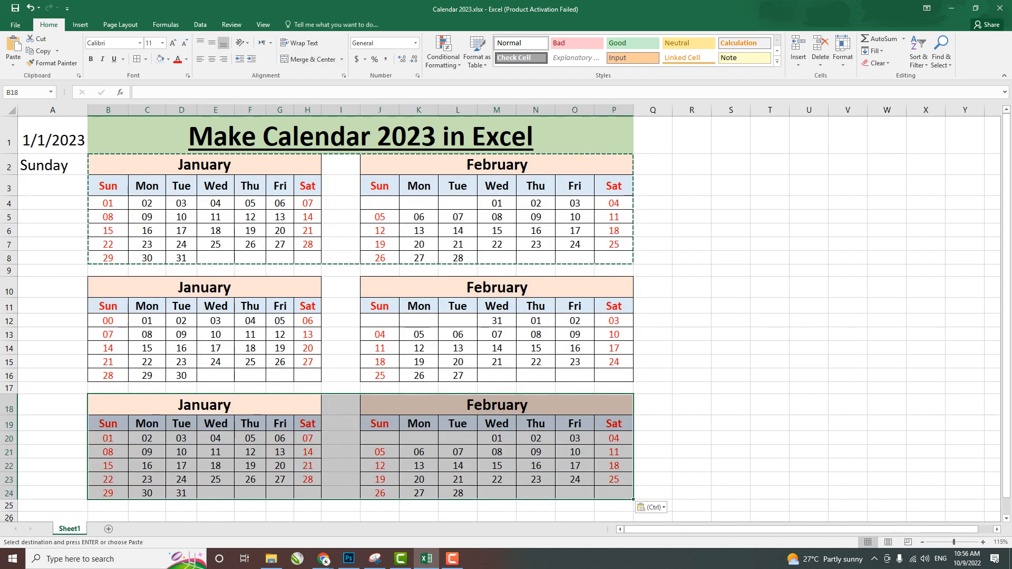
key(Escape)
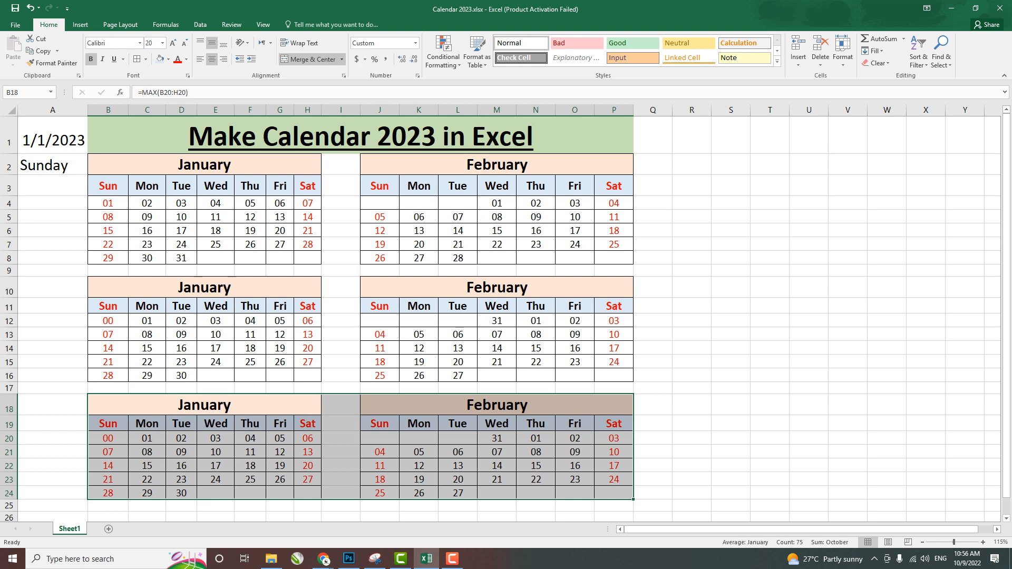
Step: Enter the formula =L8+1 in E12 so the third block continues from the last day of February
click(497, 257)
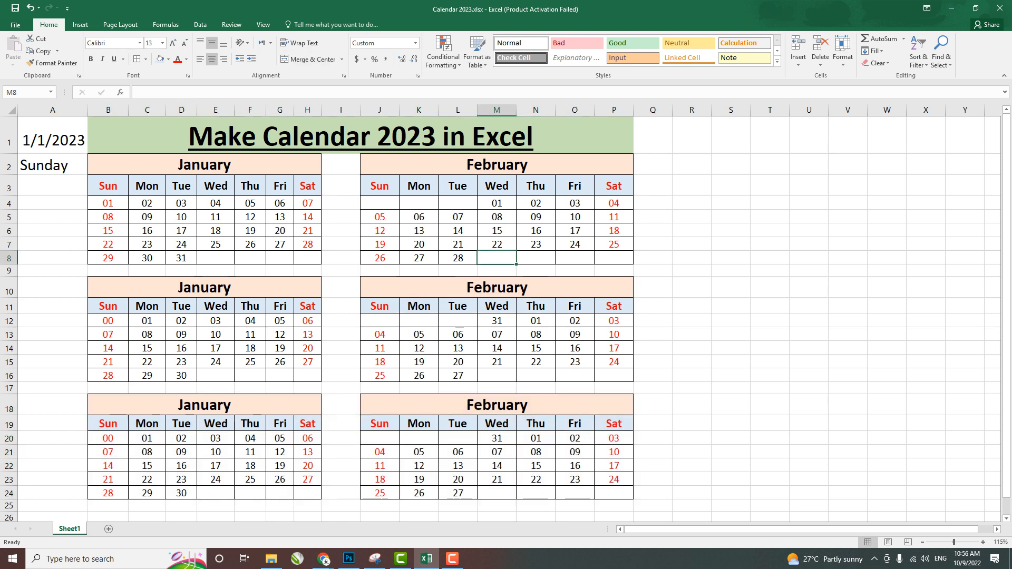
click(215, 321)
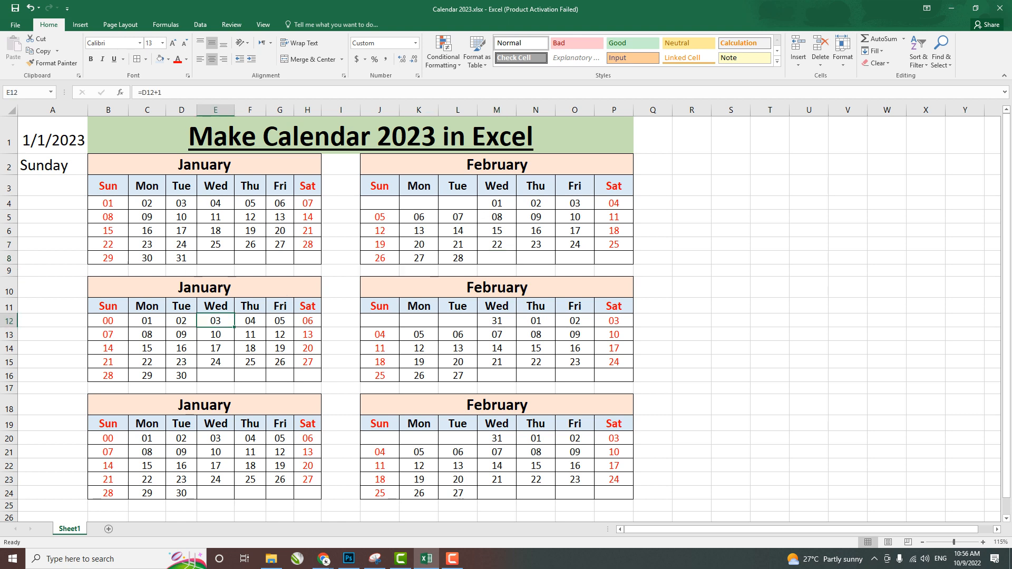
text(=)
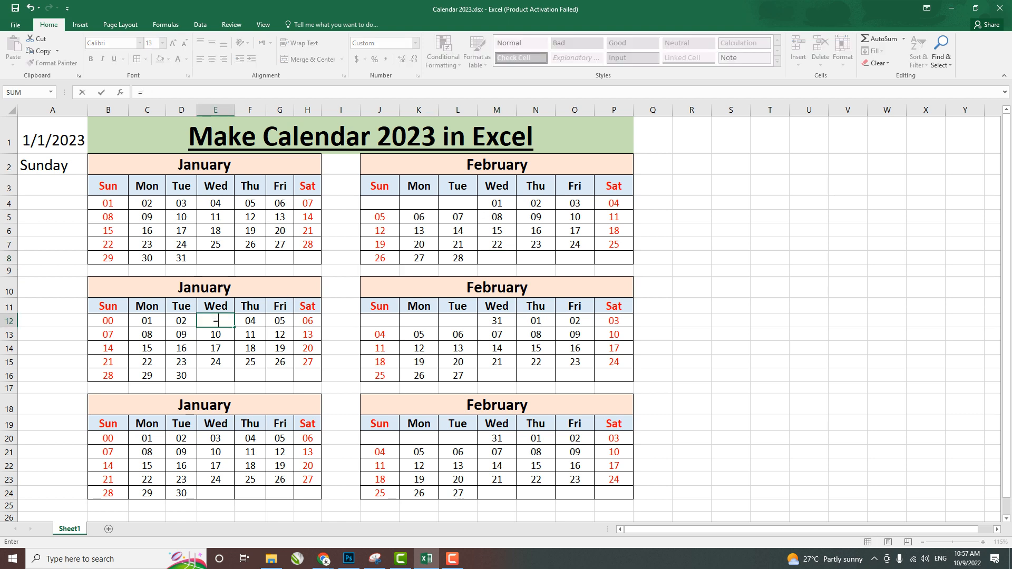
click(457, 258)
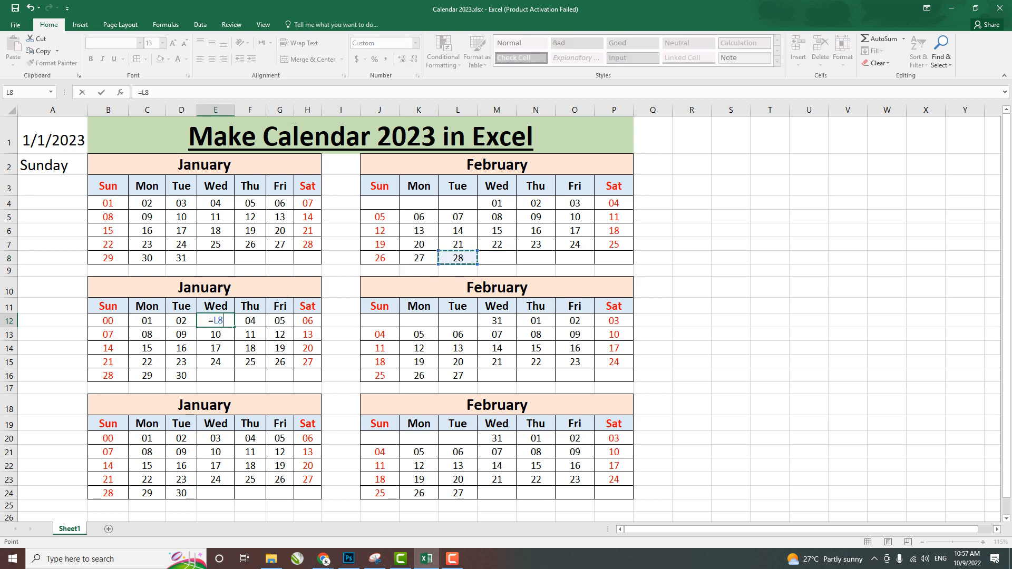
text(+1)
key(Return)
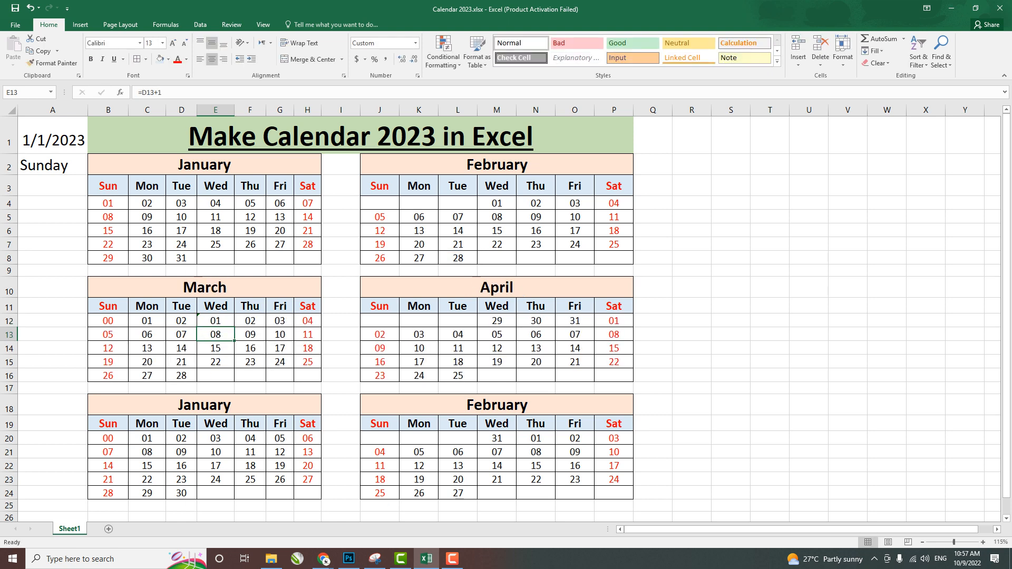
Step: Clear the leftover dates in B12:D12 before March 1
drag(182, 320, 108, 320)
key(Delete)
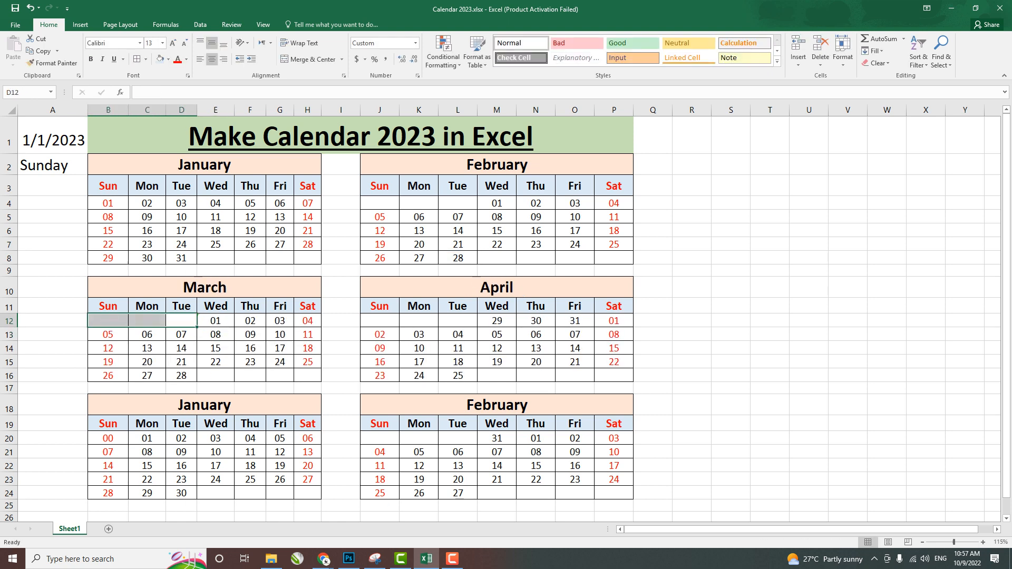
click(215, 321)
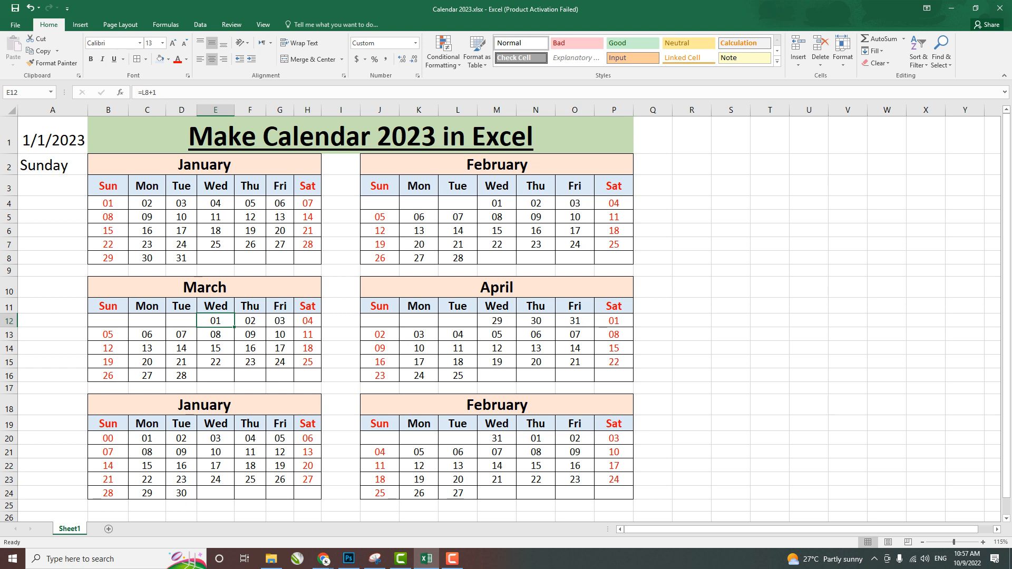
Step: Fill the formula in D16 across to H16 and clear the April date in H16
click(181, 376)
drag(197, 382, 315, 380)
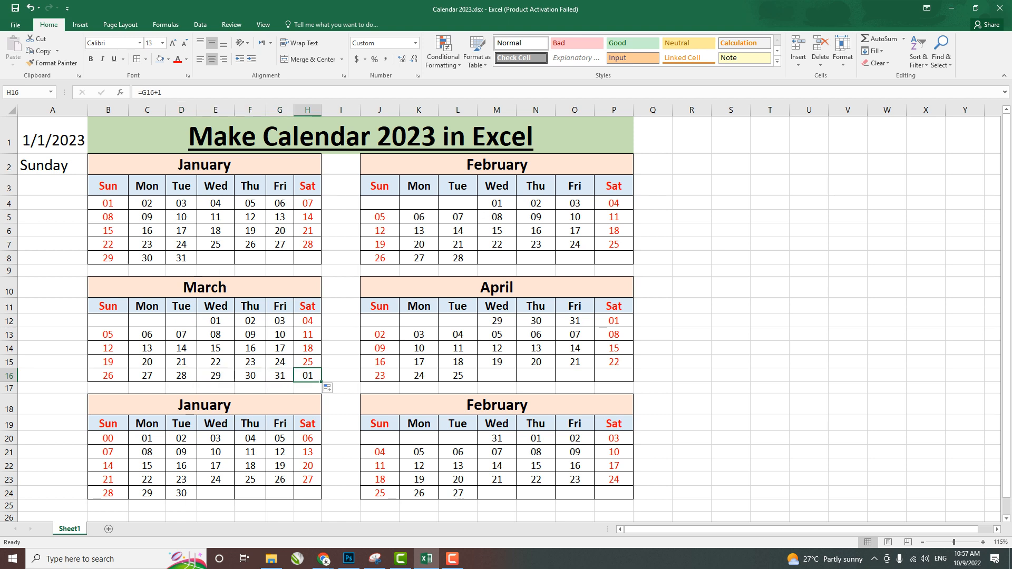
key(Delete)
Step: Clear the dates in M12:O12 that precede April 1 in the fourth block
click(614, 321)
drag(574, 321, 497, 321)
key(Delete)
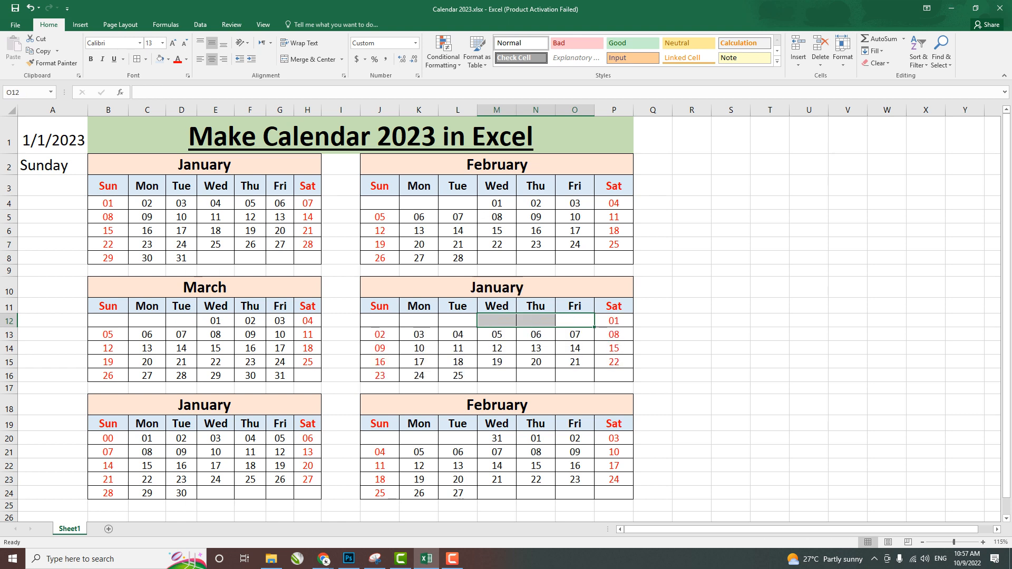
Step: Enter the formula =G16+1 in P12 so the fourth block continues from March 31
click(613, 321)
text(=)
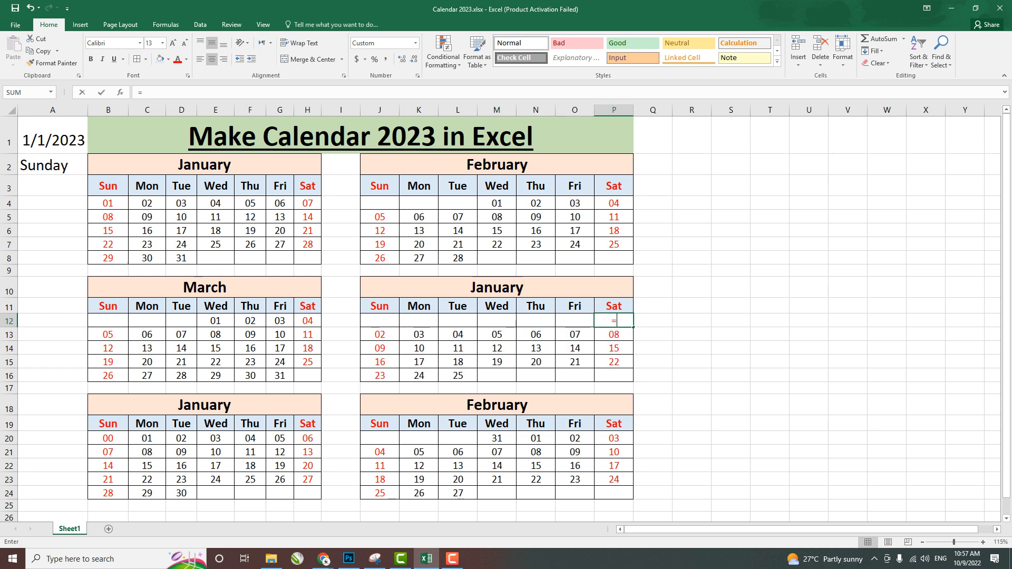
click(280, 375)
text(+1)
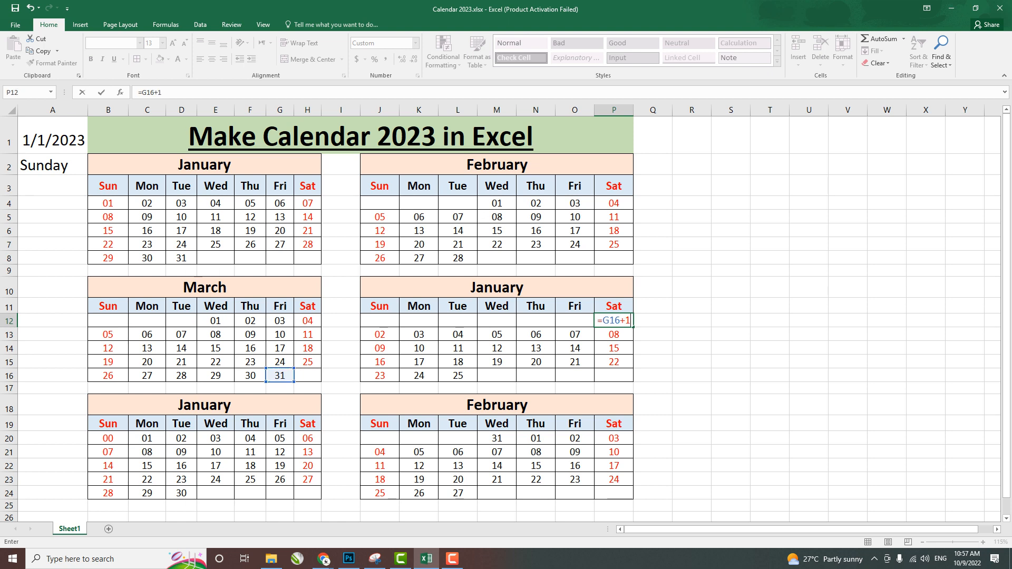
key(Return)
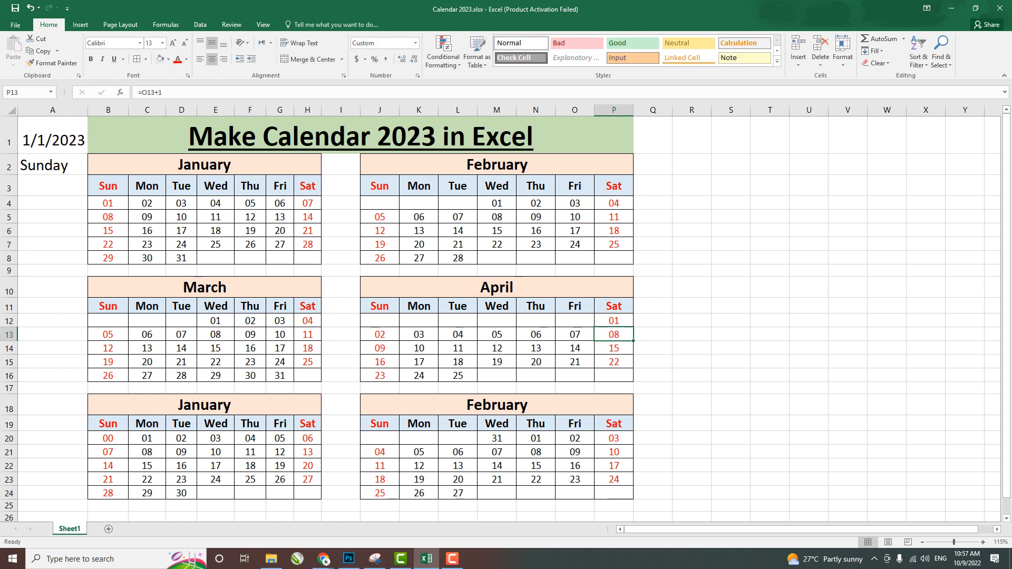
Step: Complete April by filling L16 across to P16 and J16:K16 down into row 17, leaving K17 cleared
click(457, 375)
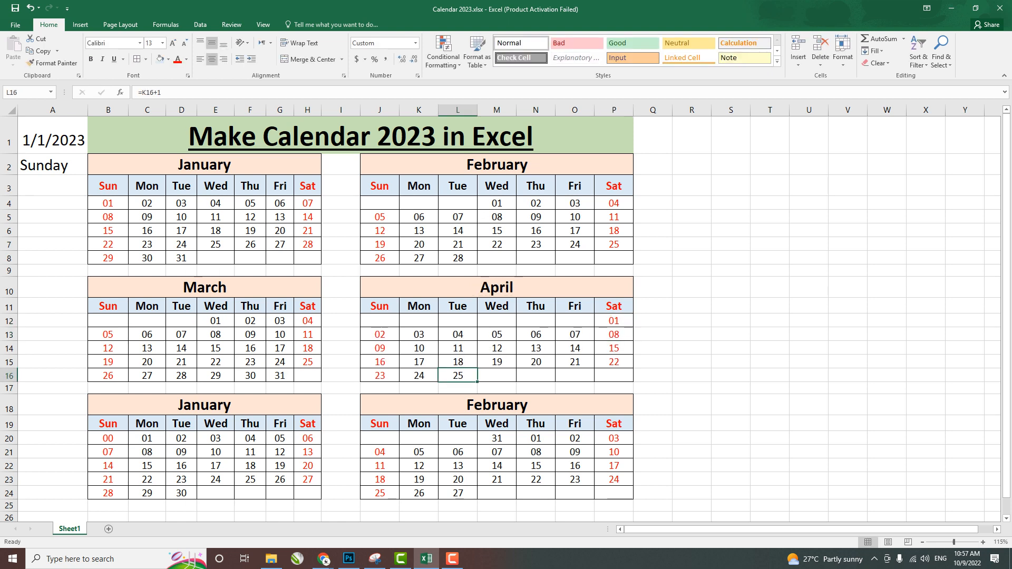
drag(477, 382, 630, 379)
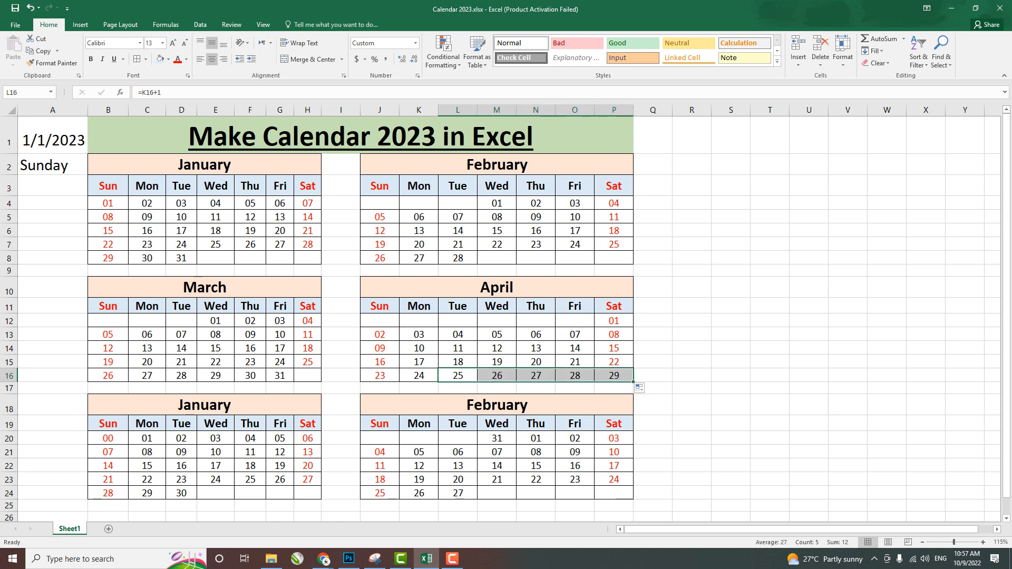
drag(381, 376, 438, 395)
click(419, 389)
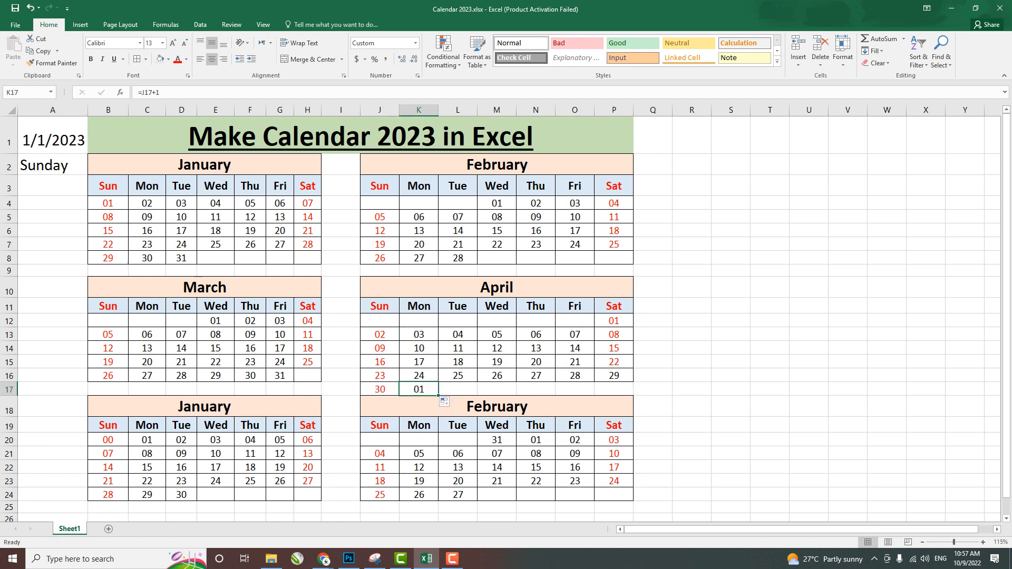
key(Delete)
Step: Clear B20 in the fifth month block and enter the formula =J17+1 in C20 to continue from April 30
click(147, 440)
click(108, 440)
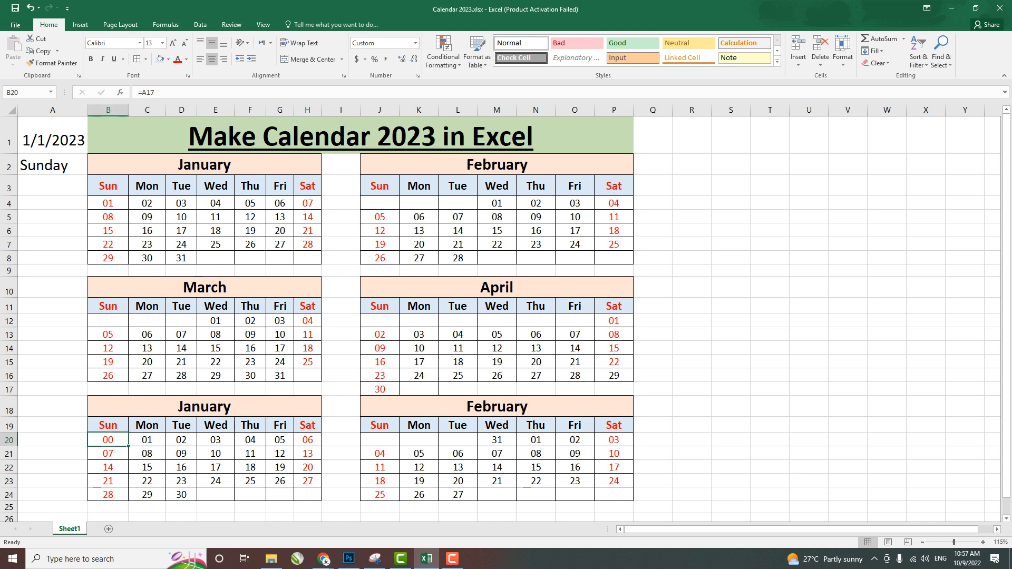
key(Delete)
click(147, 440)
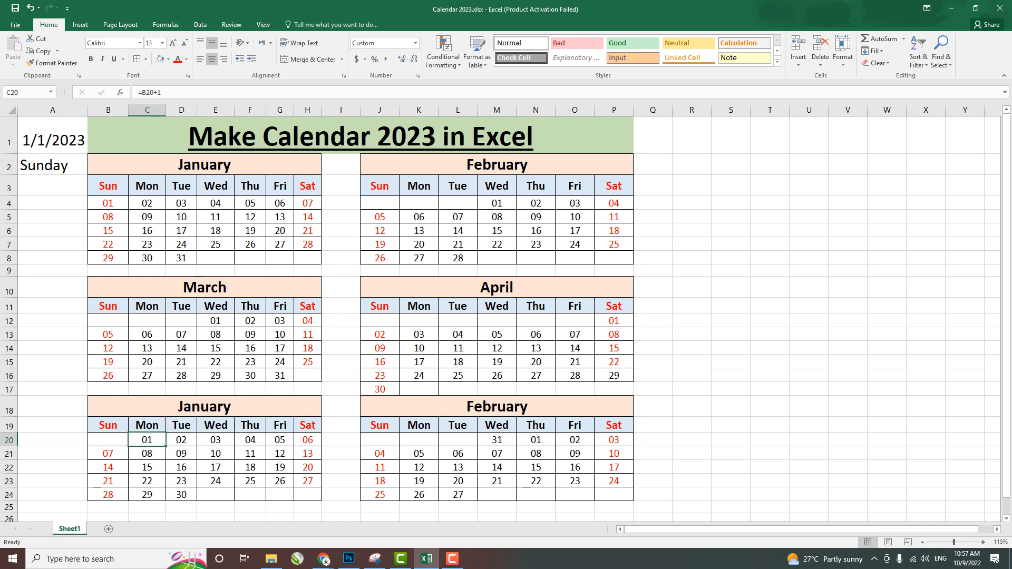
text(=)
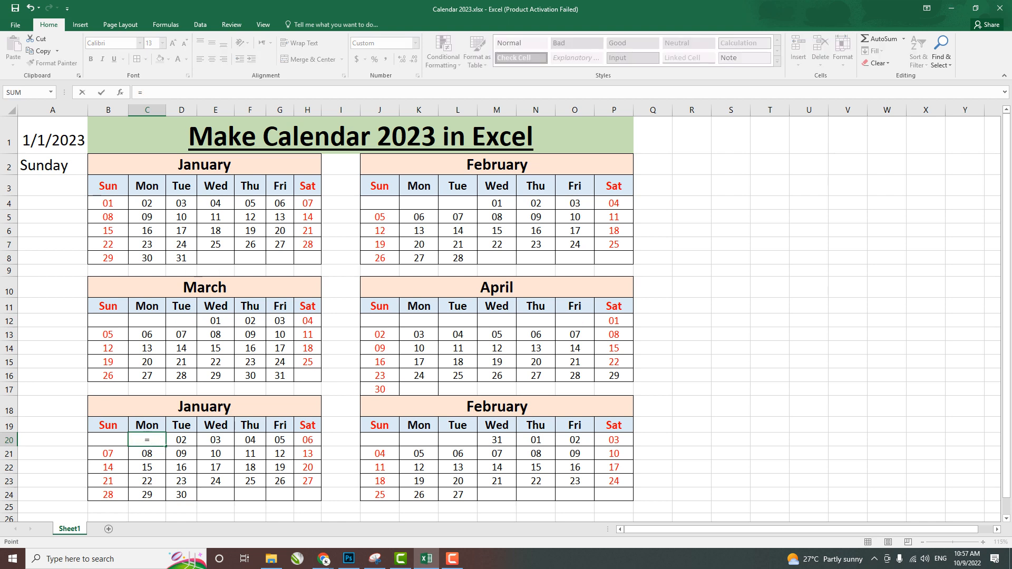
click(380, 389)
text(+1)
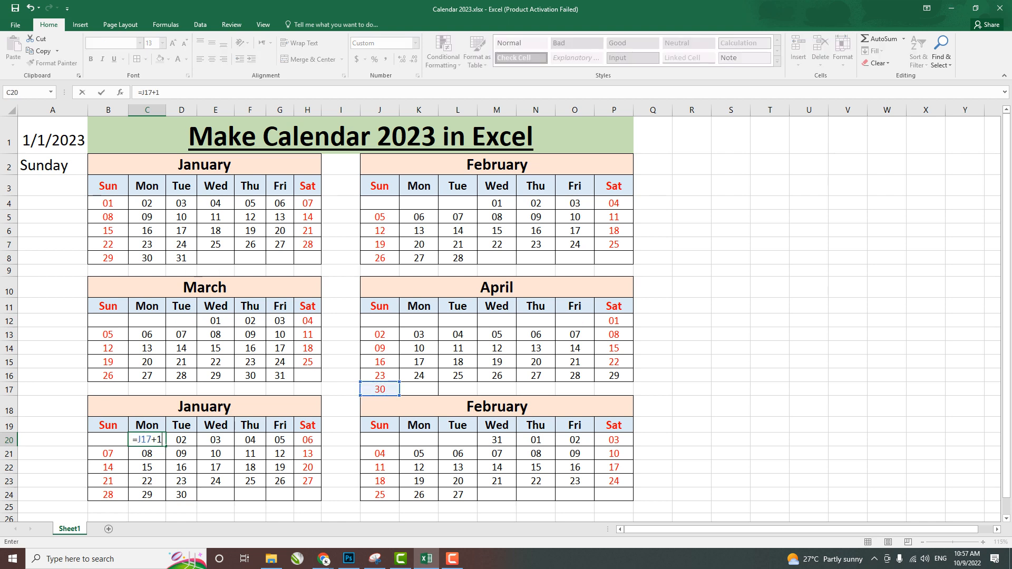
key(Return)
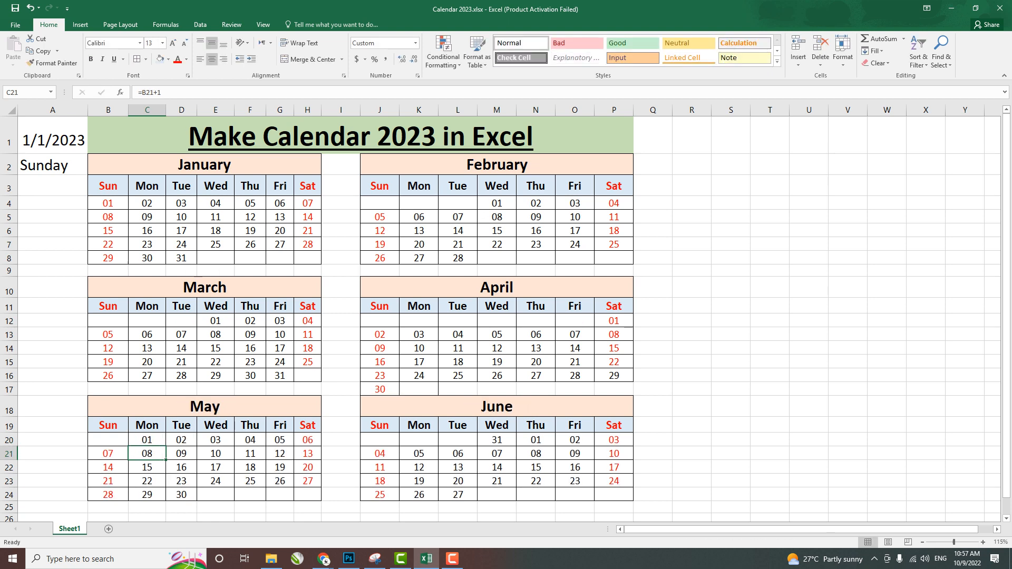
Step: Fill May's last-row formula from D24 across to F24 and clear the June date in F24
click(181, 495)
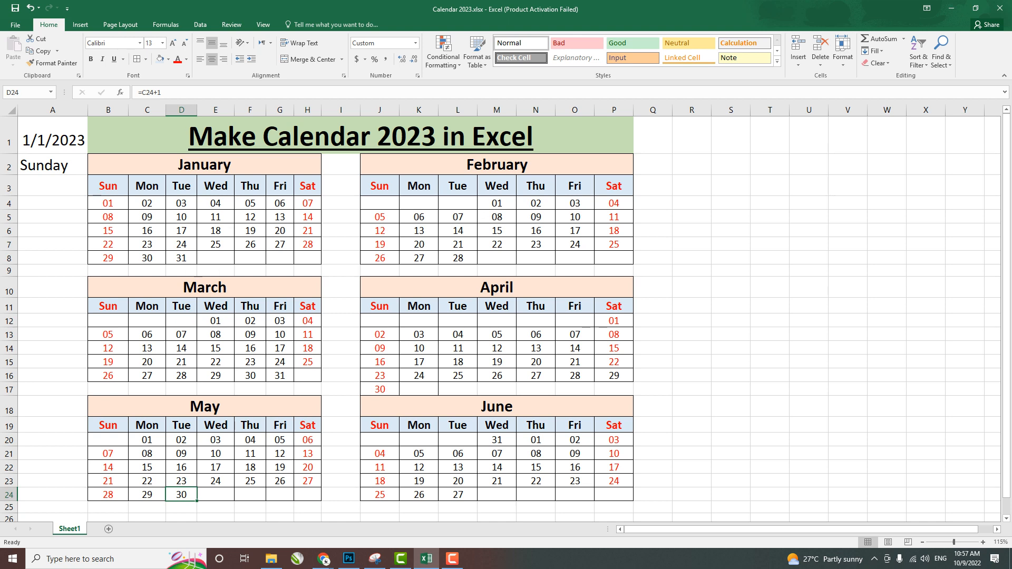
drag(197, 501, 256, 497)
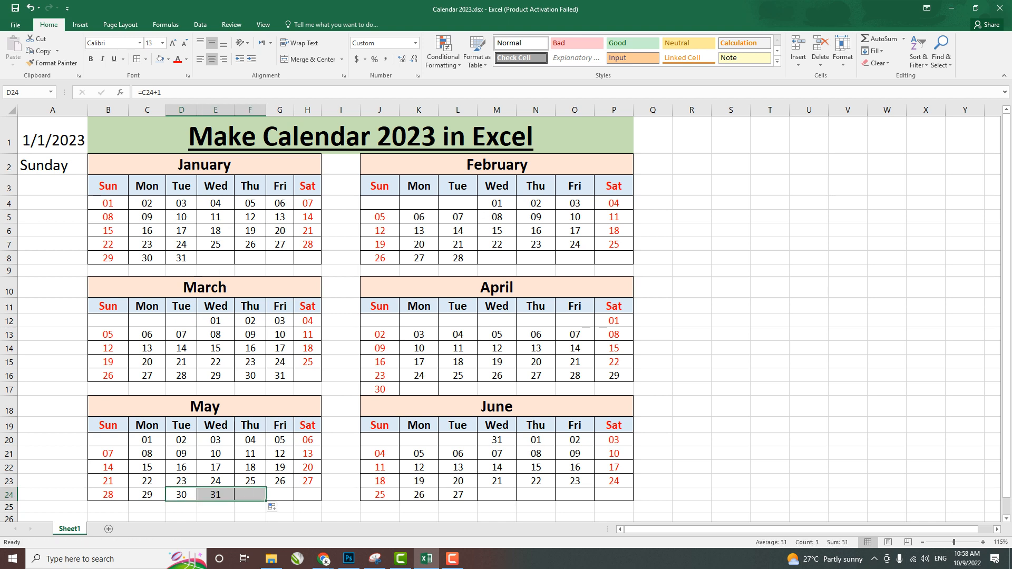
click(250, 494)
key(Delete)
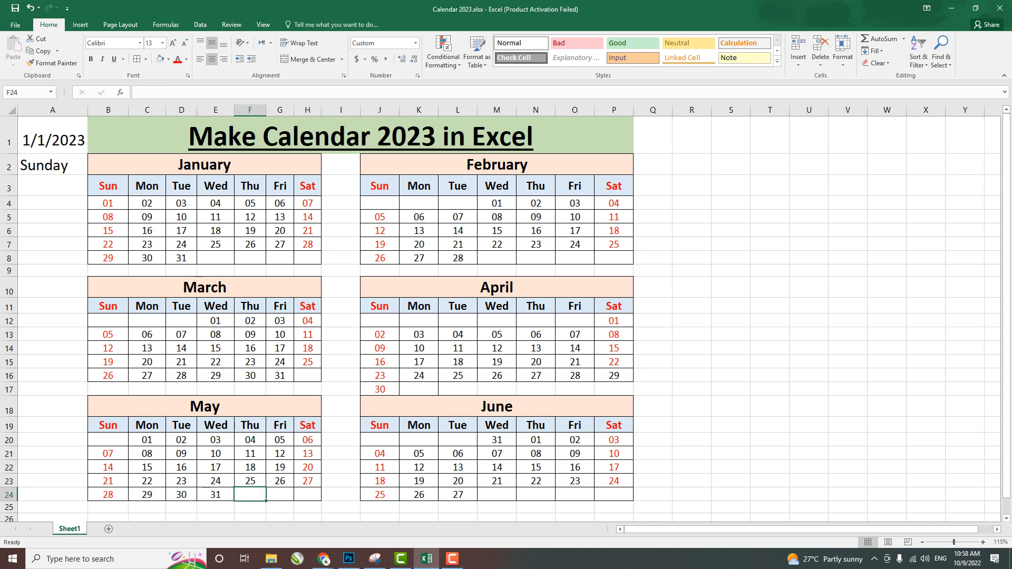
Step: Enter the formula =E24+1 in L20 so the June block continues from May 31
click(458, 440)
text(=)
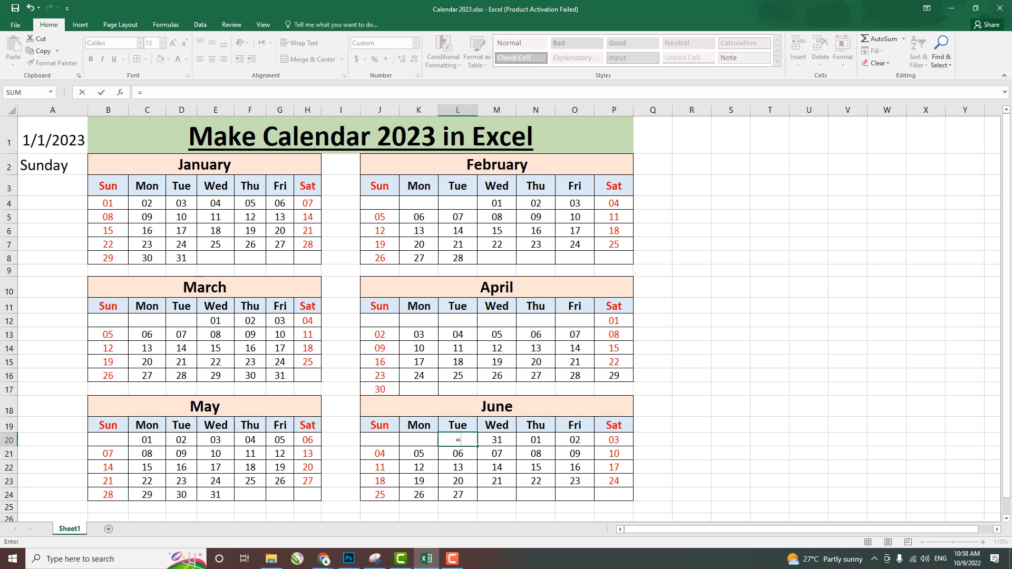
click(214, 494)
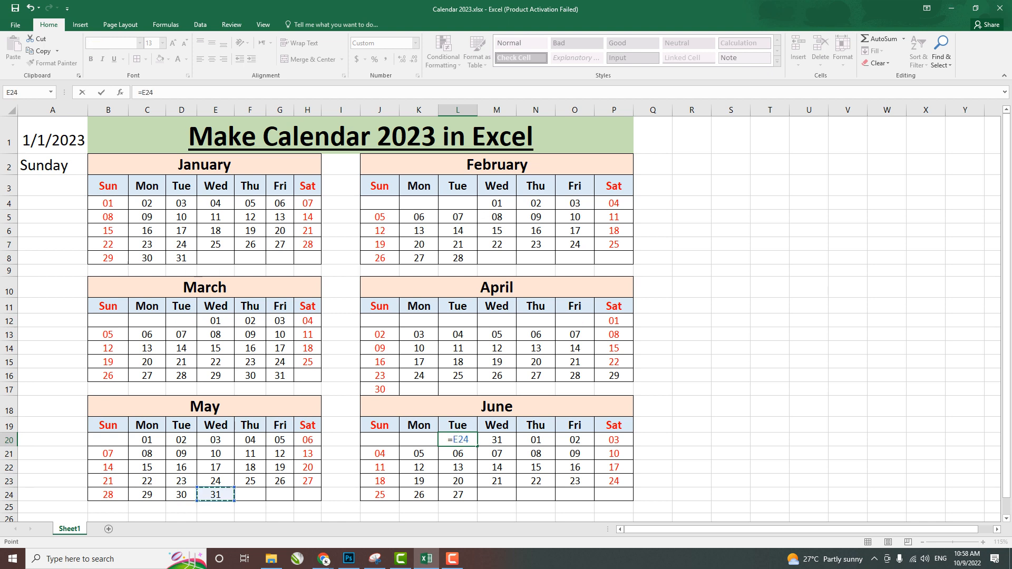
text(+1)
key(Return)
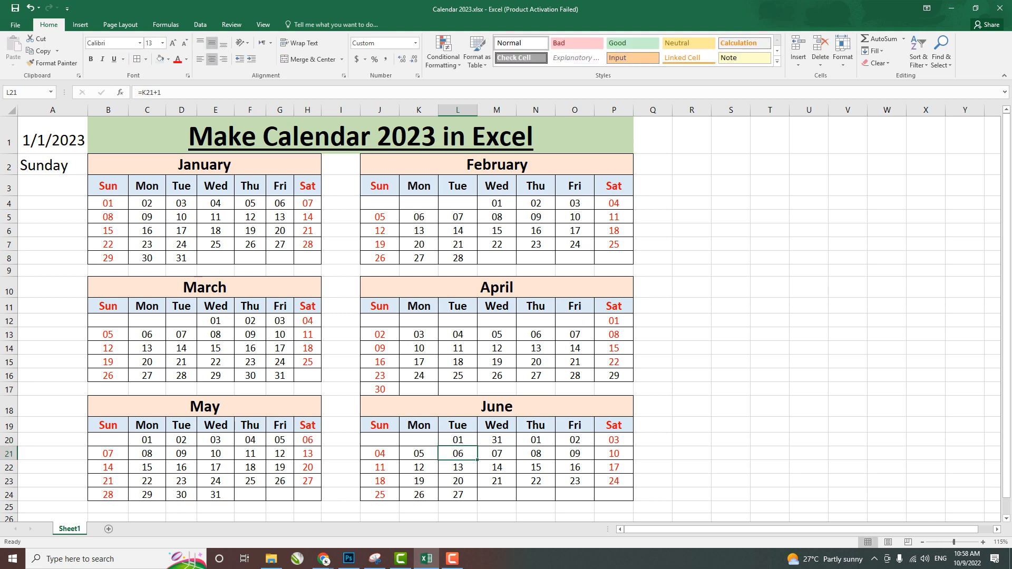
Step: Replace the June entry in M20 with the formula =L20+1
click(497, 440)
text(=)
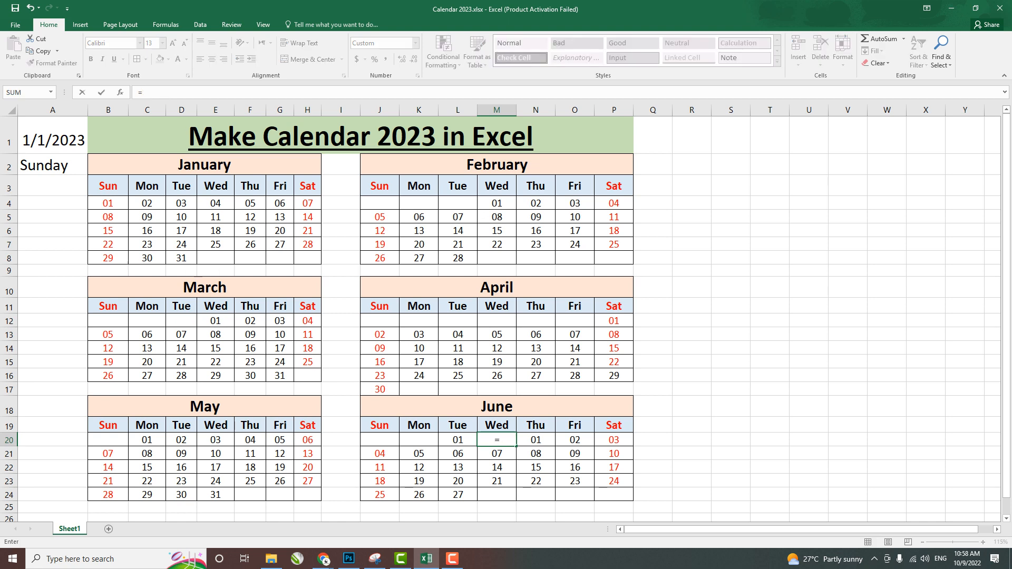
click(457, 439)
text(+1)
key(Return)
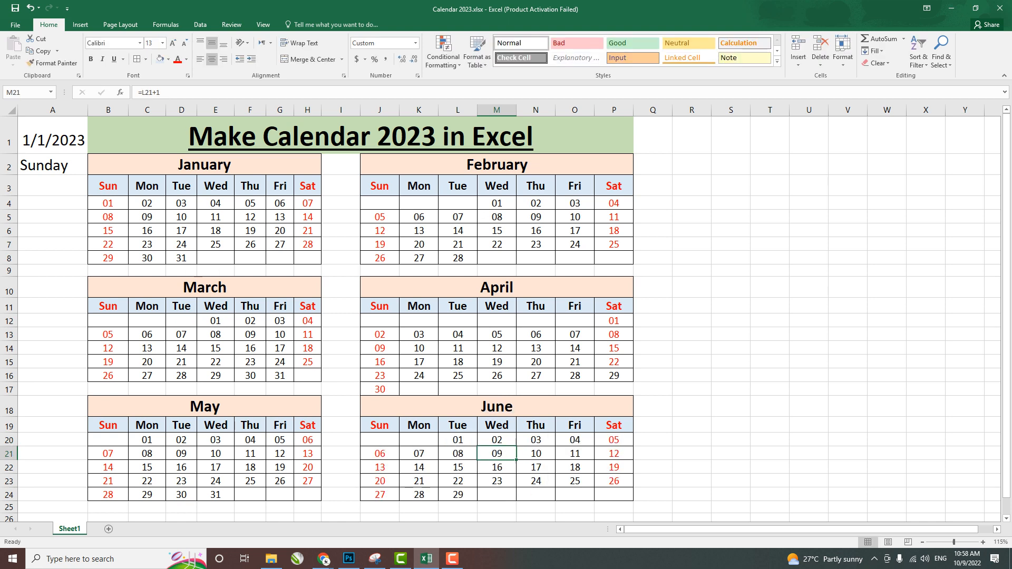
Step: Fill June's last-row formula from L24 across to P24 and clear the July dates in N24:P24
click(458, 495)
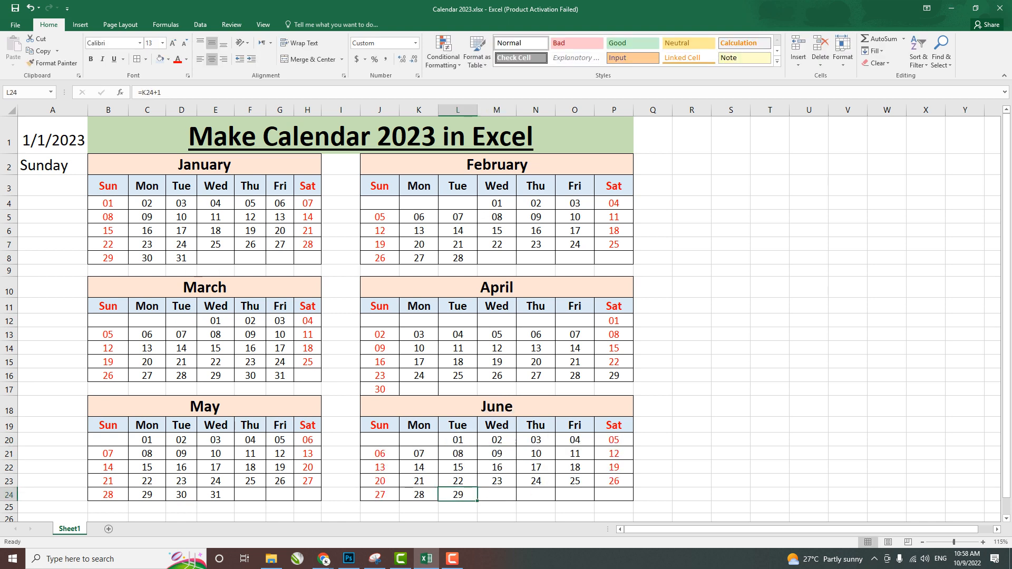
drag(477, 501, 614, 498)
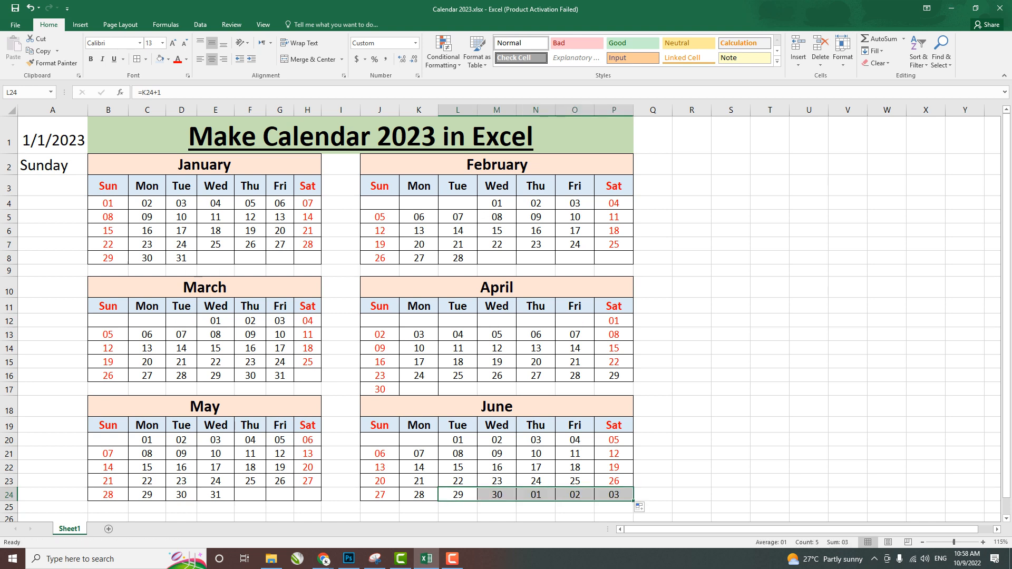
drag(535, 494, 613, 494)
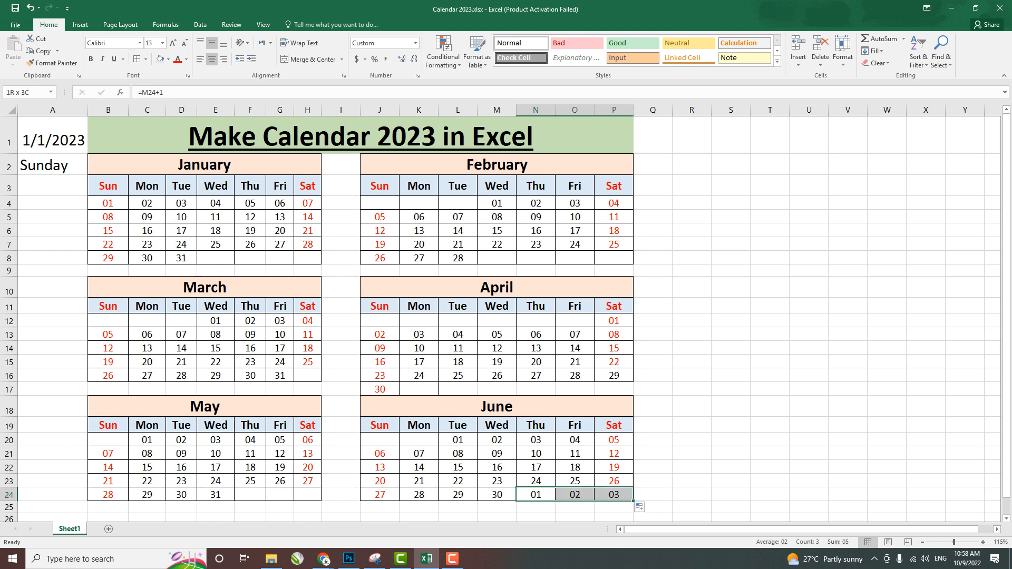
key(Delete)
Step: Copy the January to June blocks in B2:P24 and paste them below, starting at B26
scroll(501, 316, down, 3)
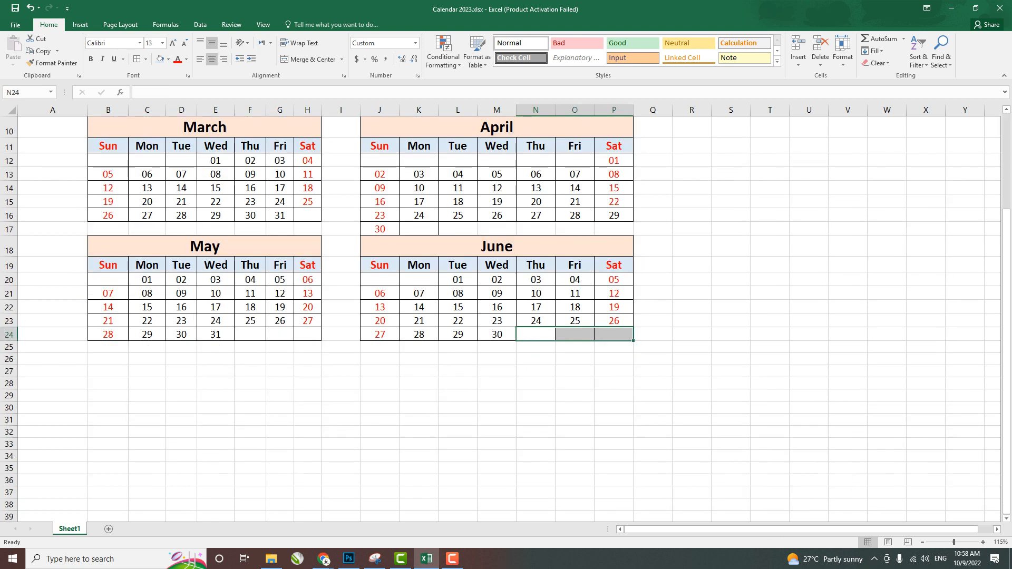
scroll(501, 316, up, 3)
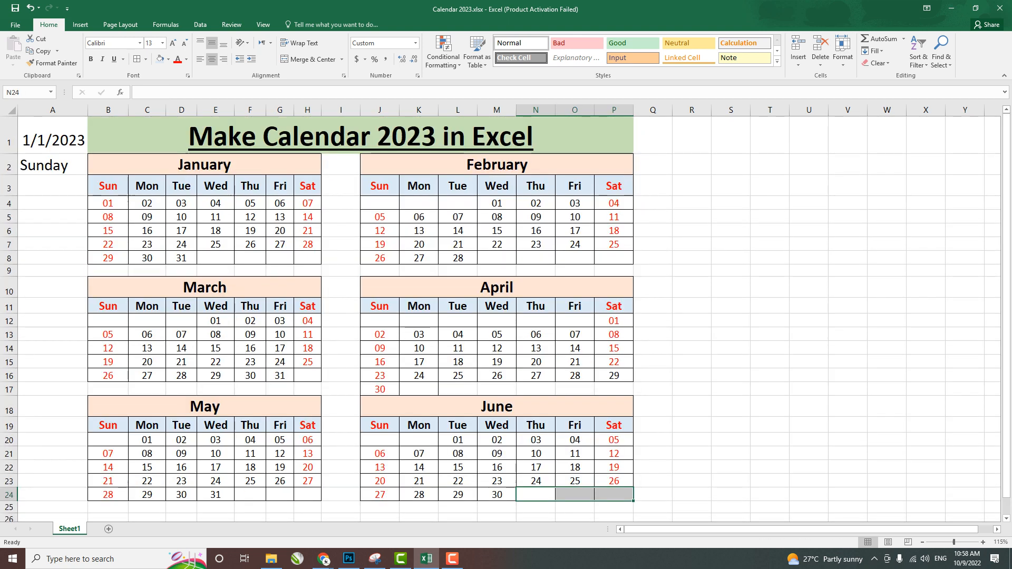
mouse_move(132, 164)
mouse_down()
mouse_move(311, 184)
mouse_move(617, 453)
mouse_move(617, 496)
mouse_up()
key(ctrl+c)
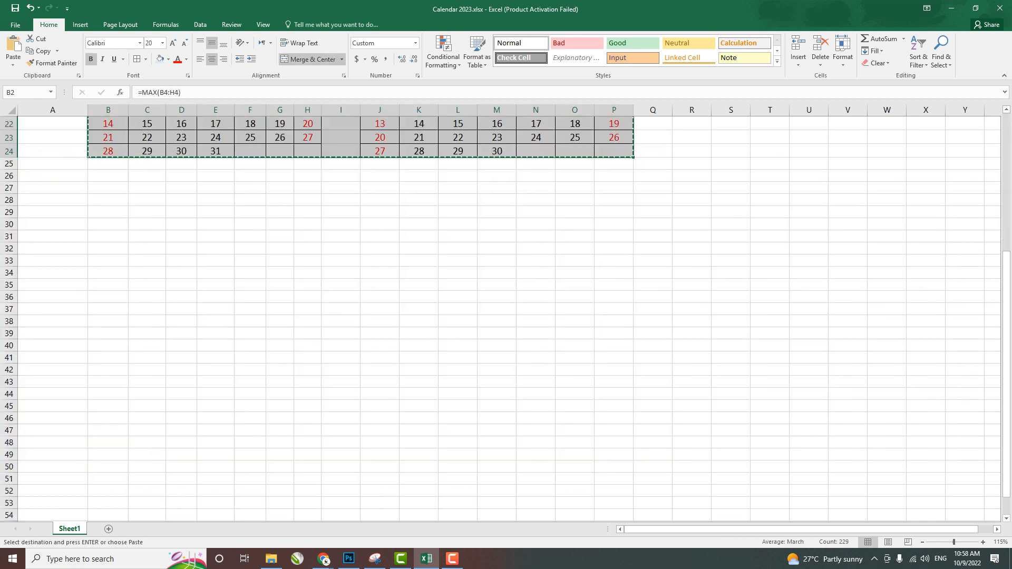
scroll(501, 317, down, 7)
click(108, 176)
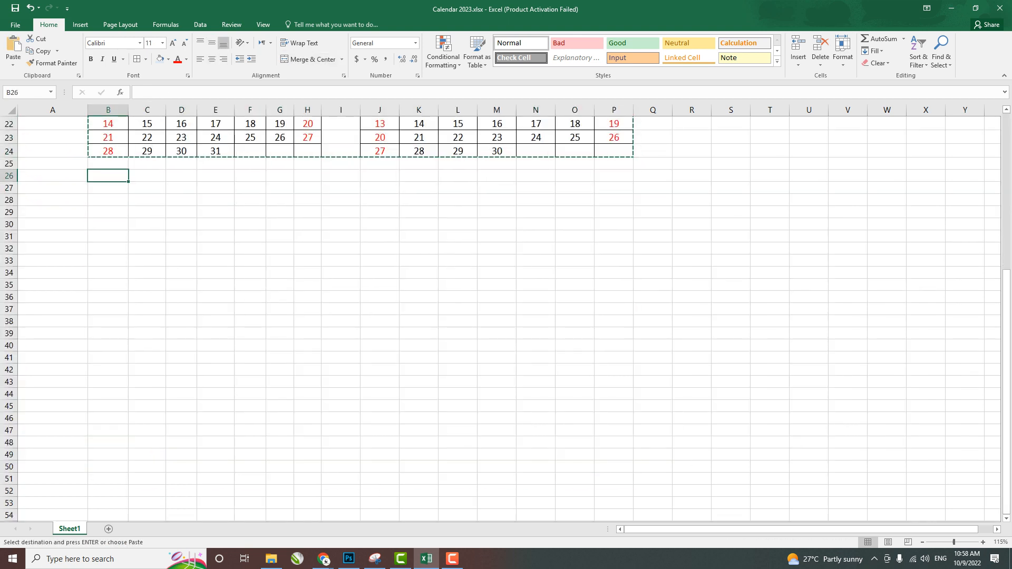
key(ctrl+v)
scroll(501, 316, up, 6)
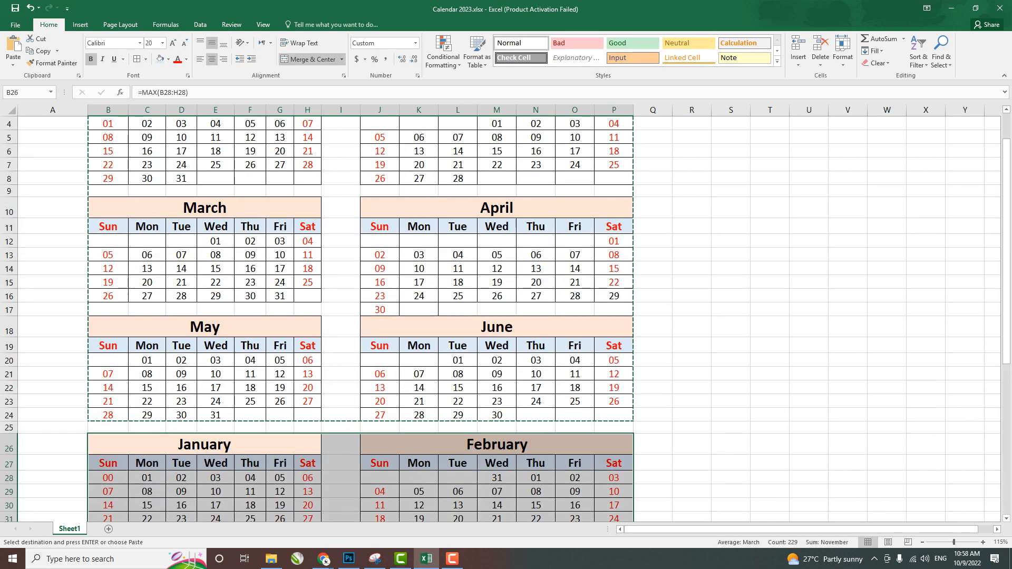
key(Escape)
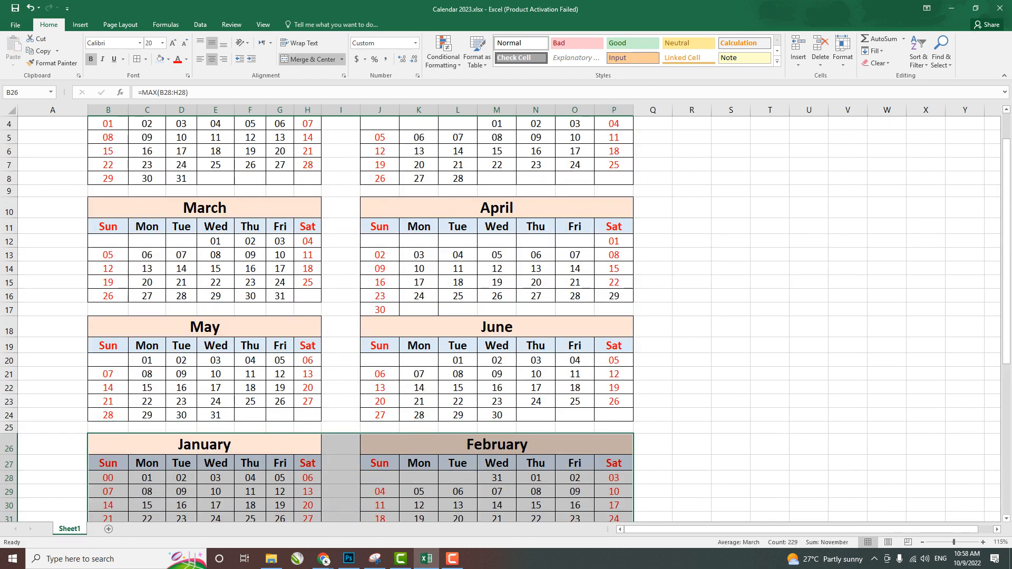
Step: Enter the formula =M24+1 in F28 to start July after June 30, and clear the leftover dates in B28:E28
scroll(501, 316, down, 1)
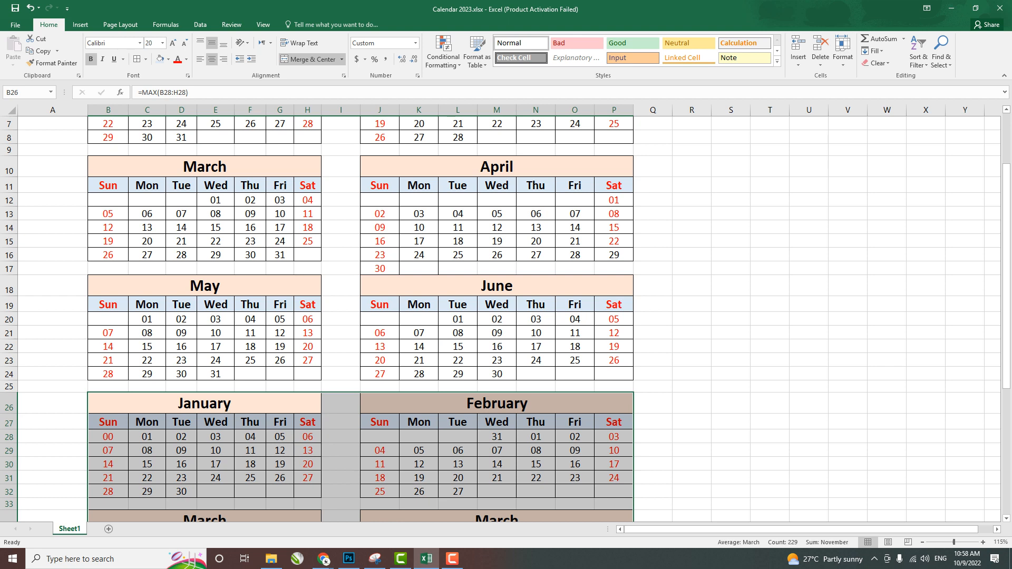
click(250, 437)
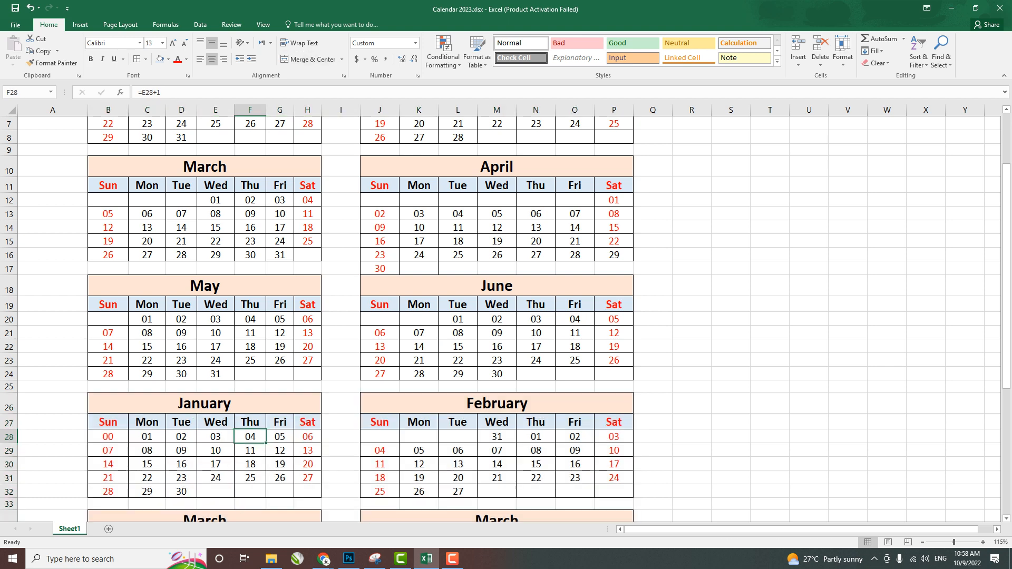
text(=)
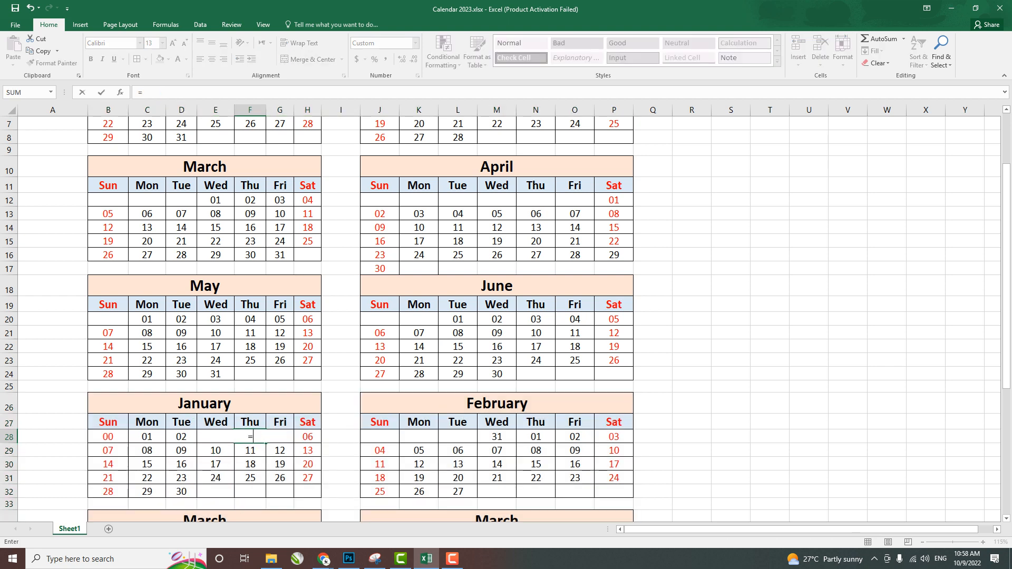
click(496, 374)
text(+1)
key(Return)
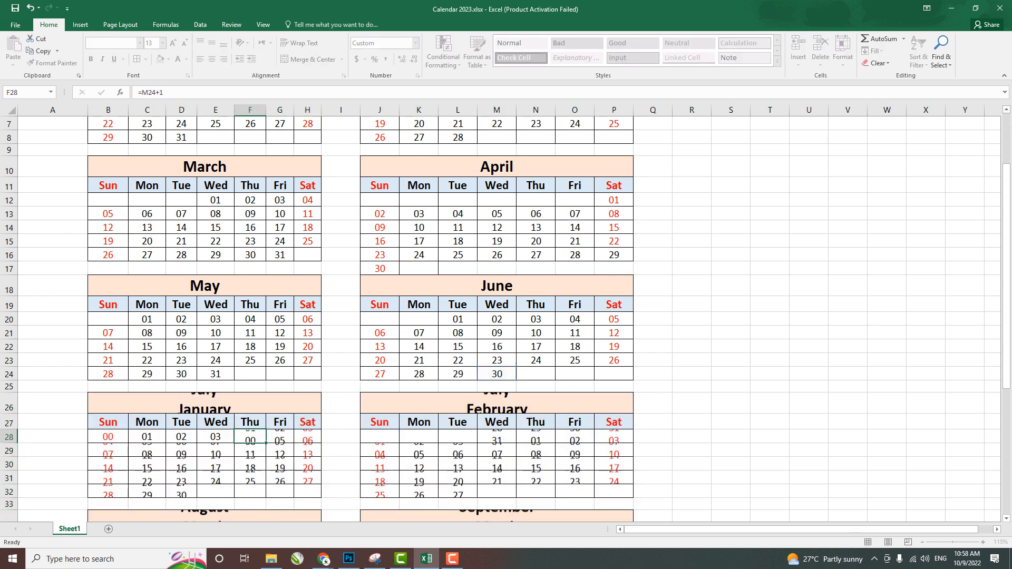
drag(216, 437, 109, 437)
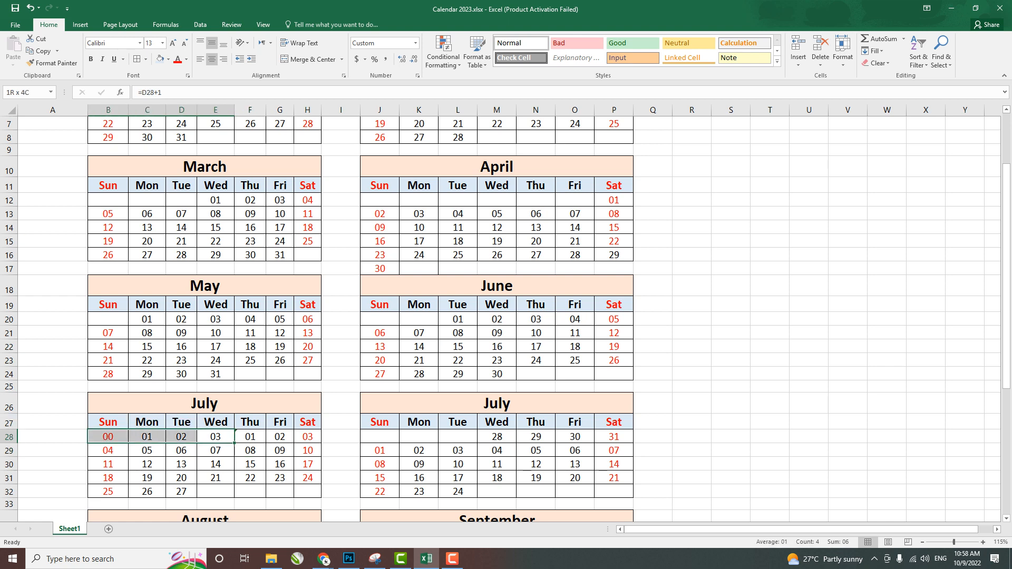
key(Delete)
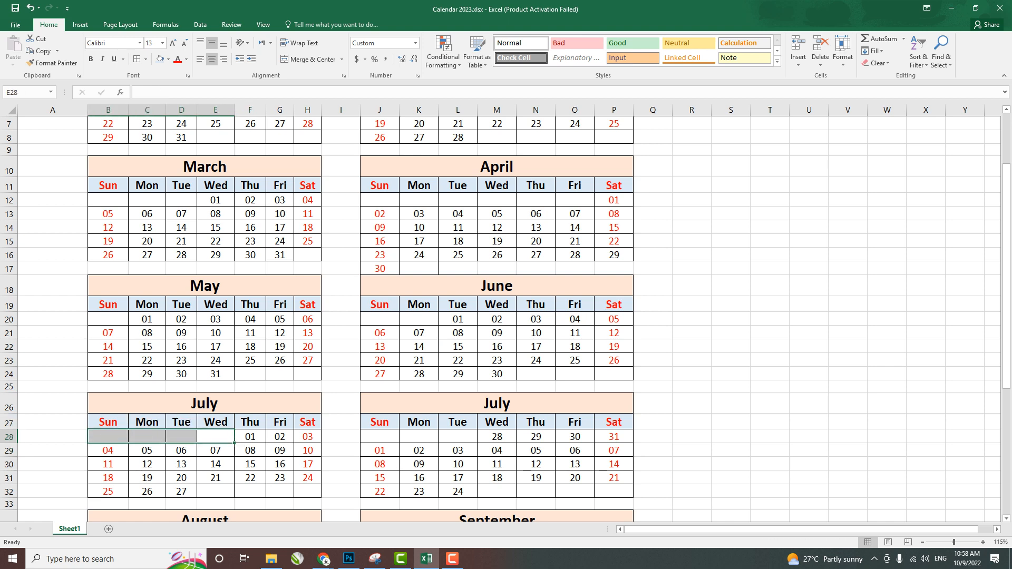
Step: Fill July's last-row formula from D32 across to H32
scroll(500, 319, down, 1)
click(181, 452)
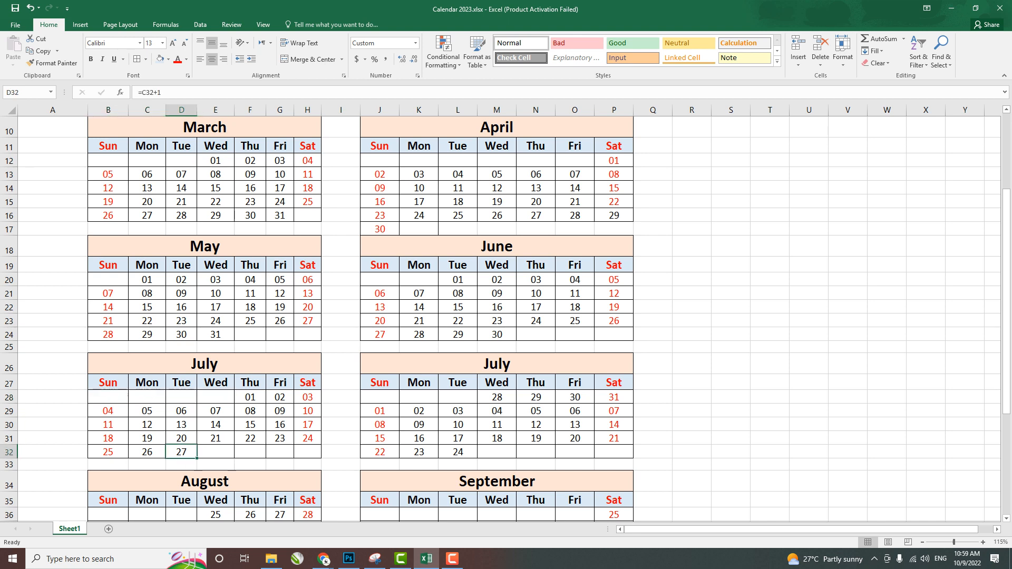
drag(196, 458, 317, 454)
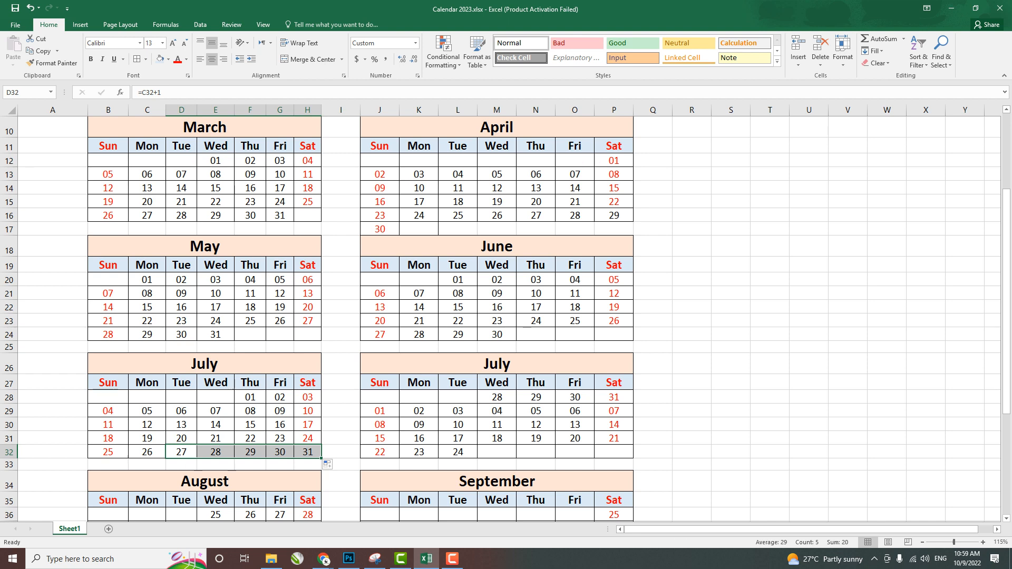
Step: Enter the formula =H32+1 in J28 to start August after July 31
double_click(379, 397)
text(=)
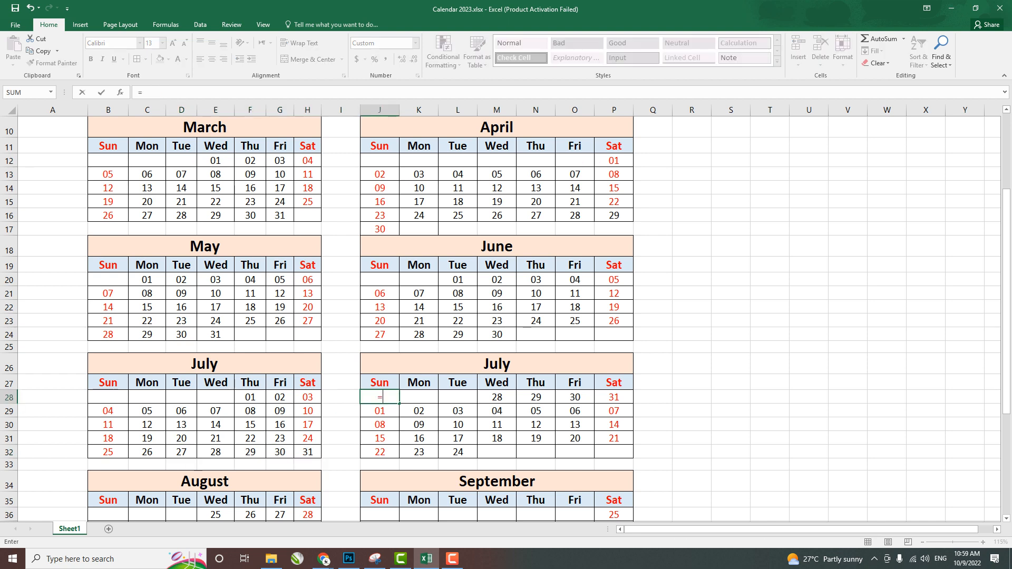
click(307, 452)
text(+1)
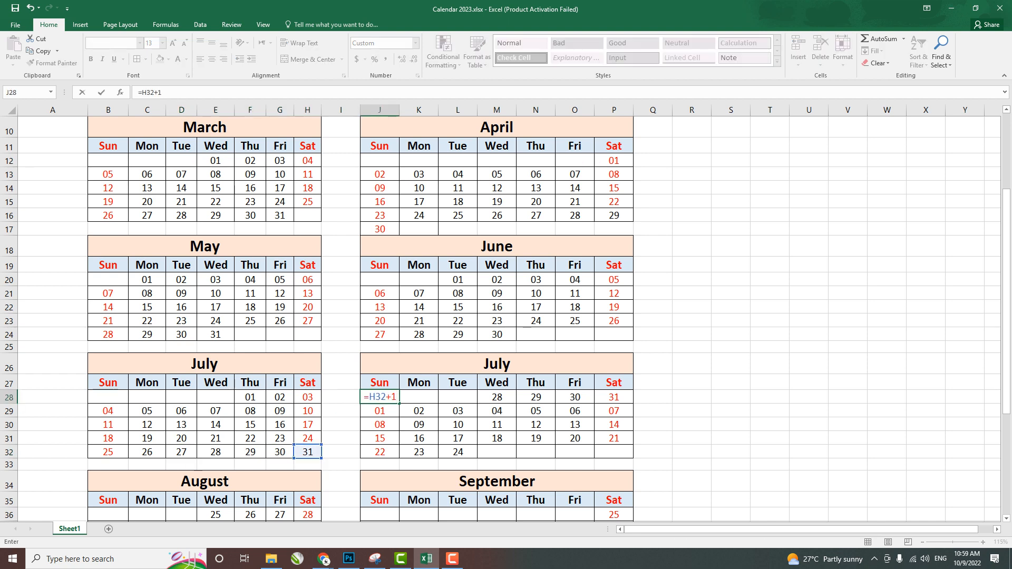
key(Return)
Step: Enter the formula =J28+1 in K28 and fill it across August's first week to O28
click(418, 397)
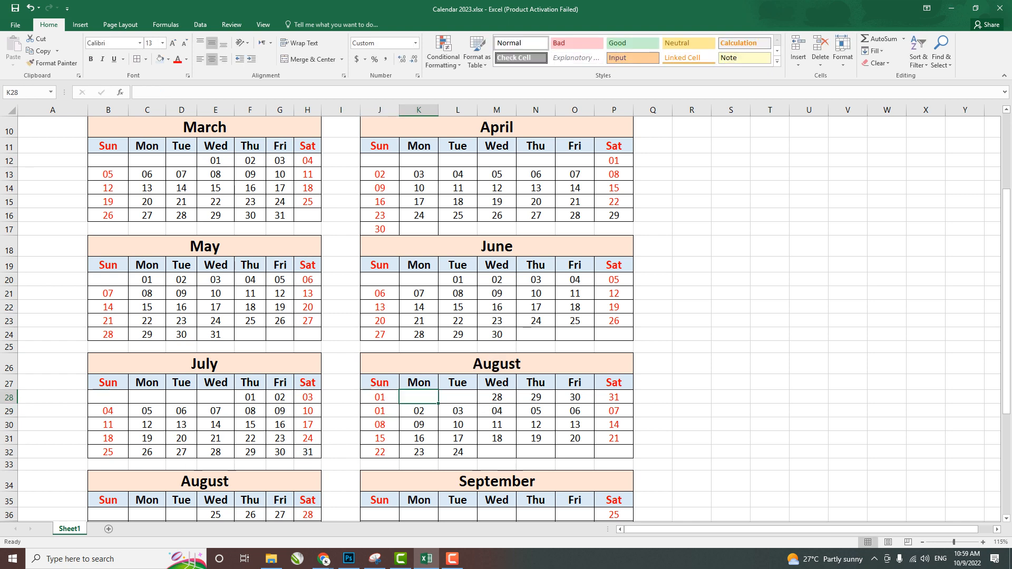
text(=)
key(Left)
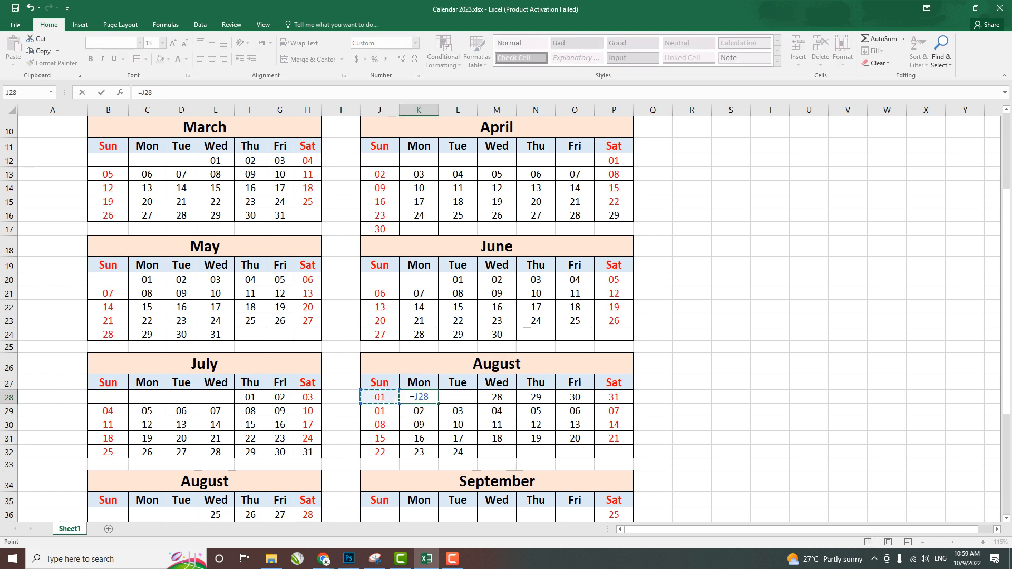
text(+1)
key(ctrl+Return)
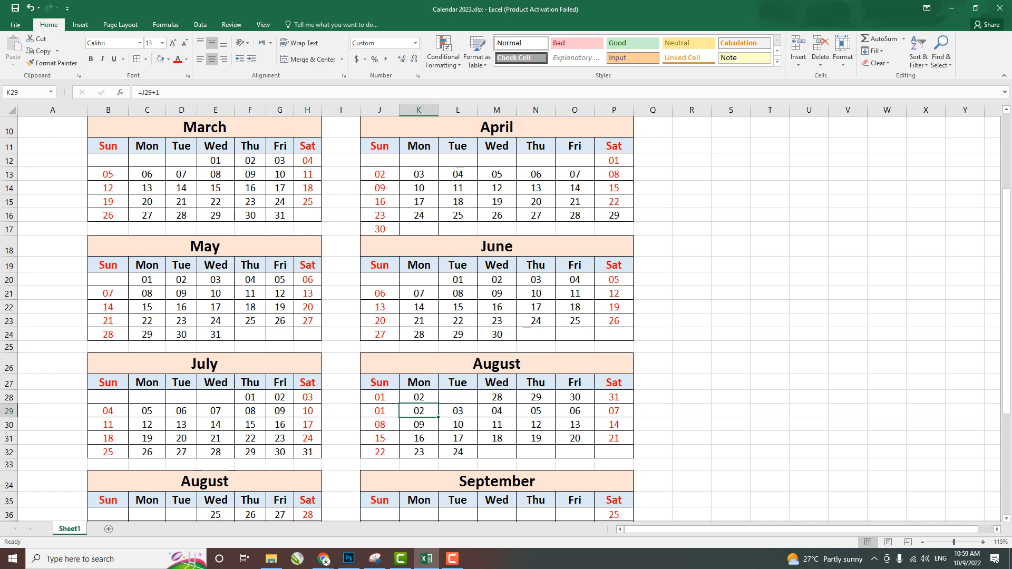
drag(438, 403, 594, 403)
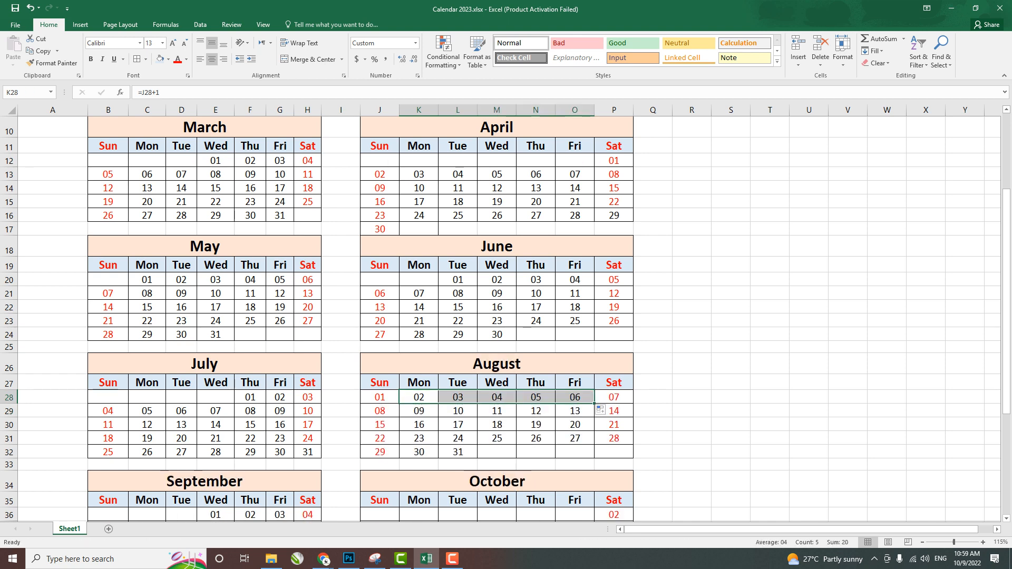
click(458, 452)
drag(478, 458, 503, 456)
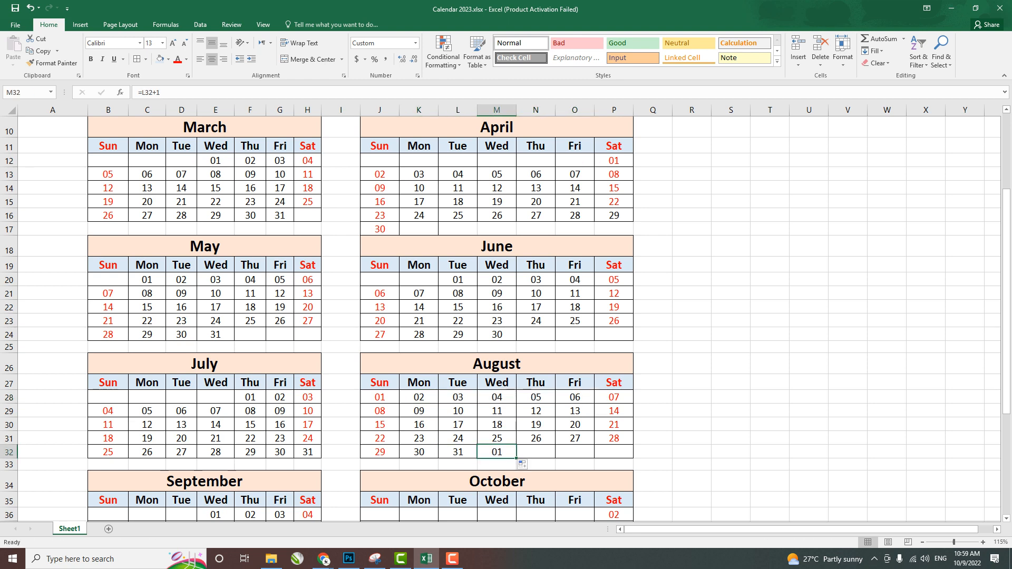
key(Delete)
Step: Clear the leftover October date in G40 from the last row of September
scroll(506, 317, down, 2)
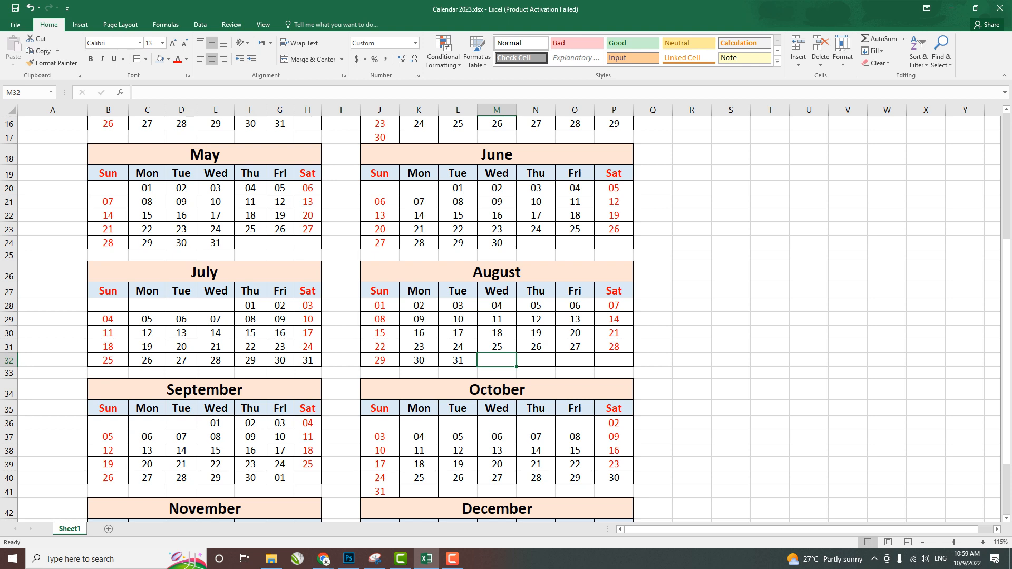
click(215, 423)
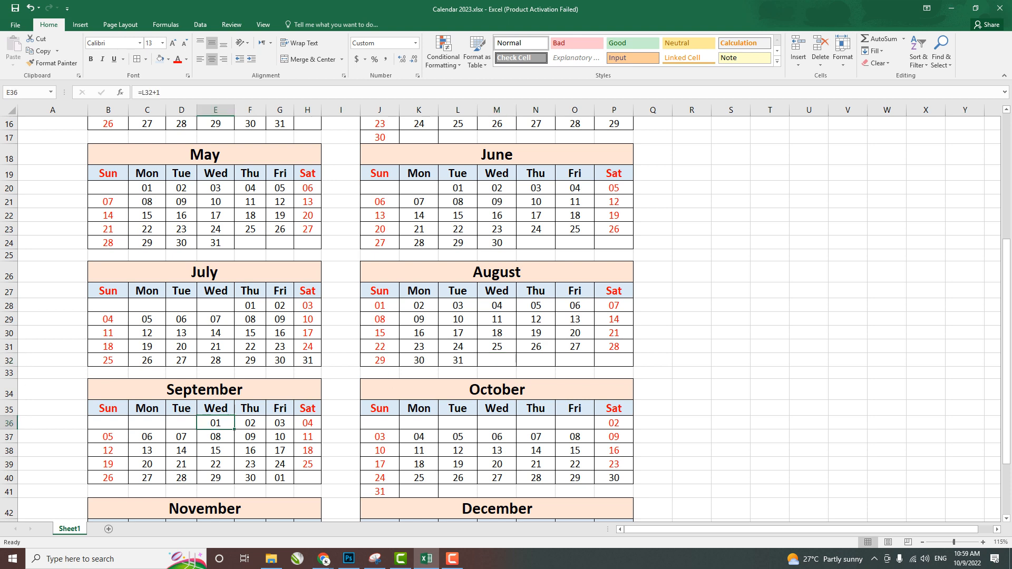
click(280, 478)
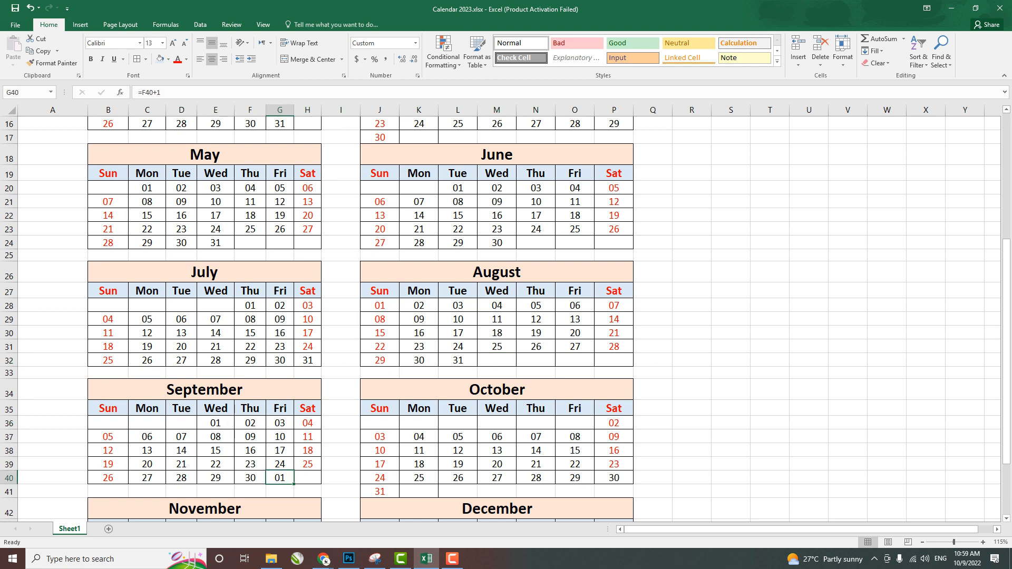
key(Delete)
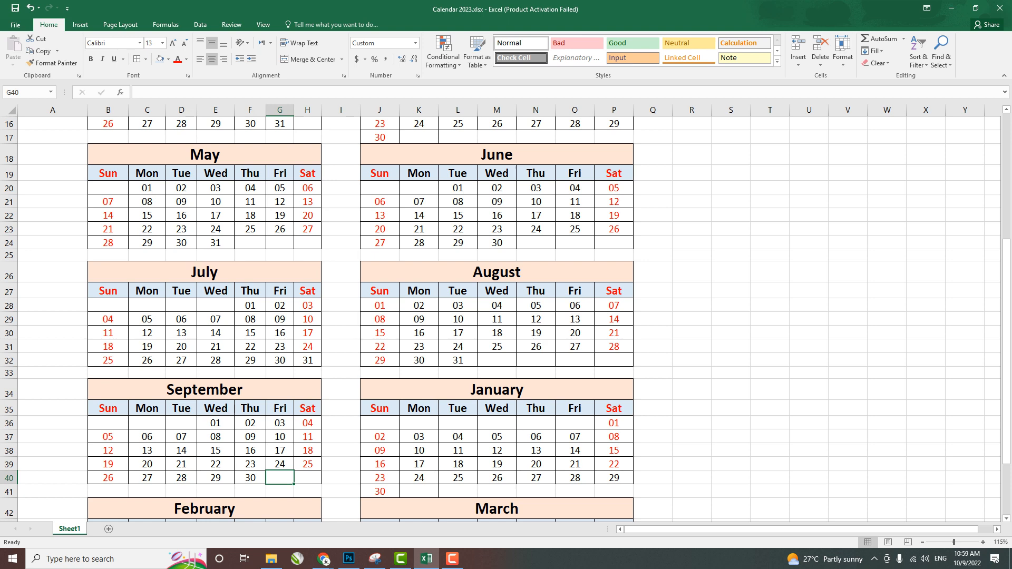
Step: Enter the formula =F40+1 in O36 to start October after September 30
click(575, 423)
text(=)
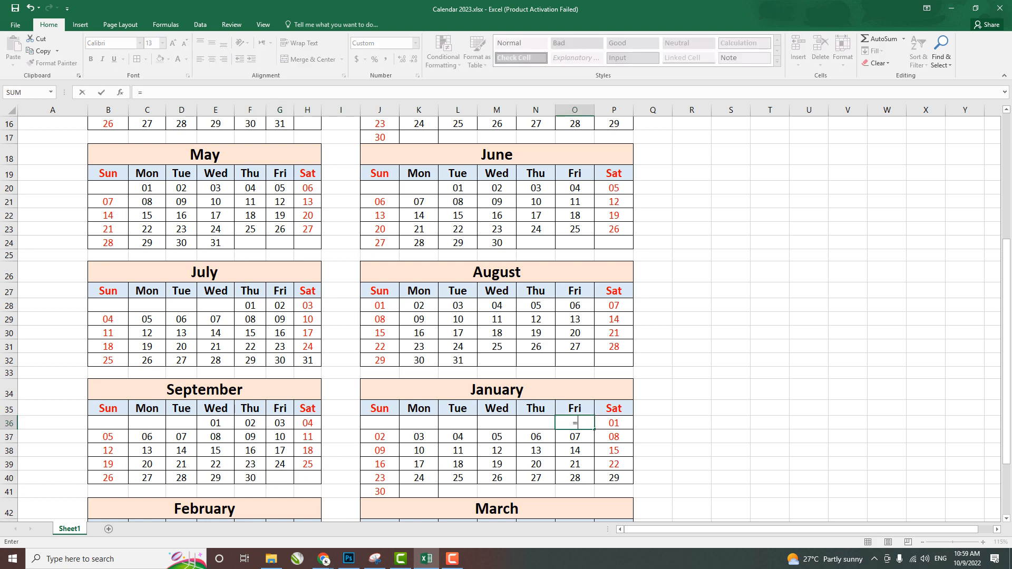
click(261, 477)
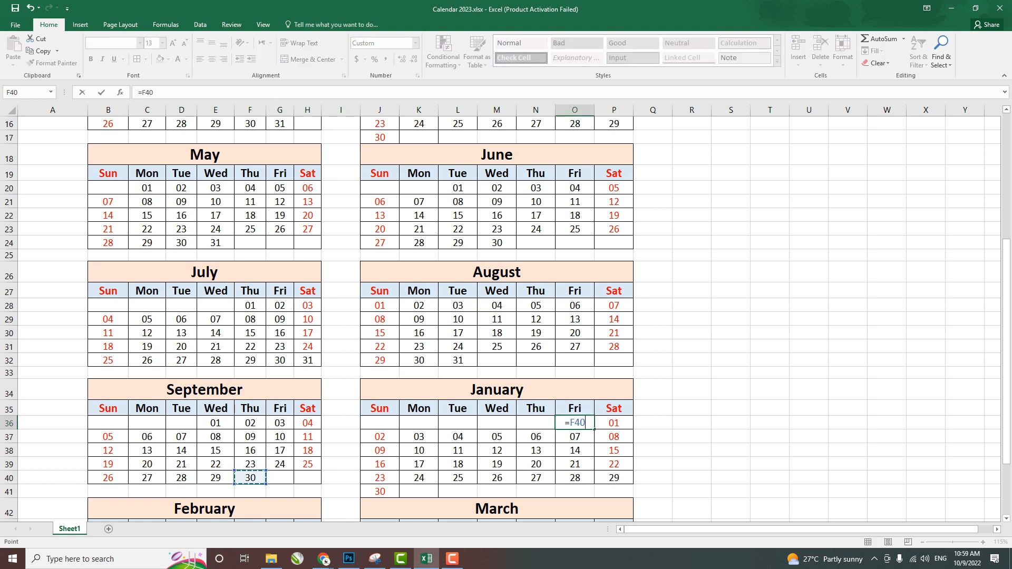
key(Return)
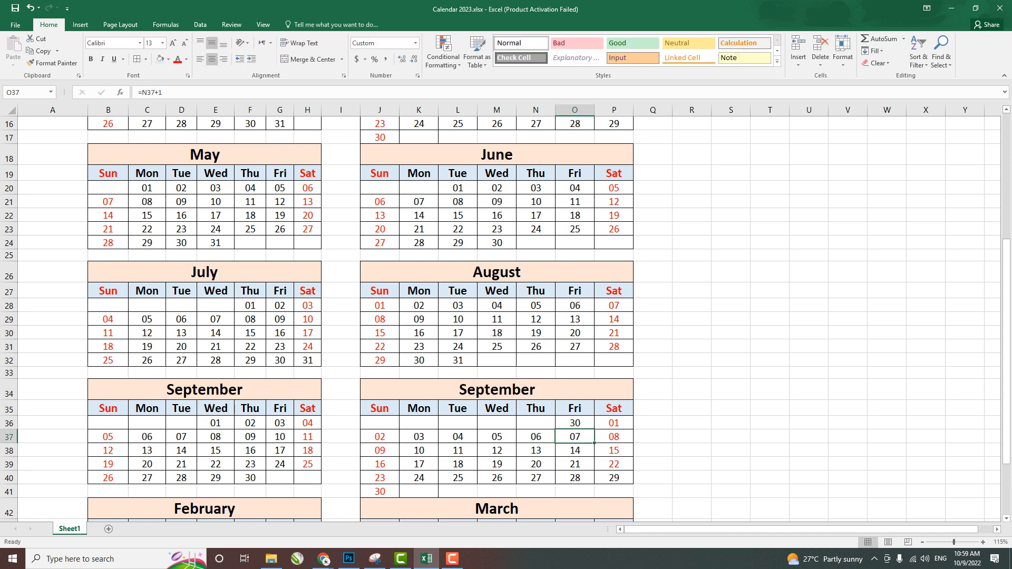
key(Up)
key(F2)
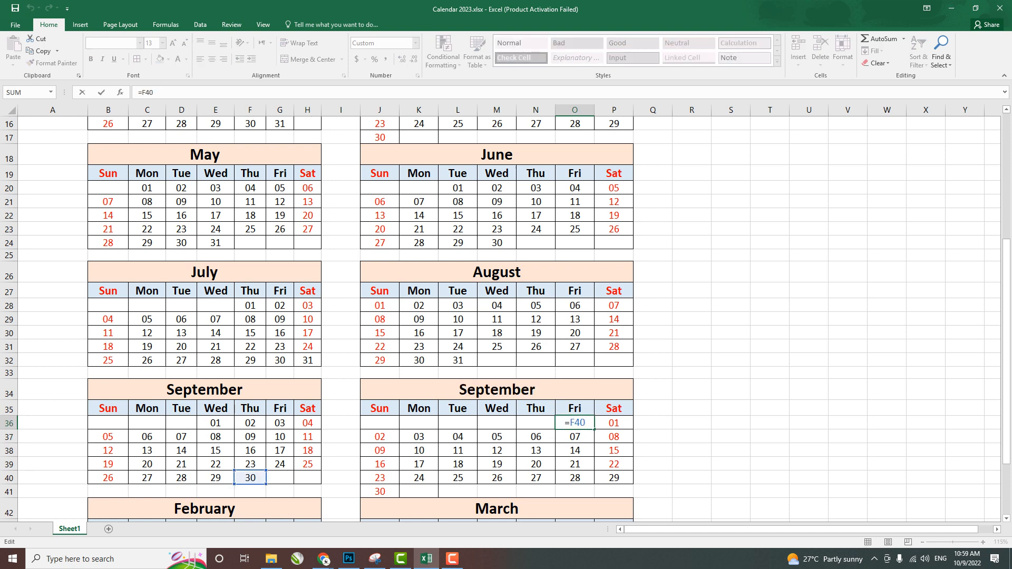
text(+1)
key(Return)
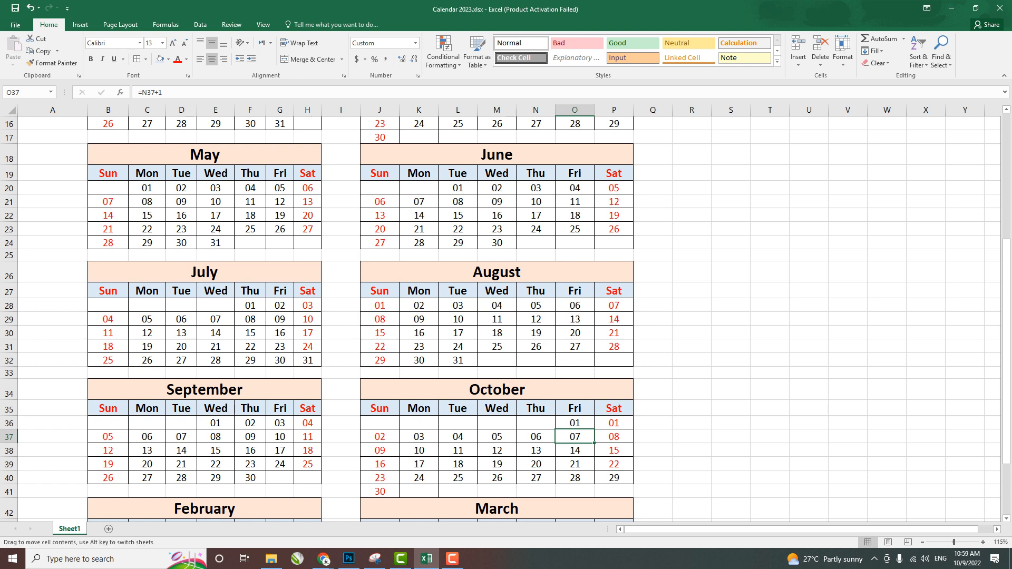
Step: Fill October's first date from O36 into P36 and replace the formula in P36 with =O36+1
click(574, 423)
drag(594, 429, 624, 426)
click(614, 423)
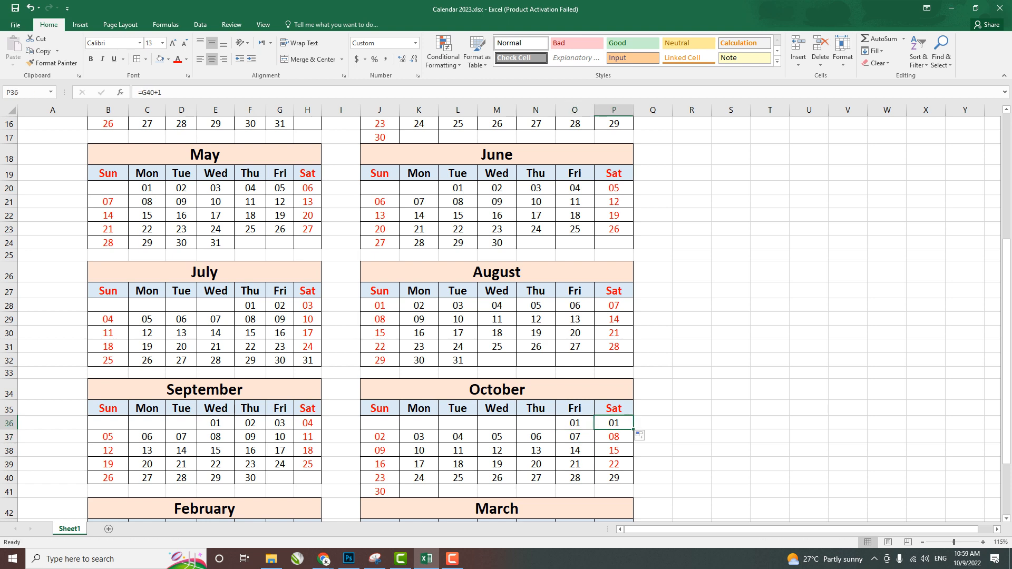
text(=)
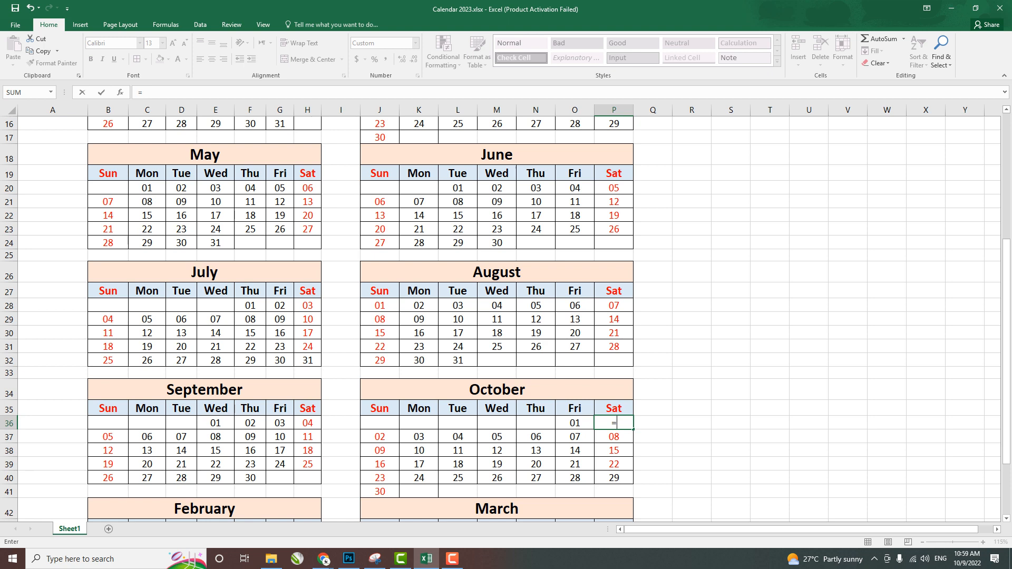
key(Left)
text(+1)
key(Return)
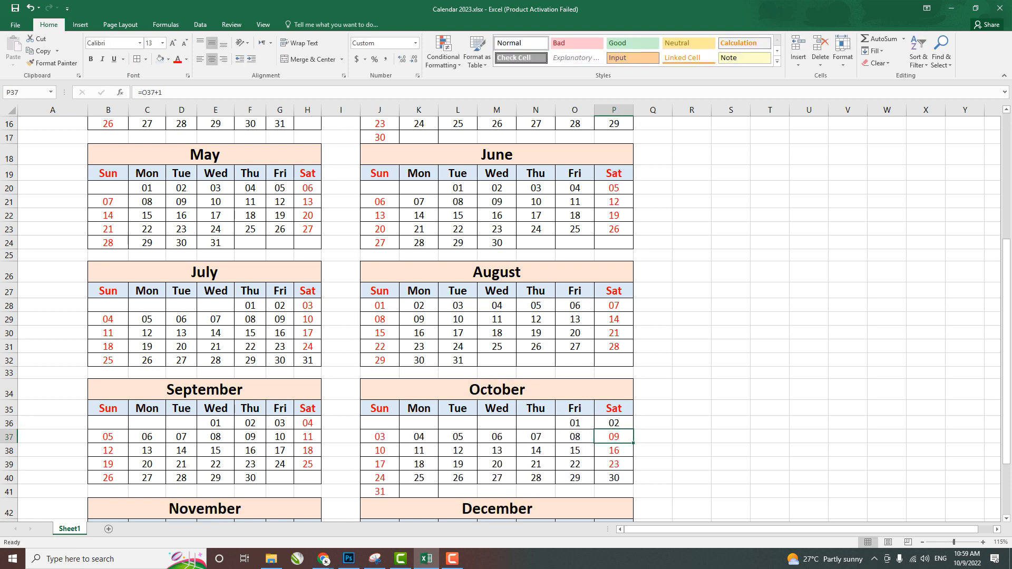
Step: Clear the leftover December date in E48 from the last row of November
scroll(501, 316, down, 1)
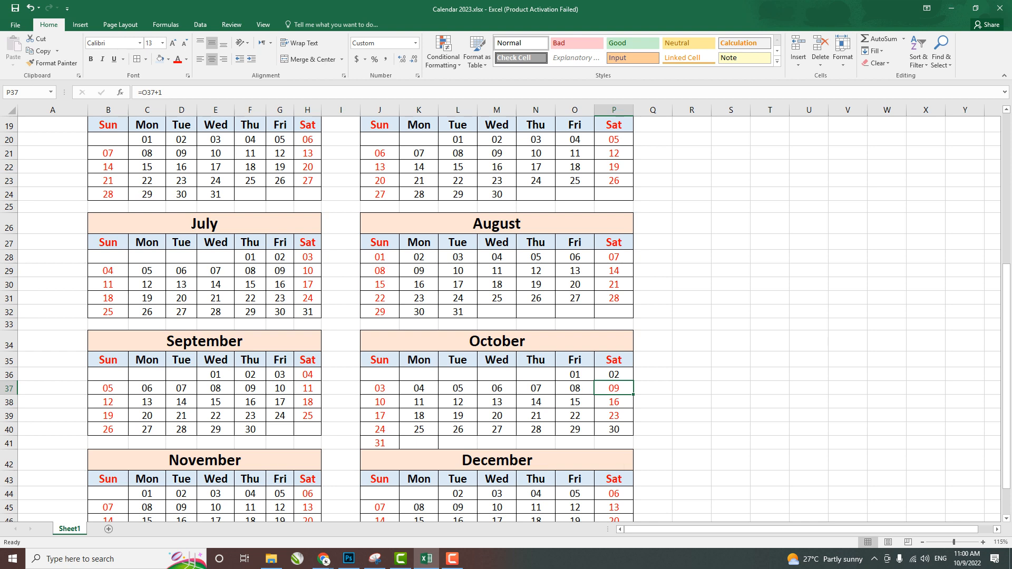
scroll(500, 316, down, 2)
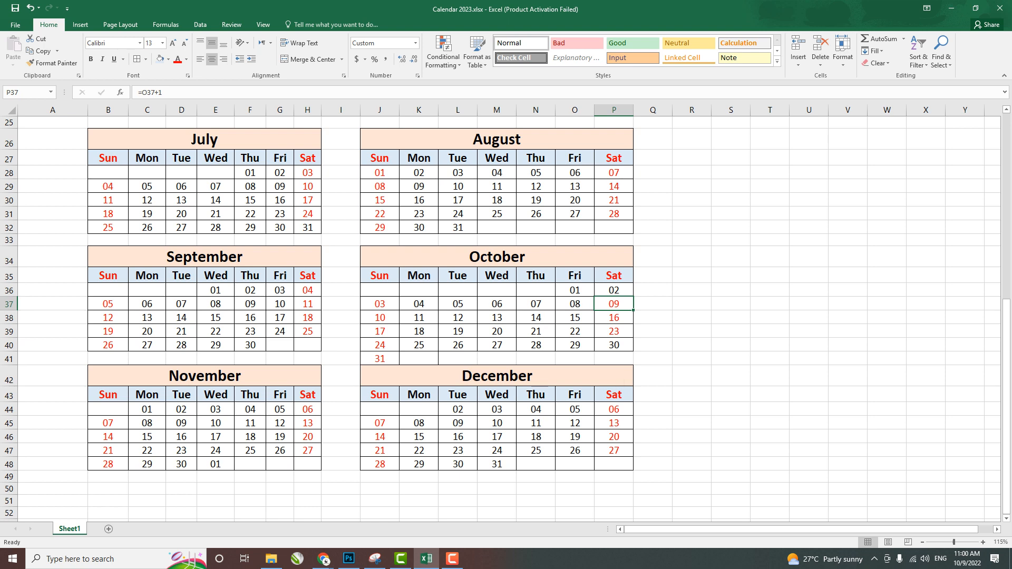
click(147, 409)
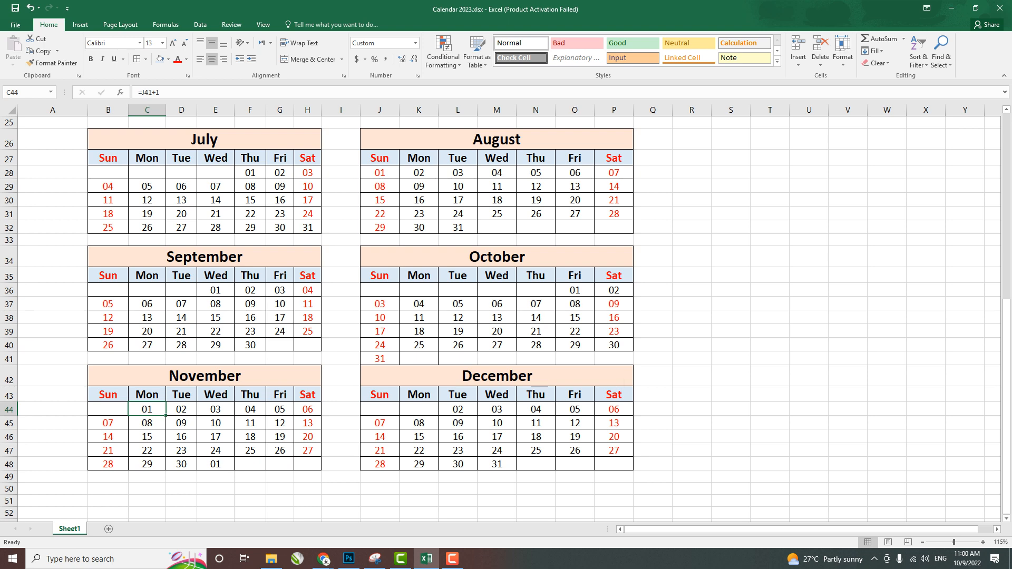
click(216, 465)
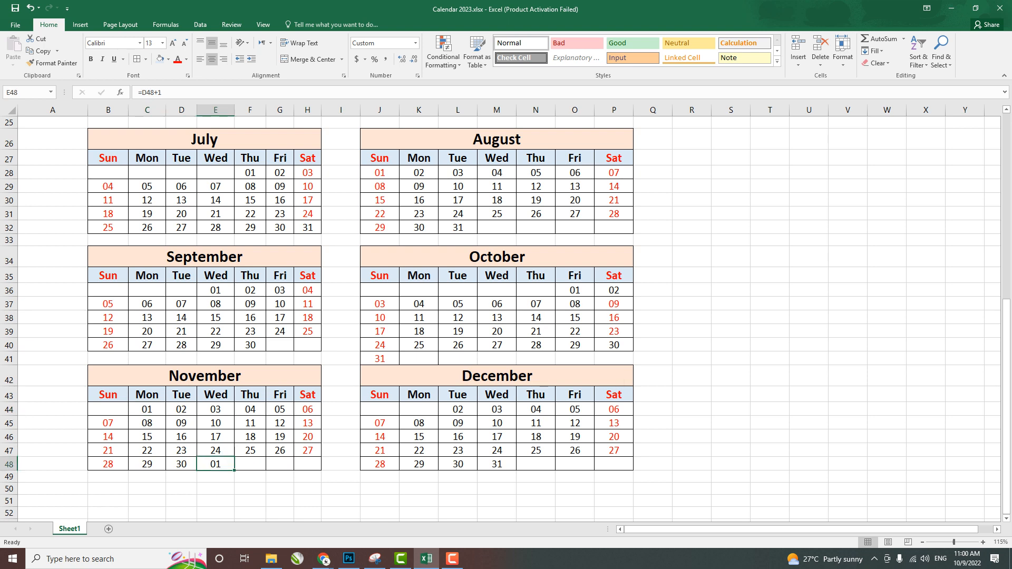
key(Delete)
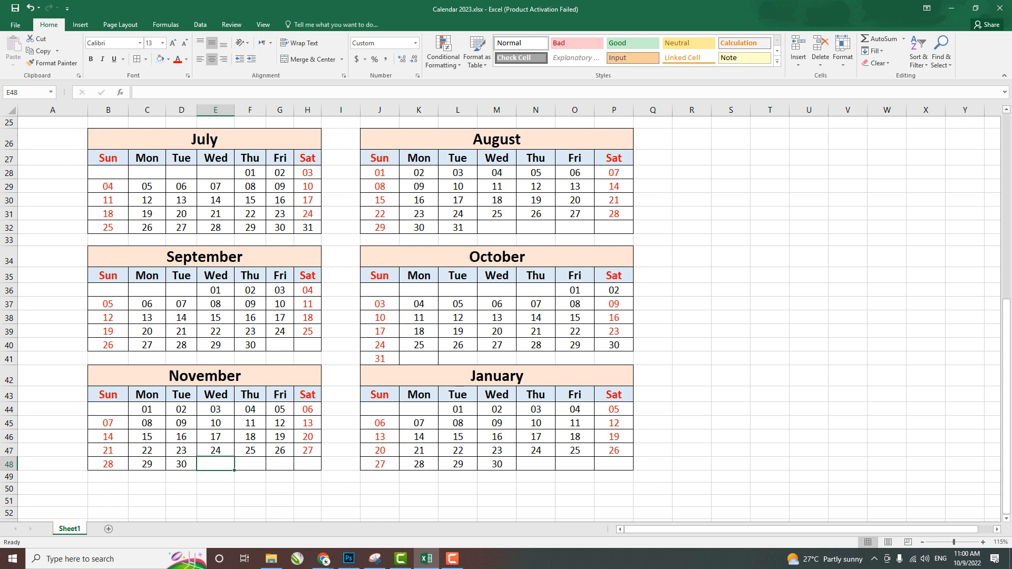
Step: Enter the formula =D48+1 in M44 to start December after November 30, and clear the leftover date in L44
click(496, 410)
text(=)
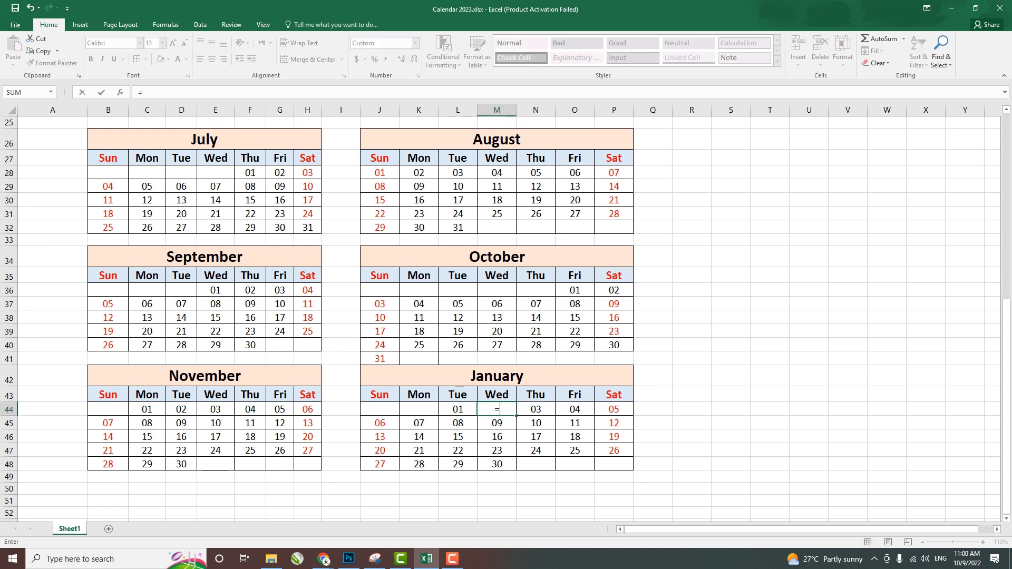
click(181, 464)
text(+1)
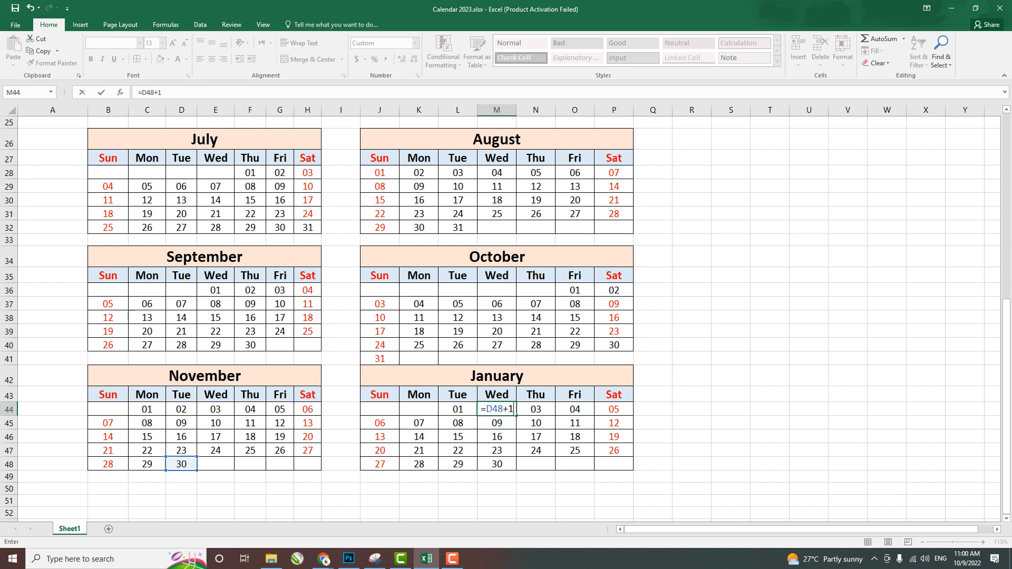
key(Return)
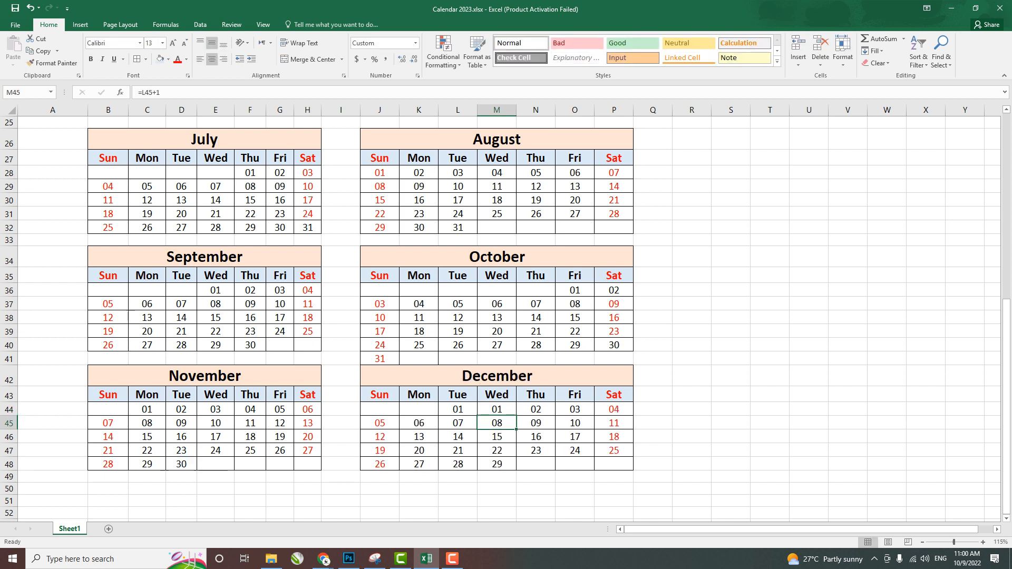
click(457, 409)
key(Delete)
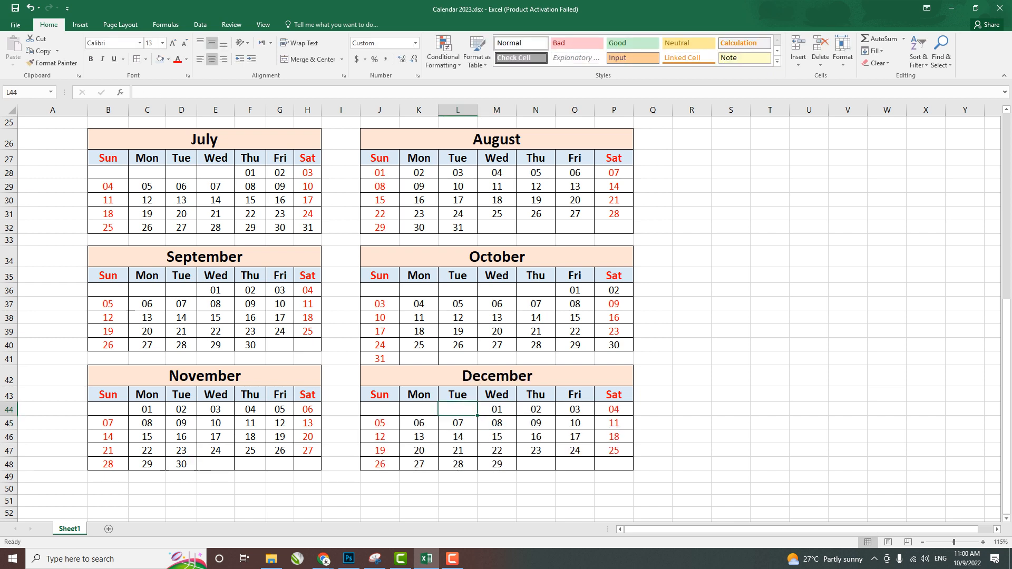
Step: Fill December's last-row formula from M48 across to P48 and clear the January date in P48
click(497, 410)
click(497, 465)
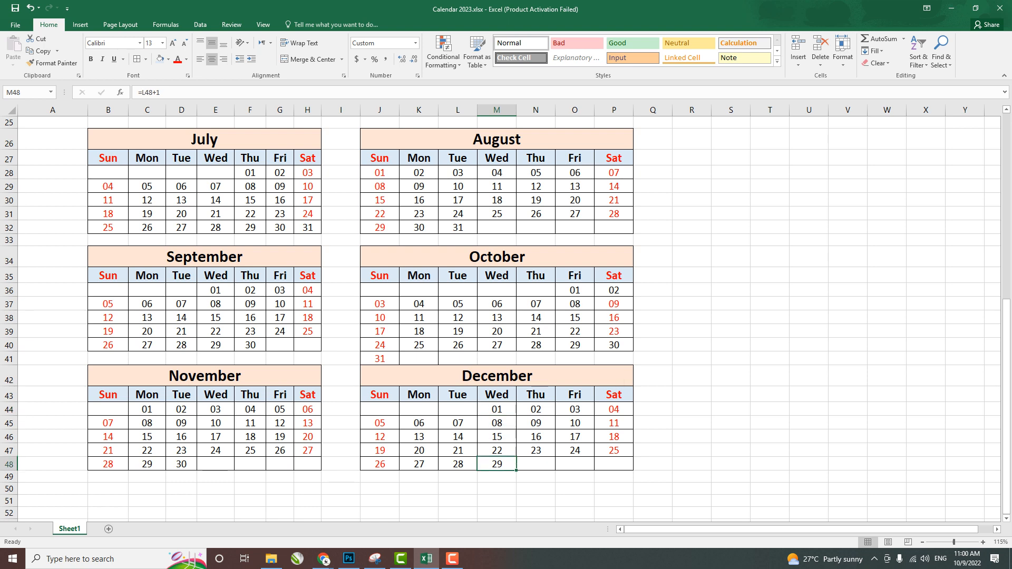
drag(516, 471, 614, 466)
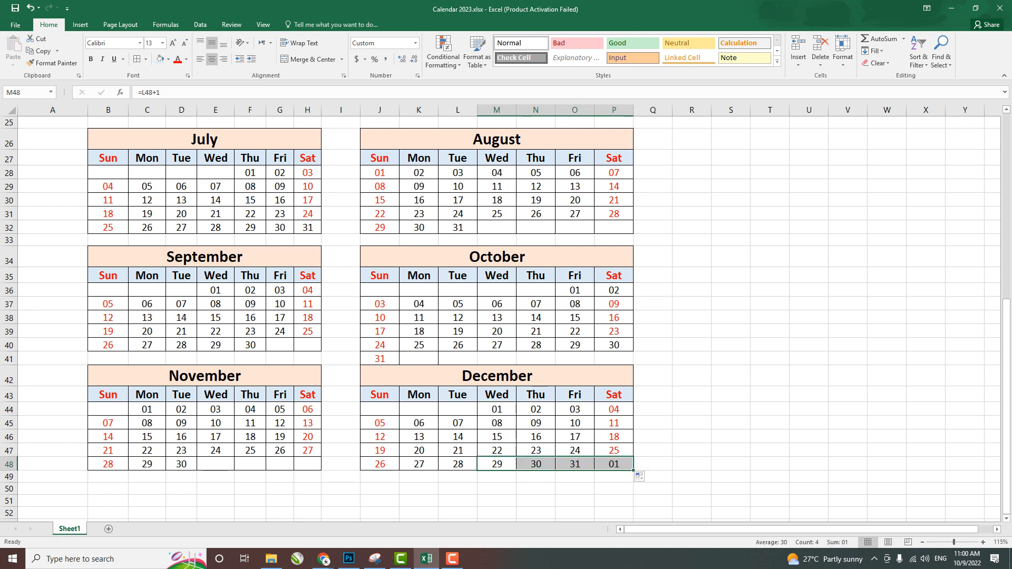
click(614, 464)
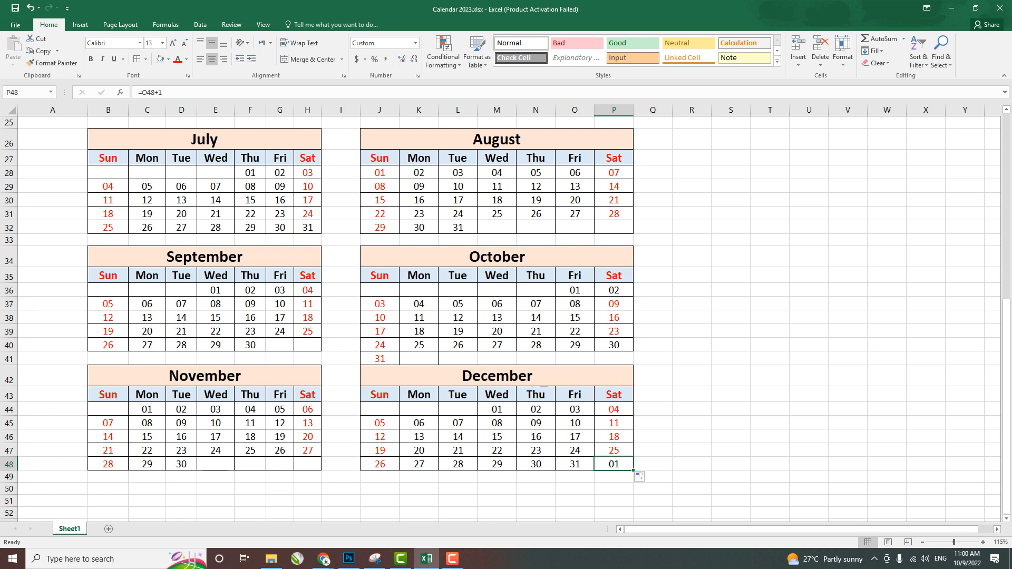
key(Delete)
click(574, 464)
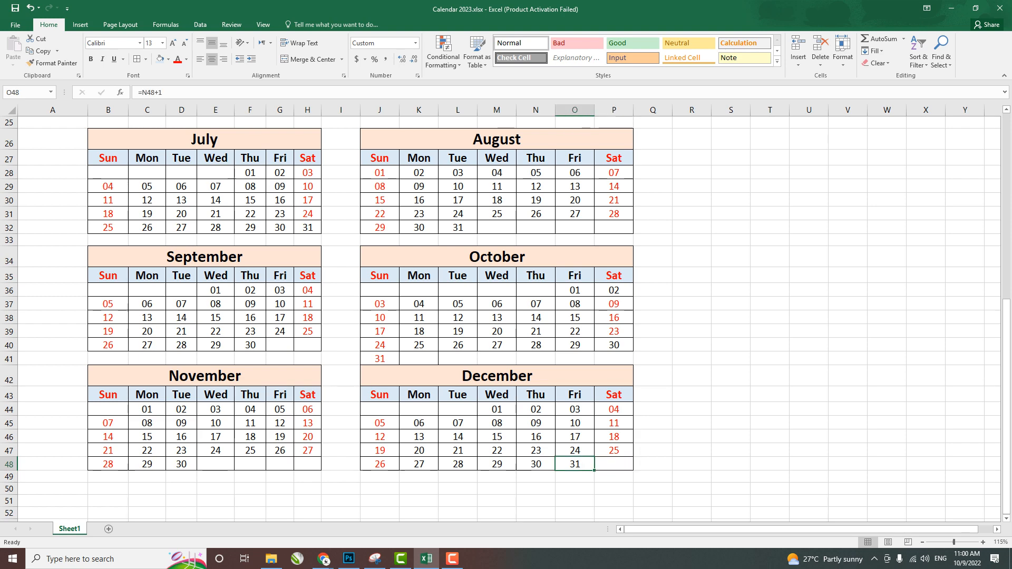
Step: Set the font colour of April's Saturday dates in P12:P16 to red
scroll(500, 316, up, 8)
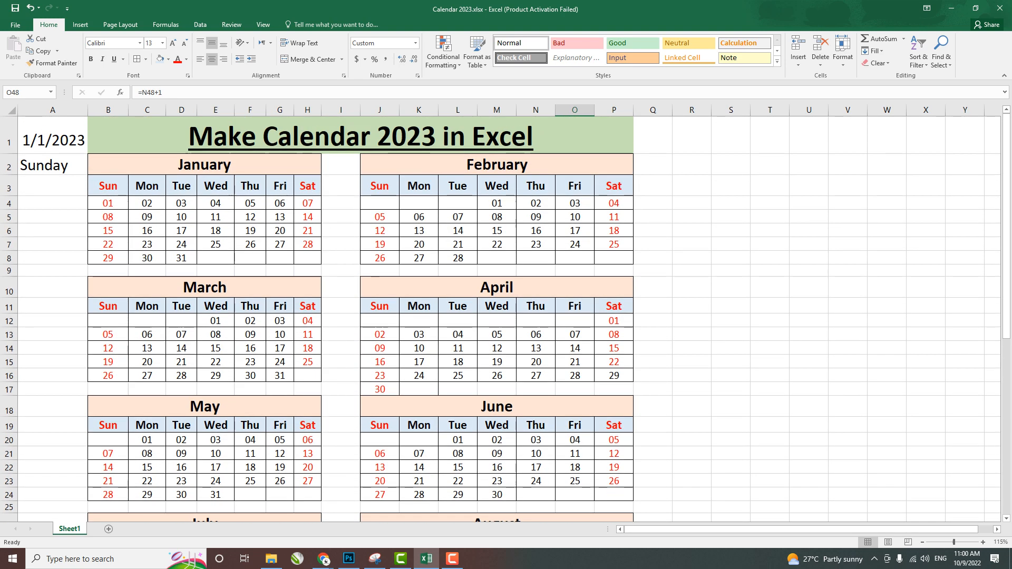
drag(614, 321, 614, 375)
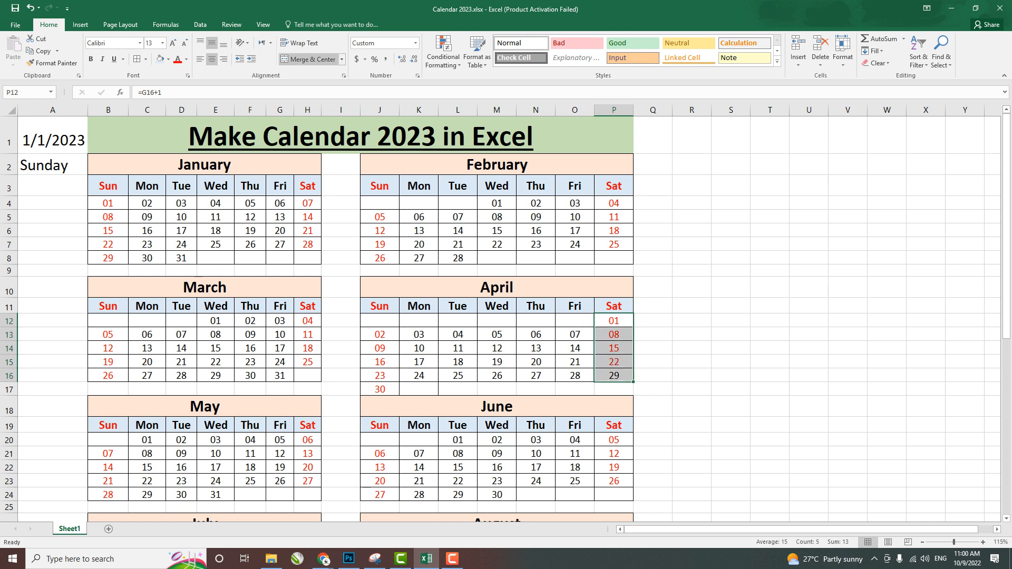
scroll(613, 375, down, 1)
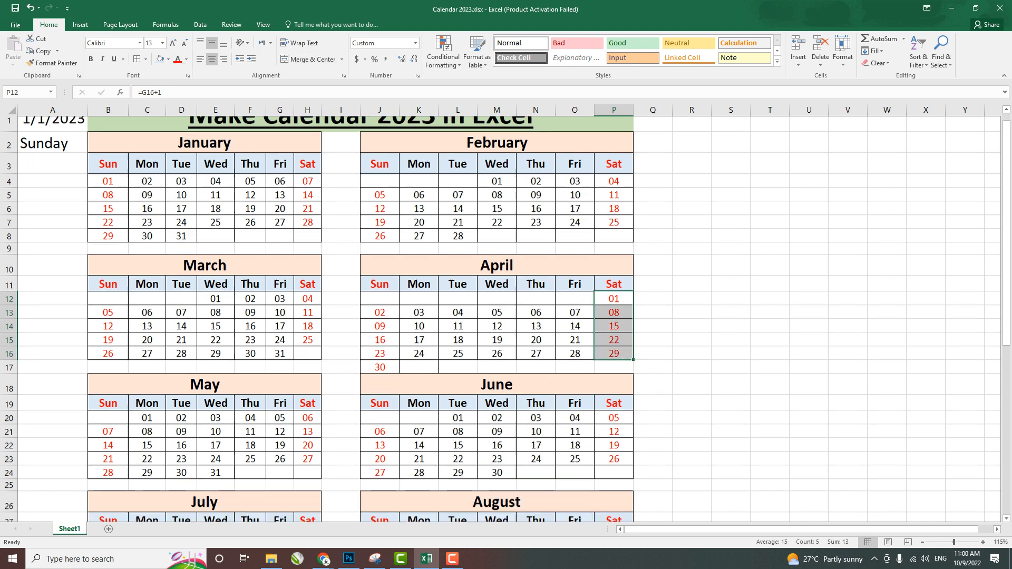
scroll(500, 318, down, 3)
scroll(501, 316, up, 2)
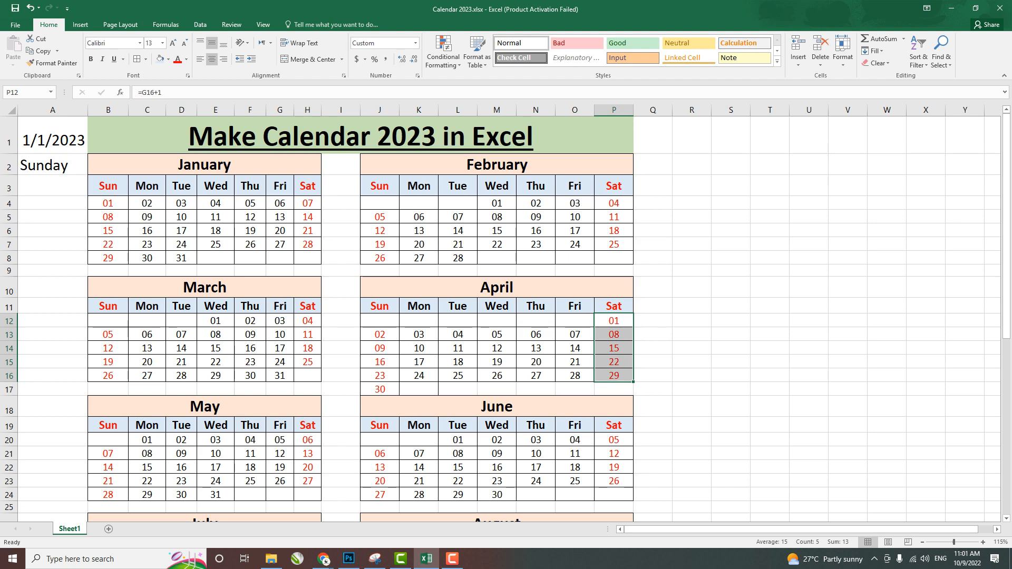
scroll(506, 319, up, 2)
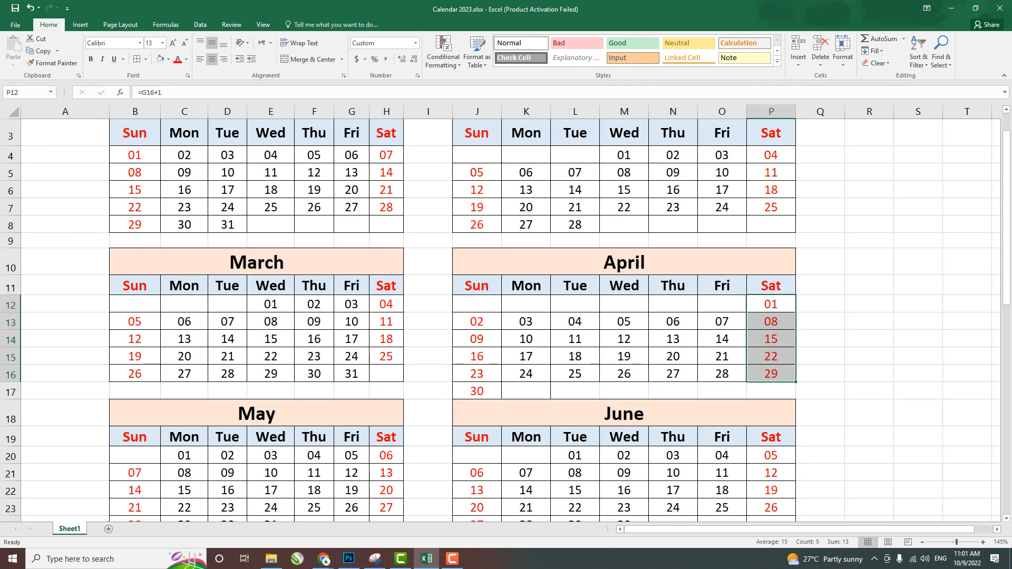
scroll(506, 319, up, 1)
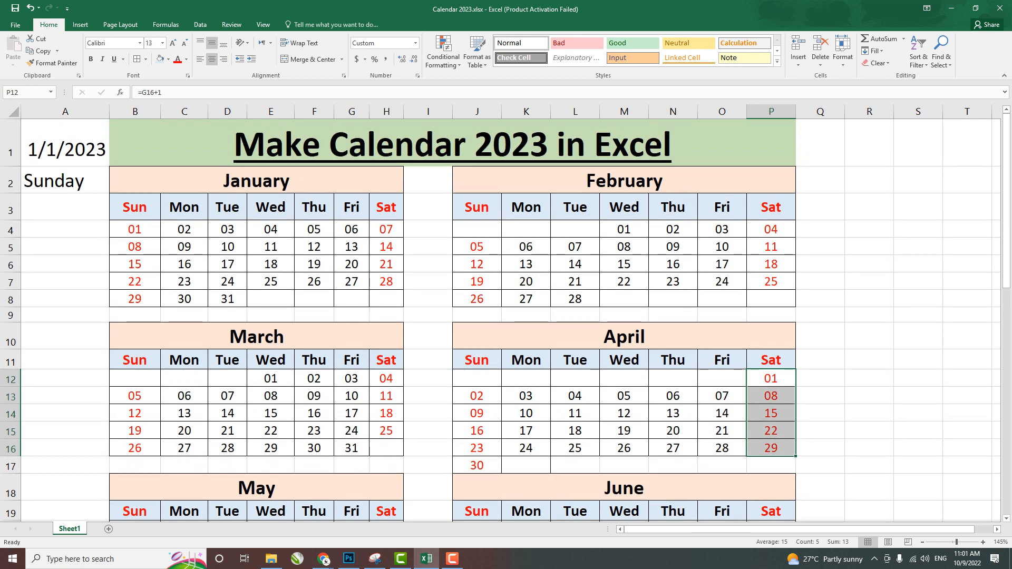